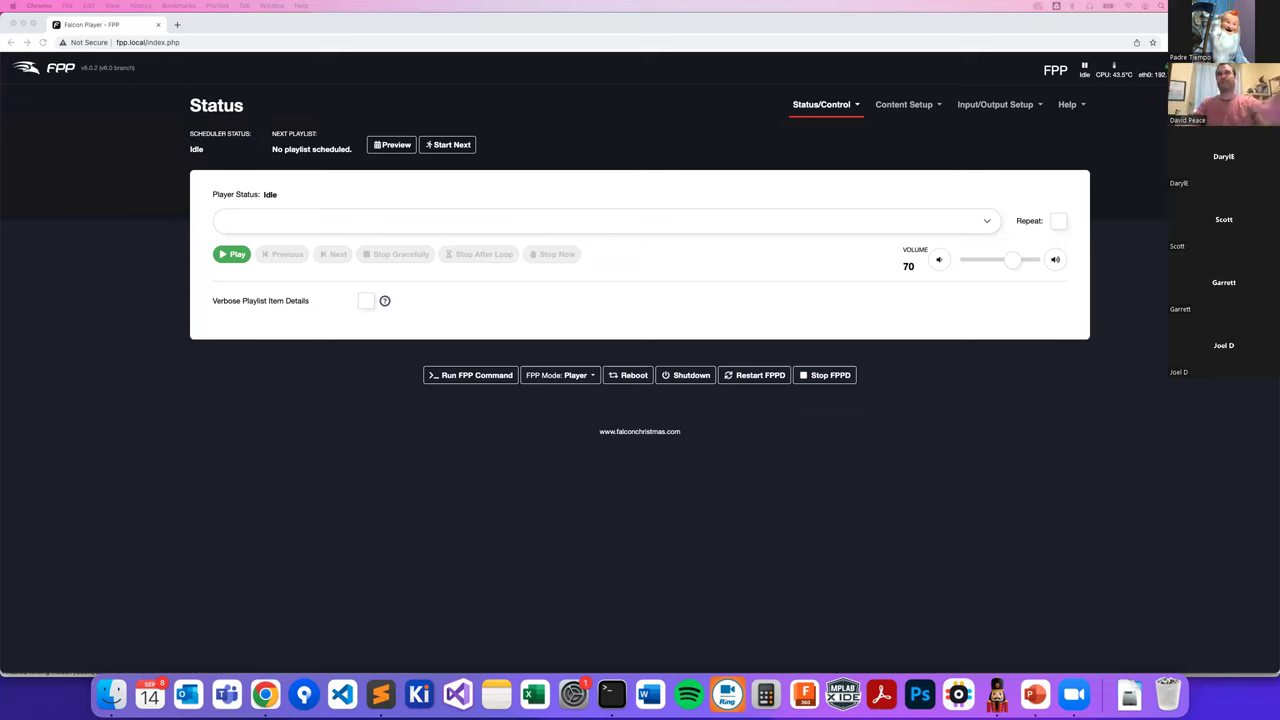
- Open the GPIO Input Triggers page of the player's input/output setup
left_click(993, 128)
left_click(995, 106)
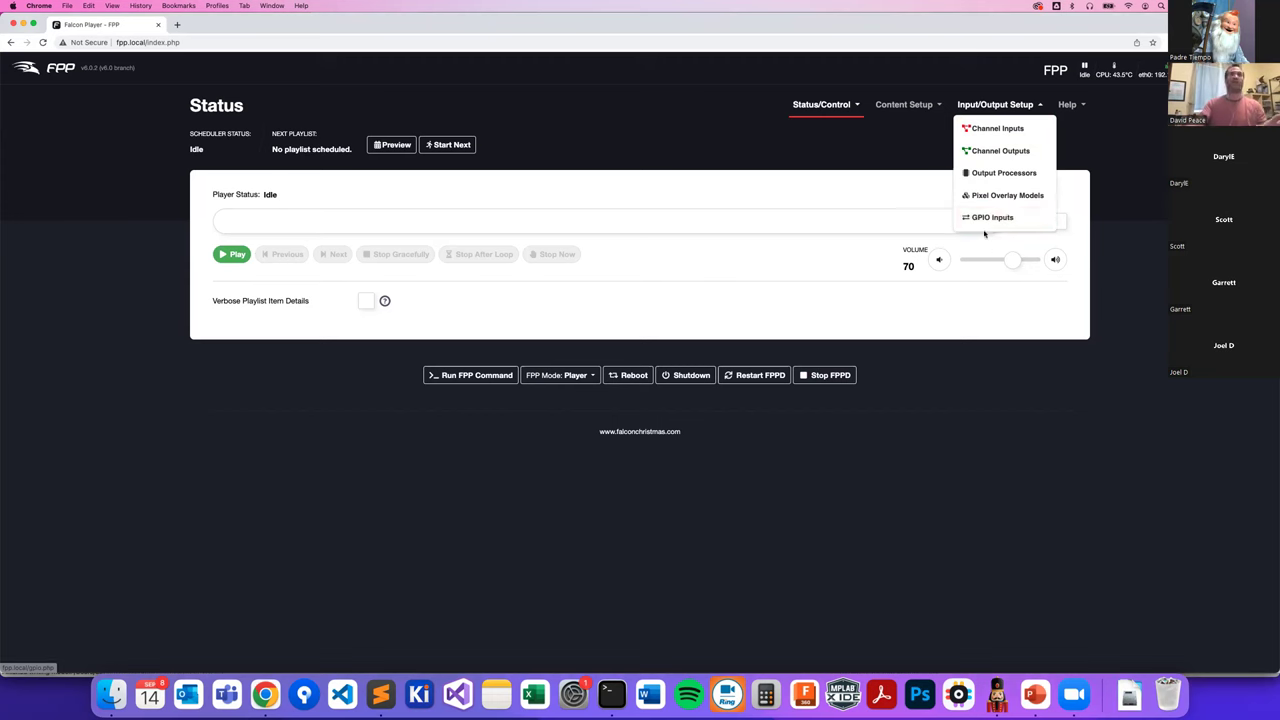
left_click(1006, 218)
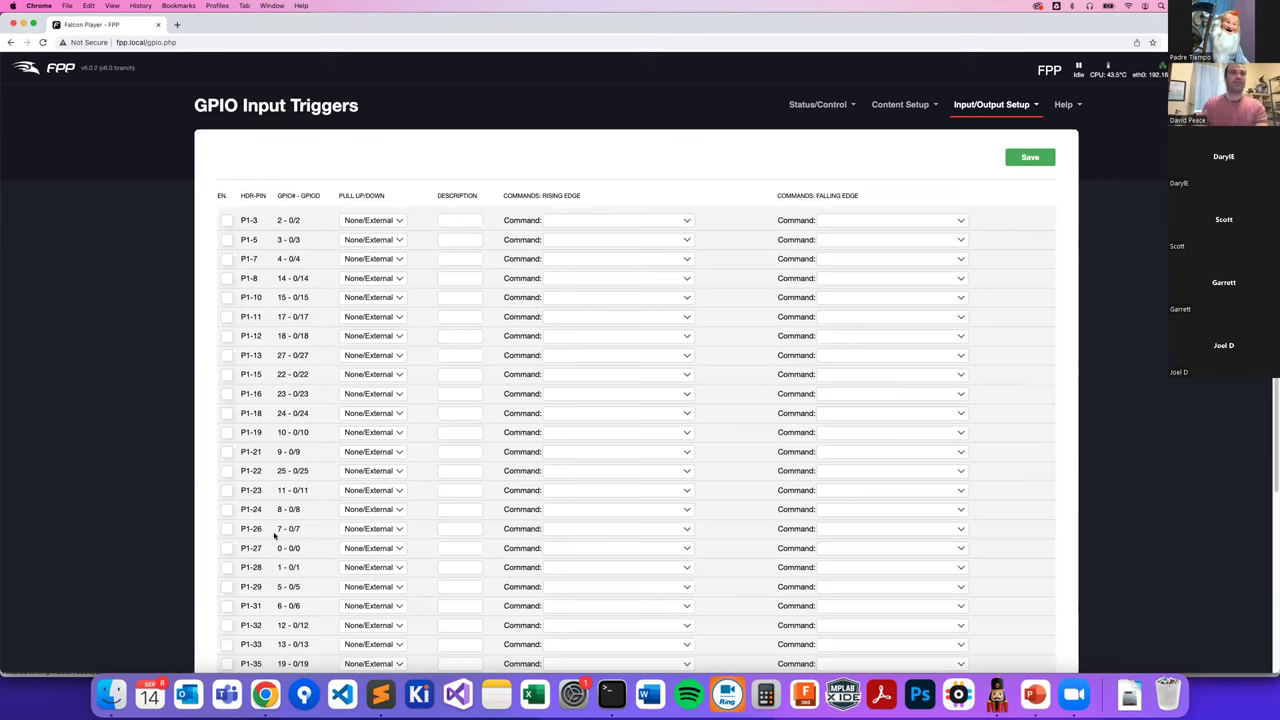
- Enable the GPIO input on pin P1-26 and set its pull-up/down option to Pull Down
left_click(227, 528)
scroll(290, 532, "down", 1)
scroll(290, 530, "down", 3)
left_click(366, 468)
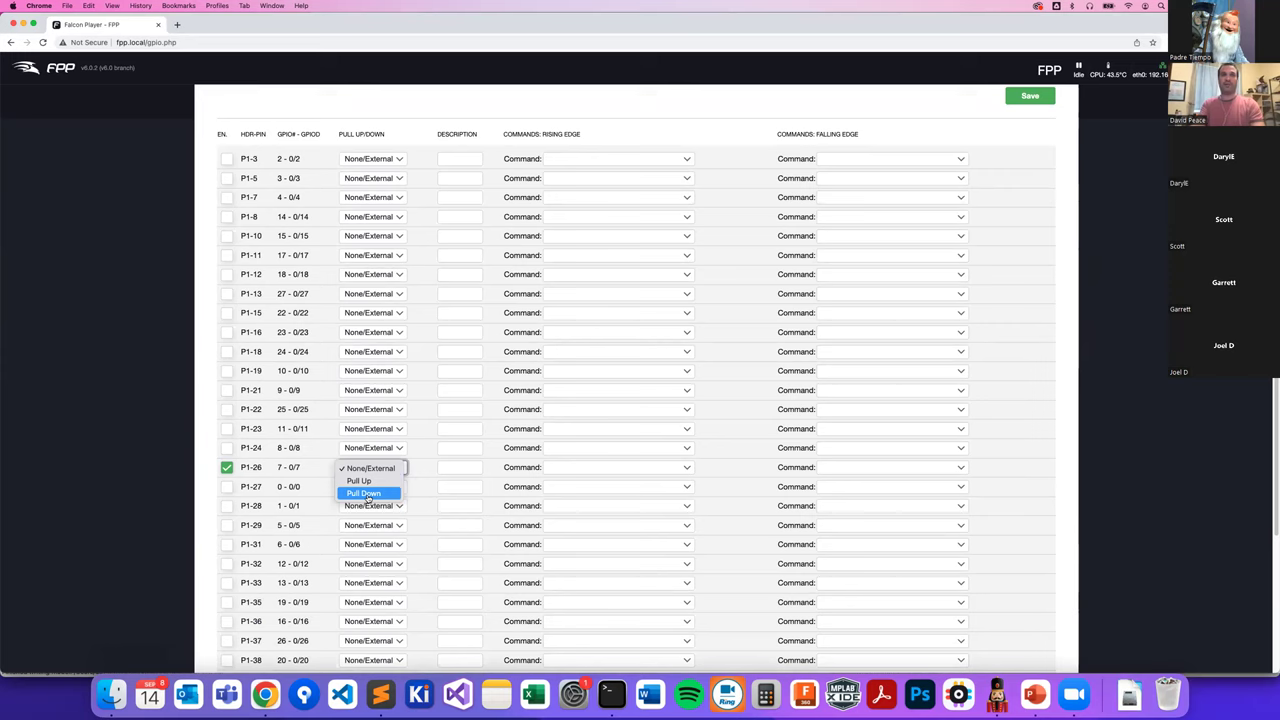
left_click(365, 494)
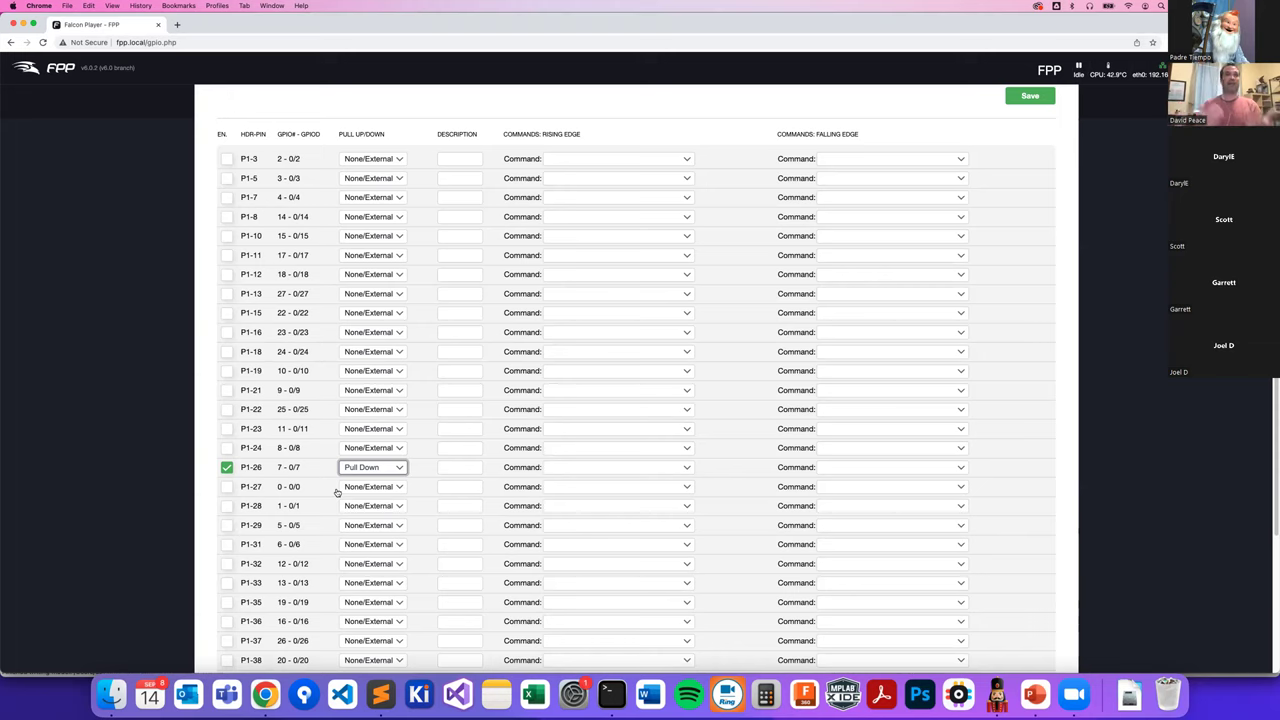
left_click(352, 469)
left_click(355, 469)
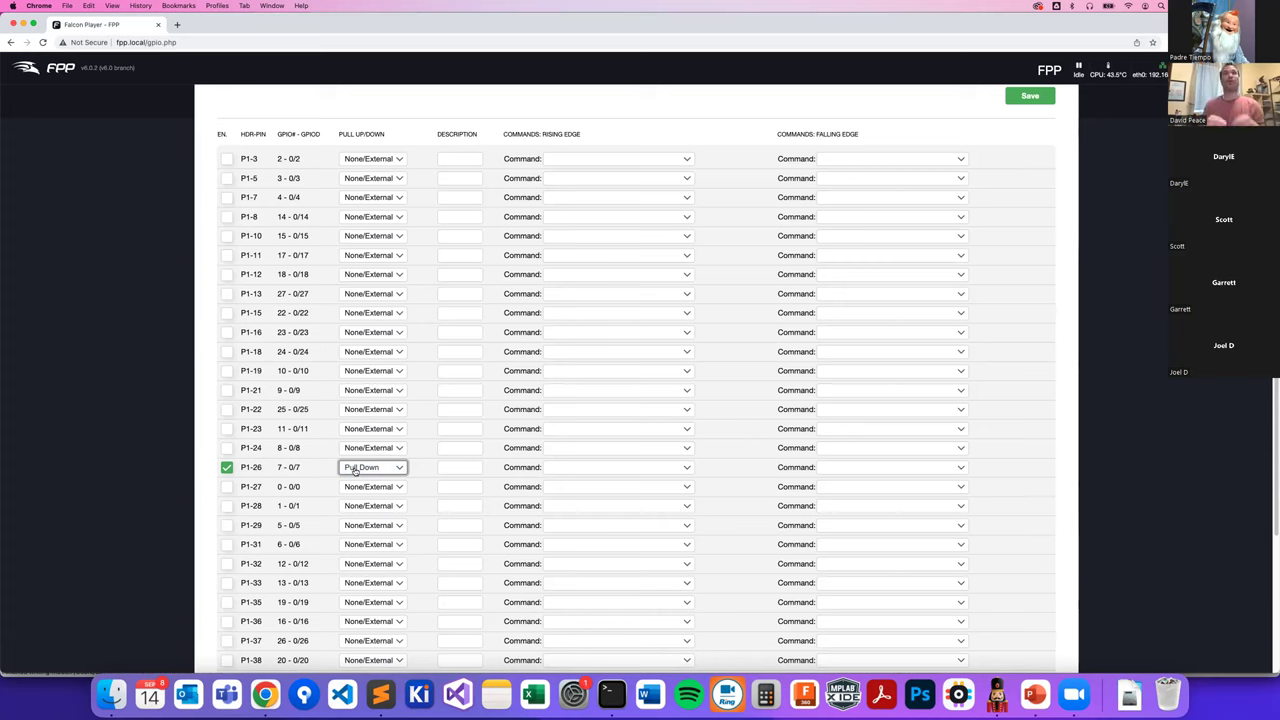
- Set the rising-edge command of pin P1-26 to Start Playlist
left_click(580, 471)
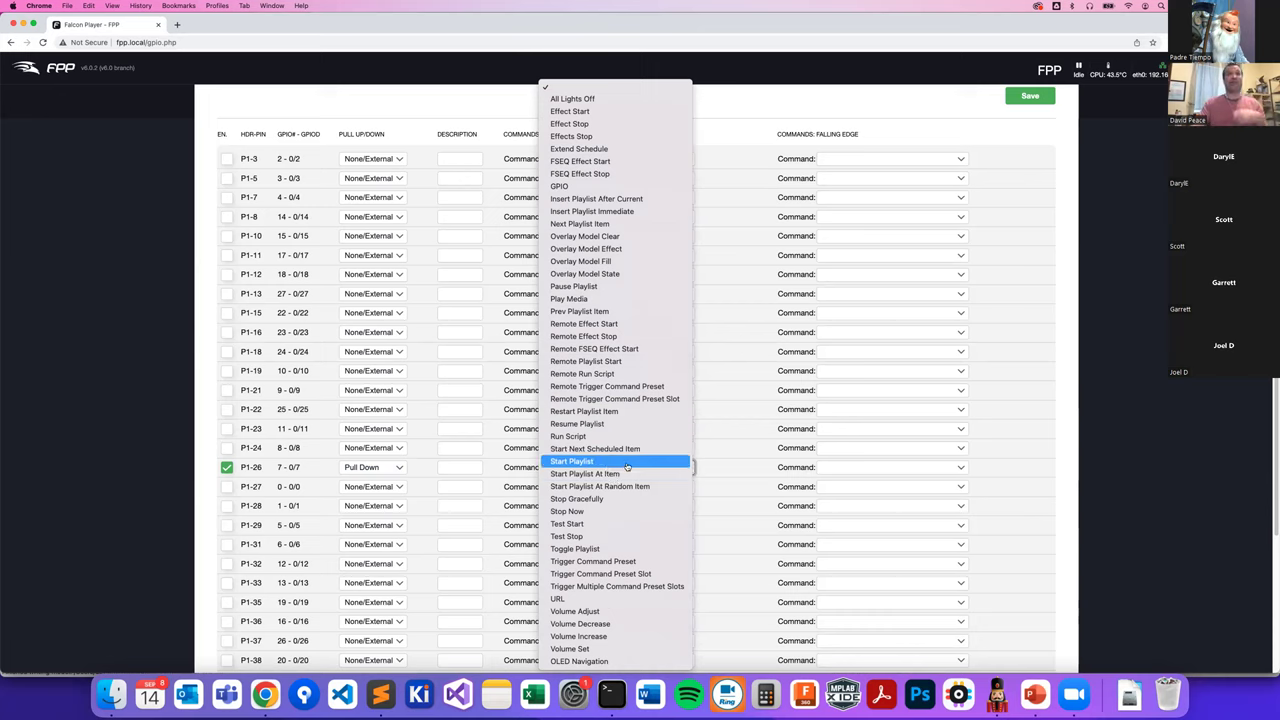
left_click(635, 455)
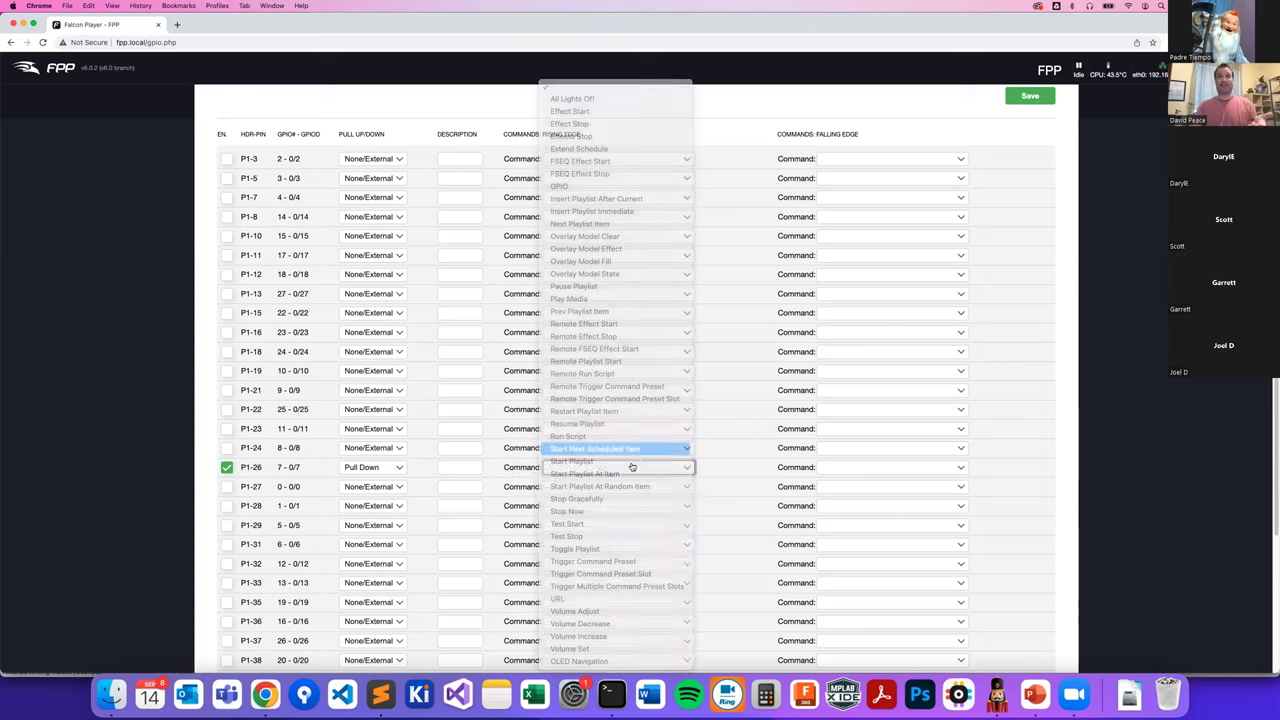
left_click(625, 468)
left_click(622, 481)
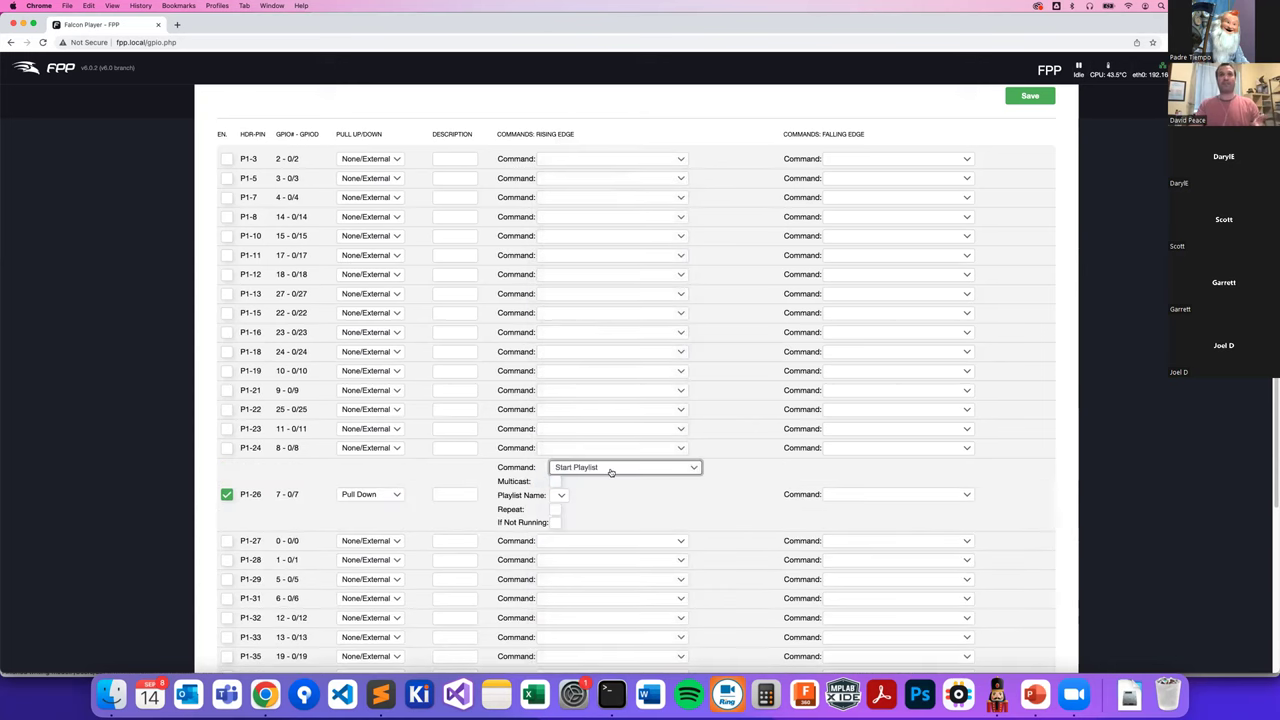
left_click(611, 468)
scroll(612, 474, "down", 1)
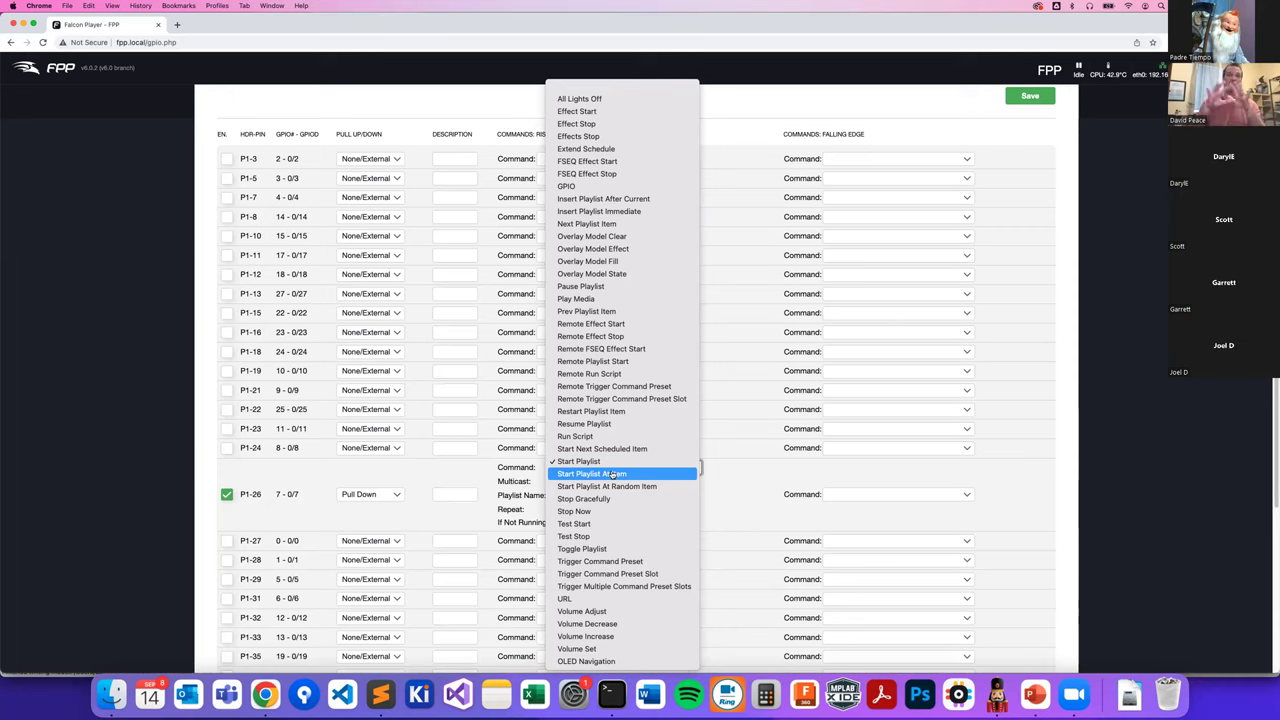
left_click(737, 477)
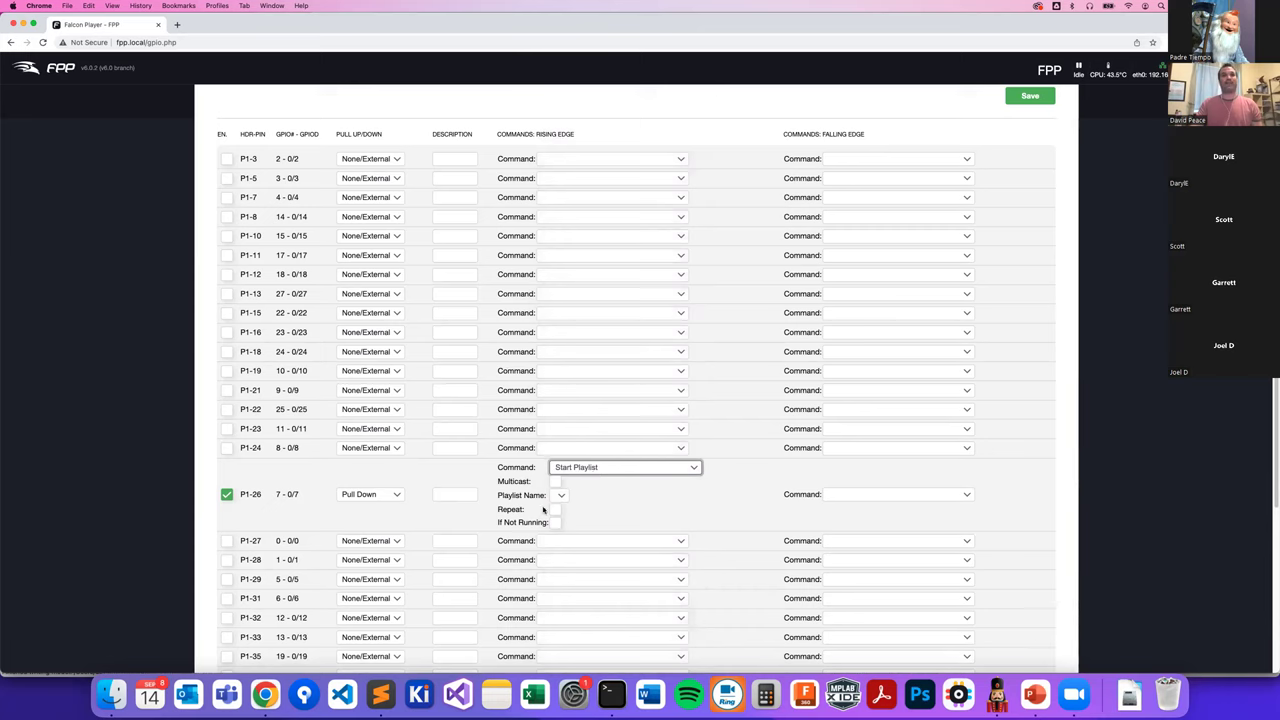
left_click(602, 467)
left_click(737, 477)
- Enter "Red Button" as the description of pin P1-26
left_click(456, 495)
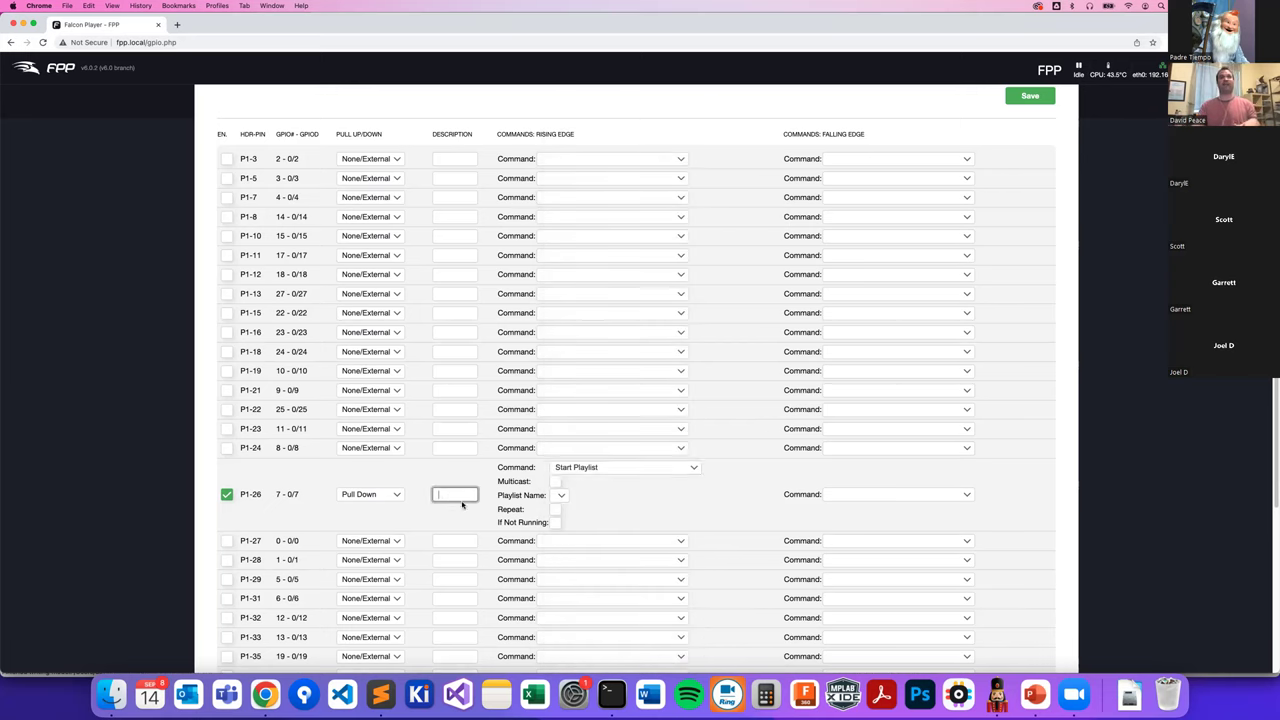
type("Add Button")
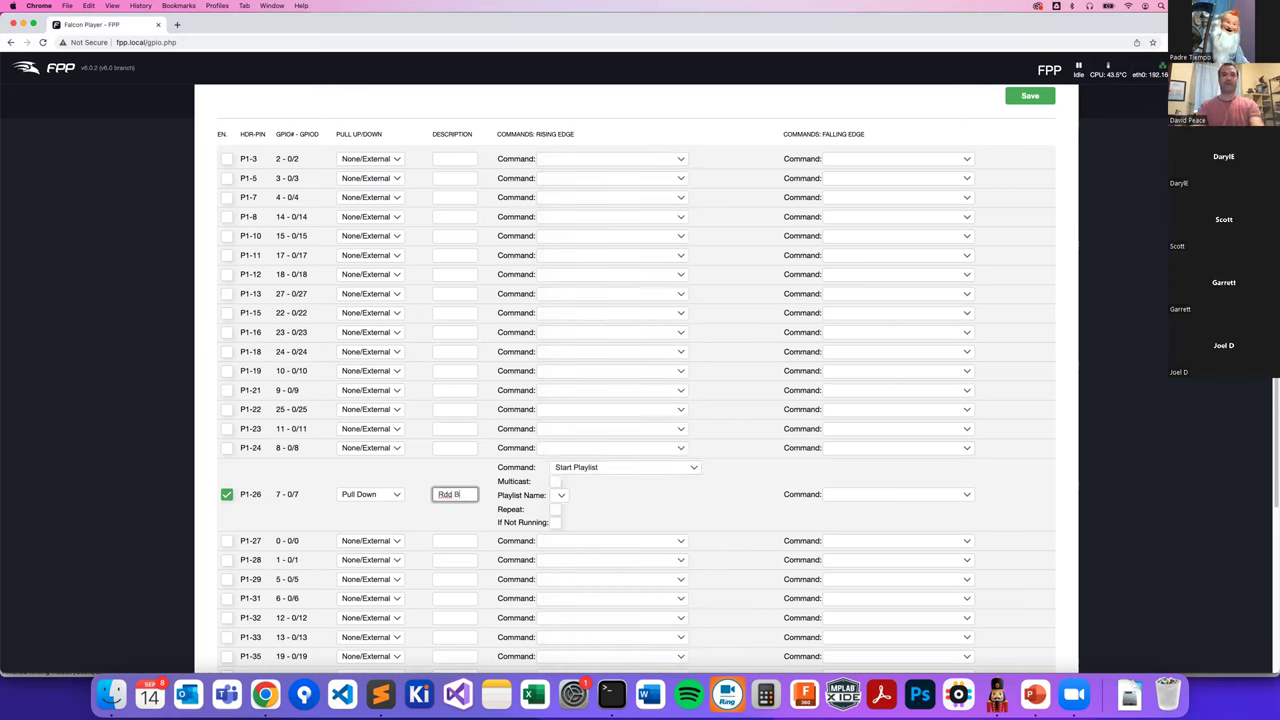
key("BackSpace")
key("BackSpace")
key("BackSpace")
key("BackSpace")
key("BackSpace")
key("BackSpace")
key("BackSpace")
key("BackSpace")
key("BackSpace")
key("BackSpace")
type("Red")
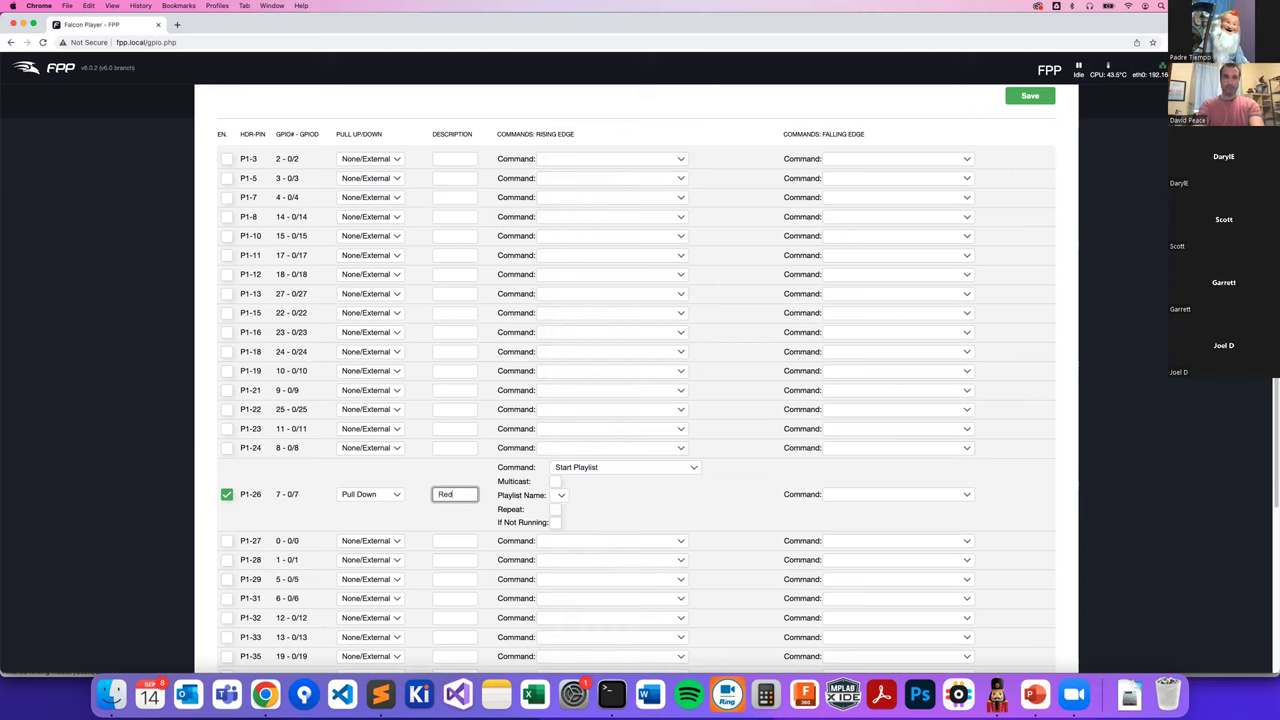
type(" Button")
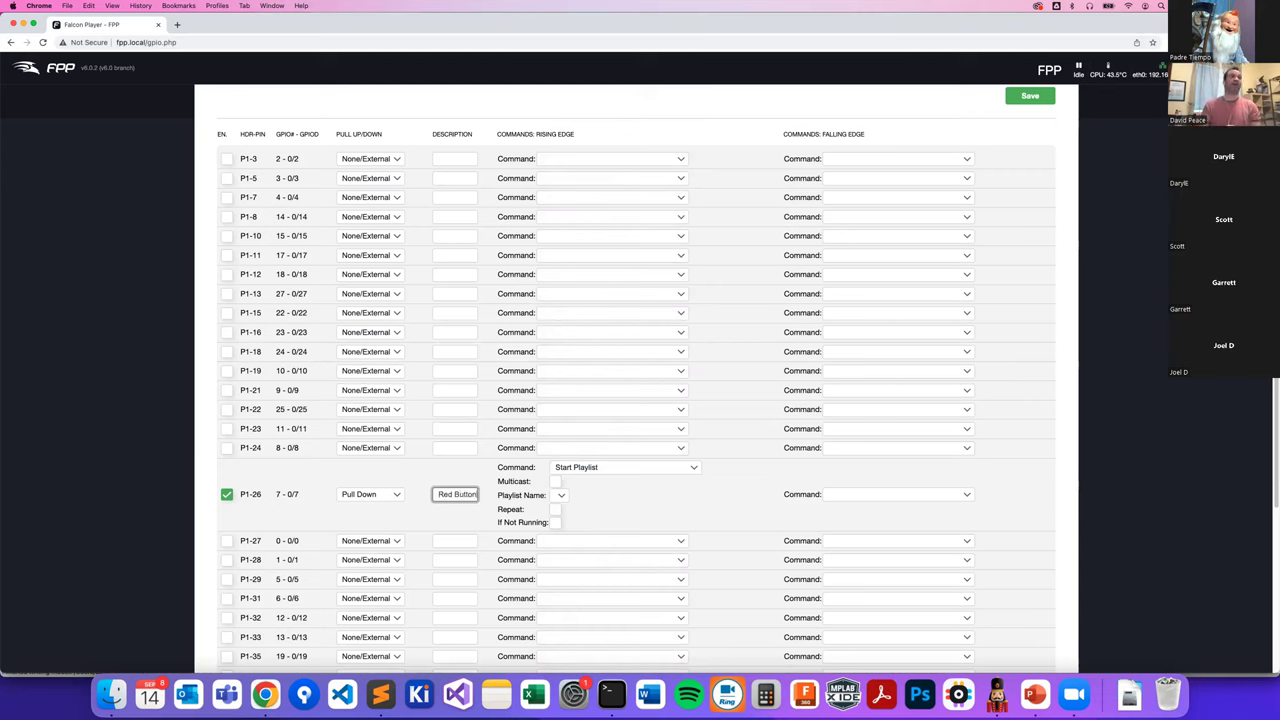
- Enable the Repeat and If Not Running options of the Start Playlist command on pin P1-26
left_click(562, 495)
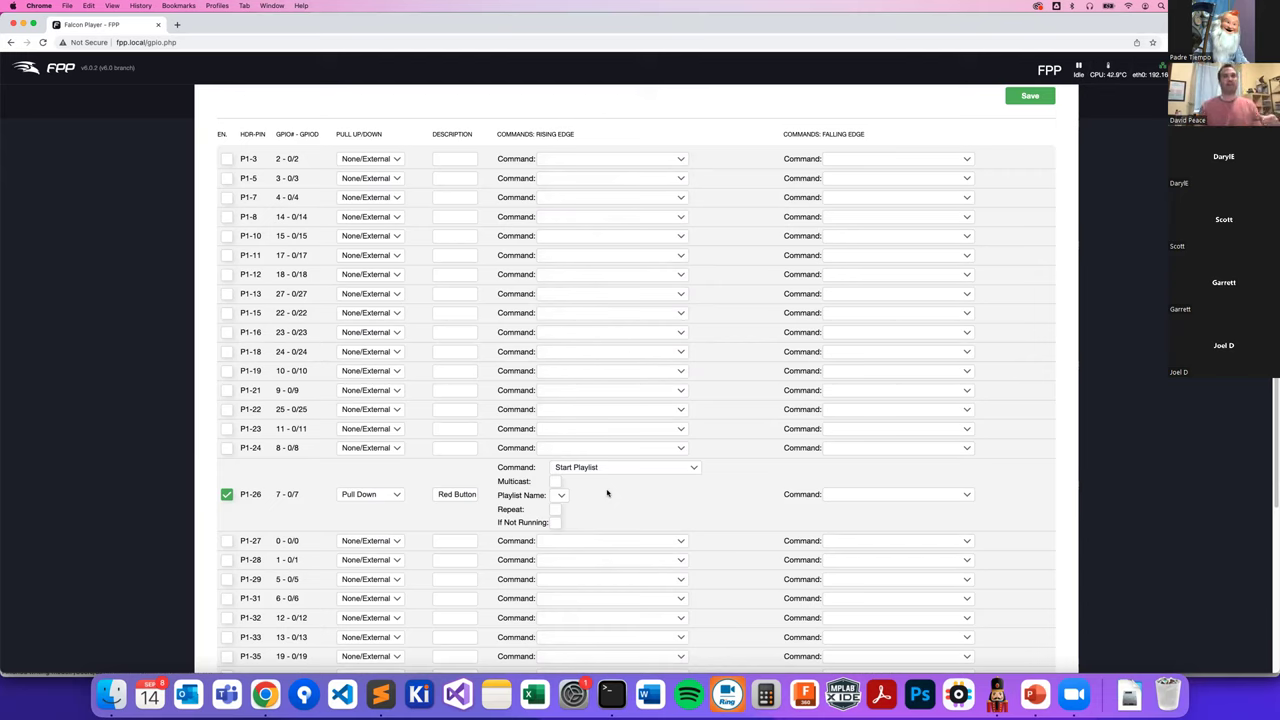
left_click(556, 510)
left_click(555, 523)
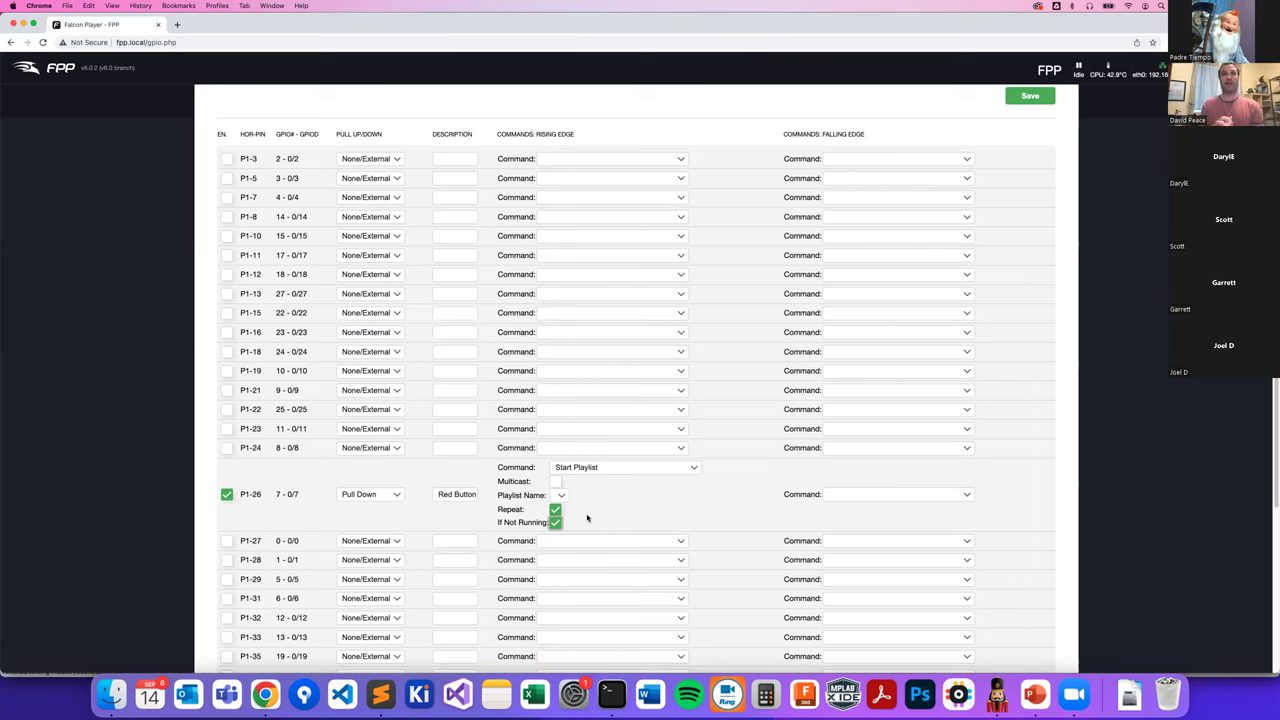
left_click(609, 466)
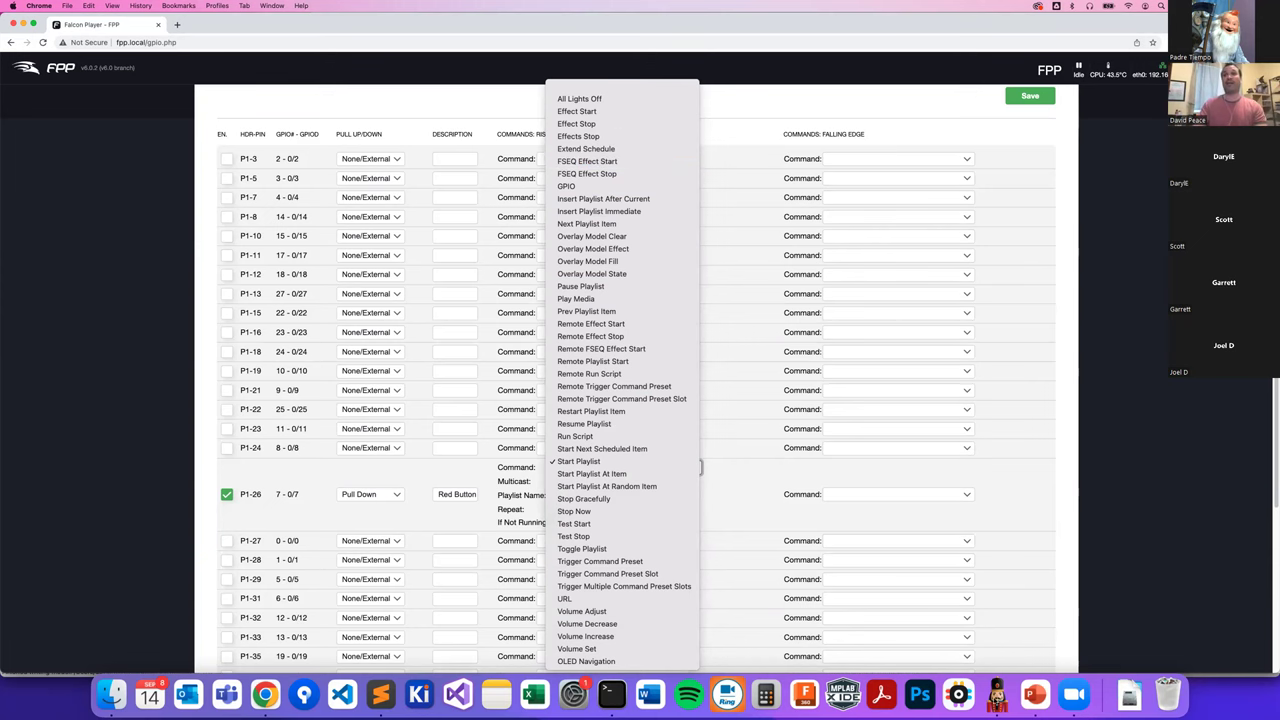
- Switch to xLights and select the Butterfly effect on the Line16 model in the sequencer
left_click(997, 697)
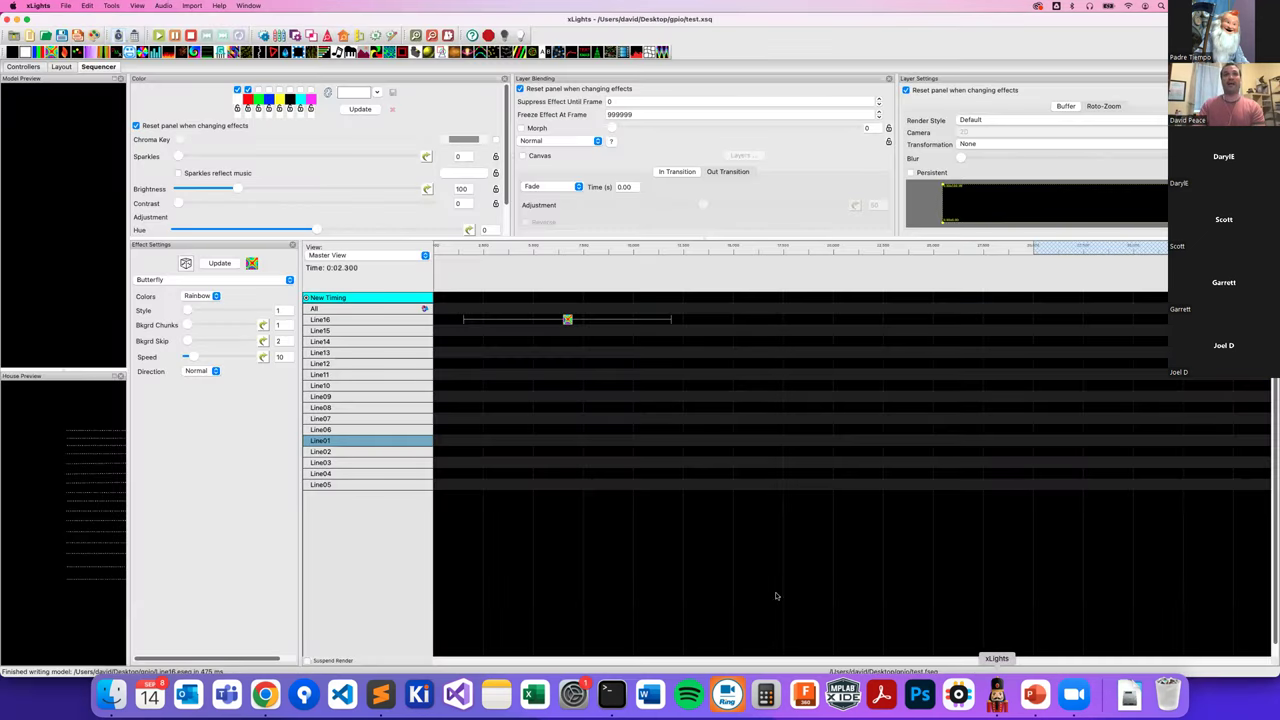
left_click(395, 320)
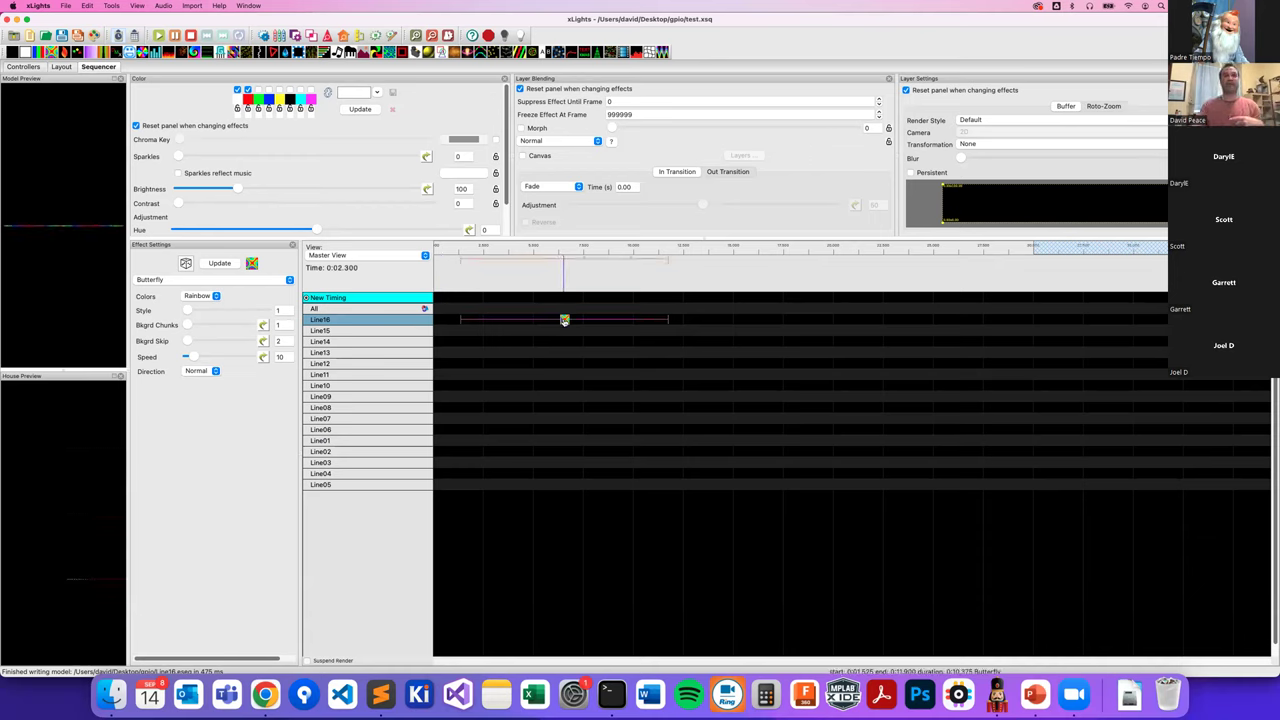
left_click(540, 319)
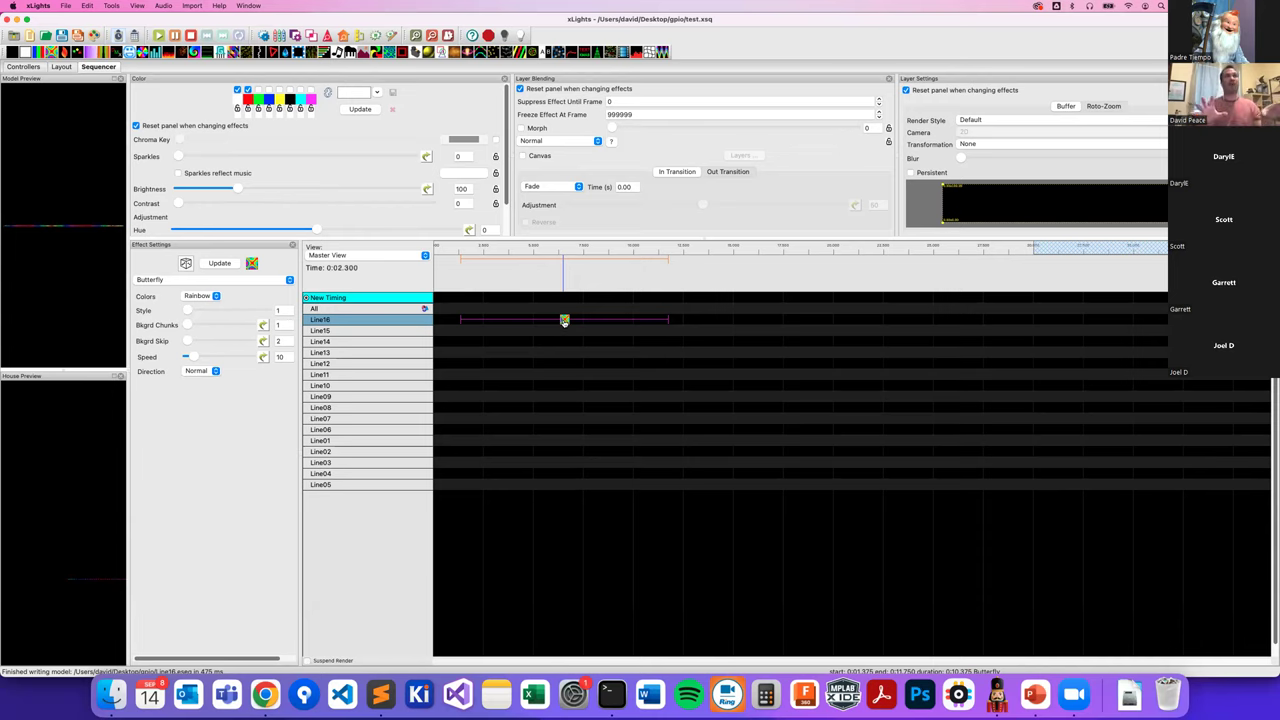
- Review the Render and Export settings for the Line16 model's FPP sub sequence, closing them without exporting
right_click(409, 320)
mouse_move(451, 435)
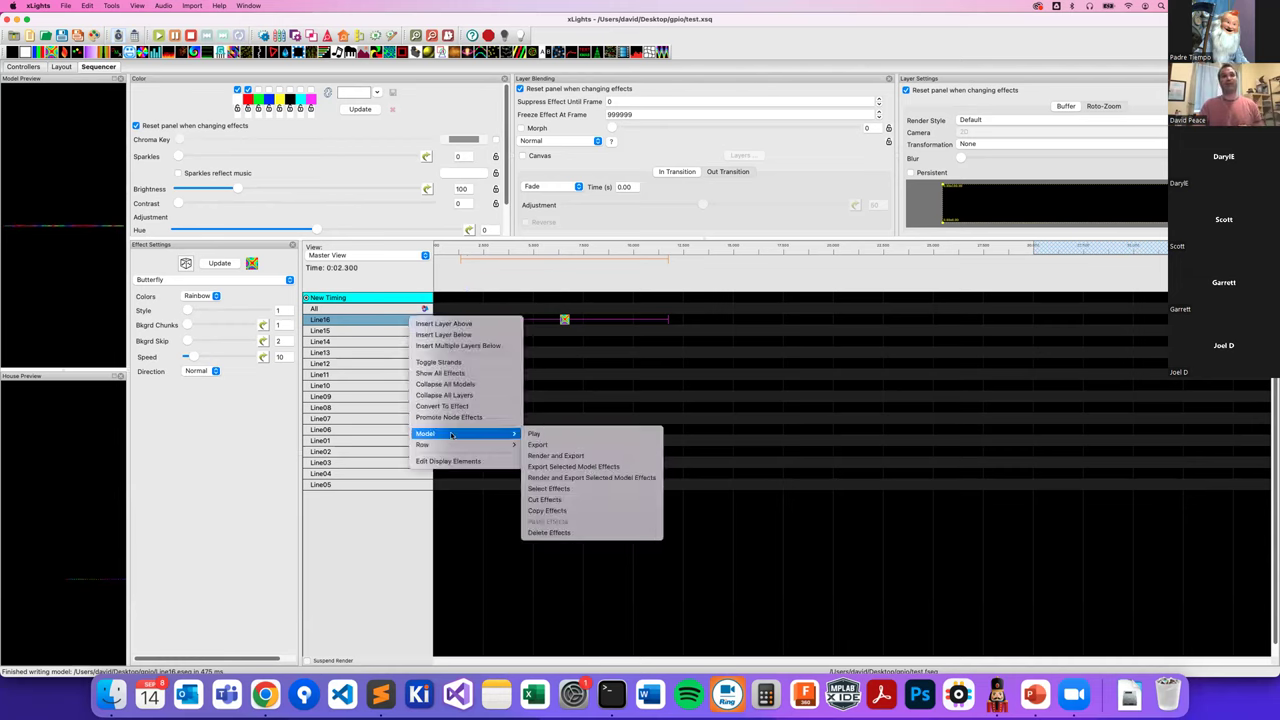
left_click(618, 457)
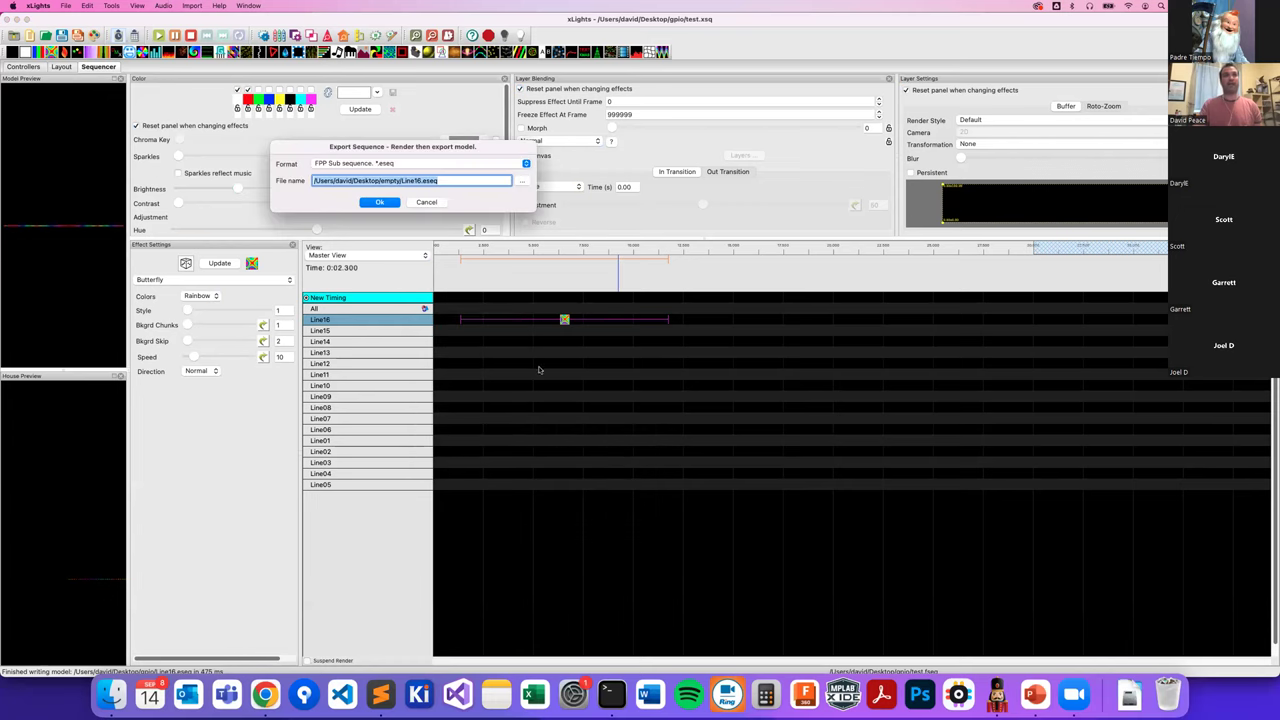
left_click(450, 181)
key("super+a")
double_click(450, 181)
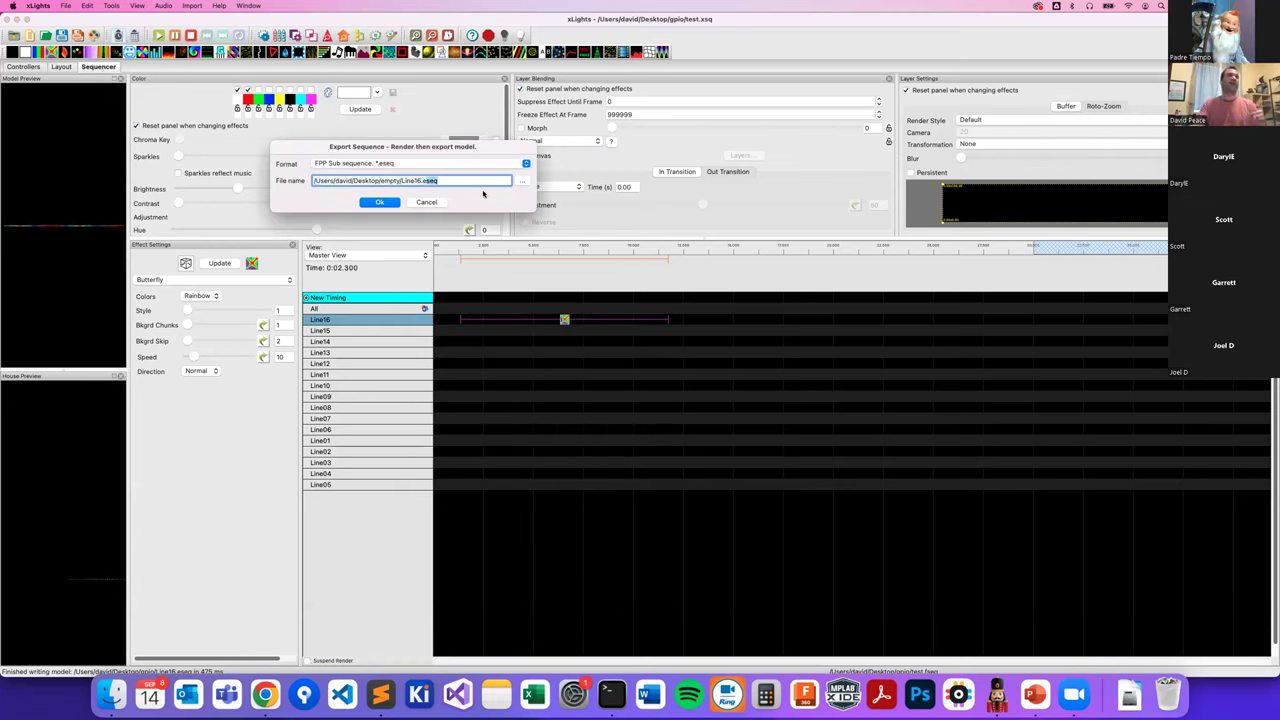
left_click(424, 203)
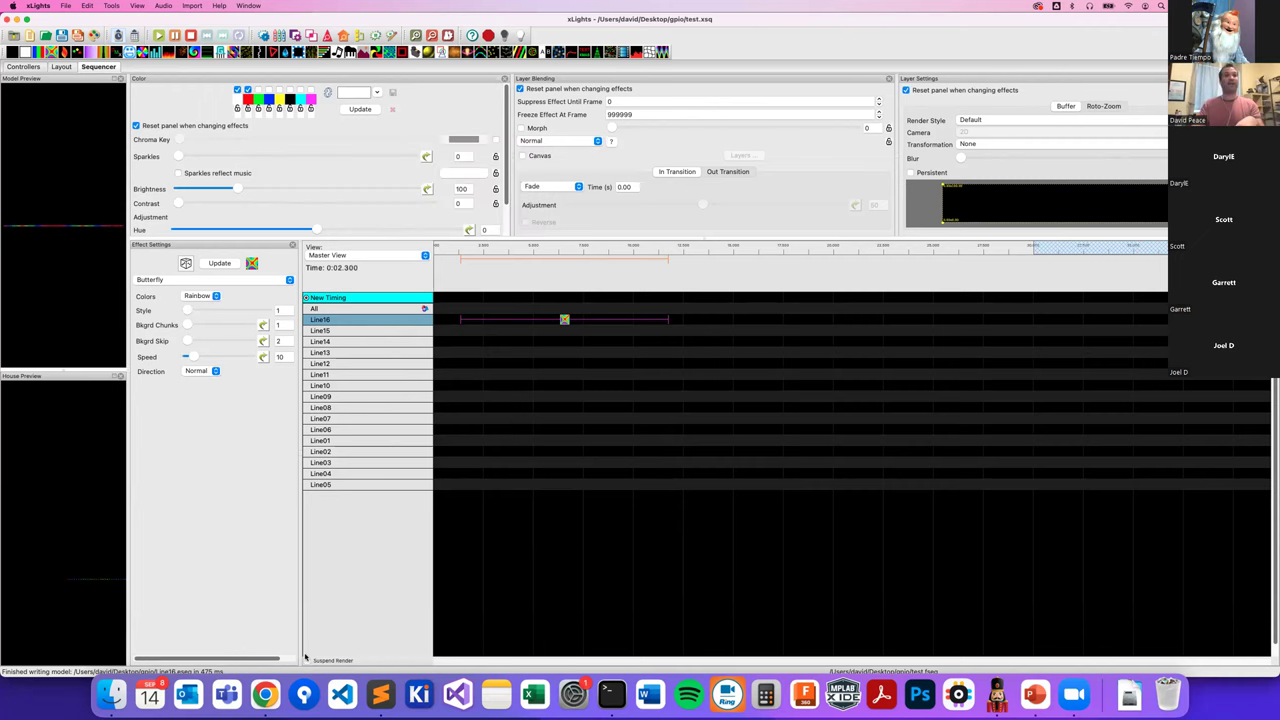
- Switch back to the FPP page in Chrome and set the rising-edge command of pin P1-26 to Effect Start
left_click(265, 693)
left_click(615, 463)
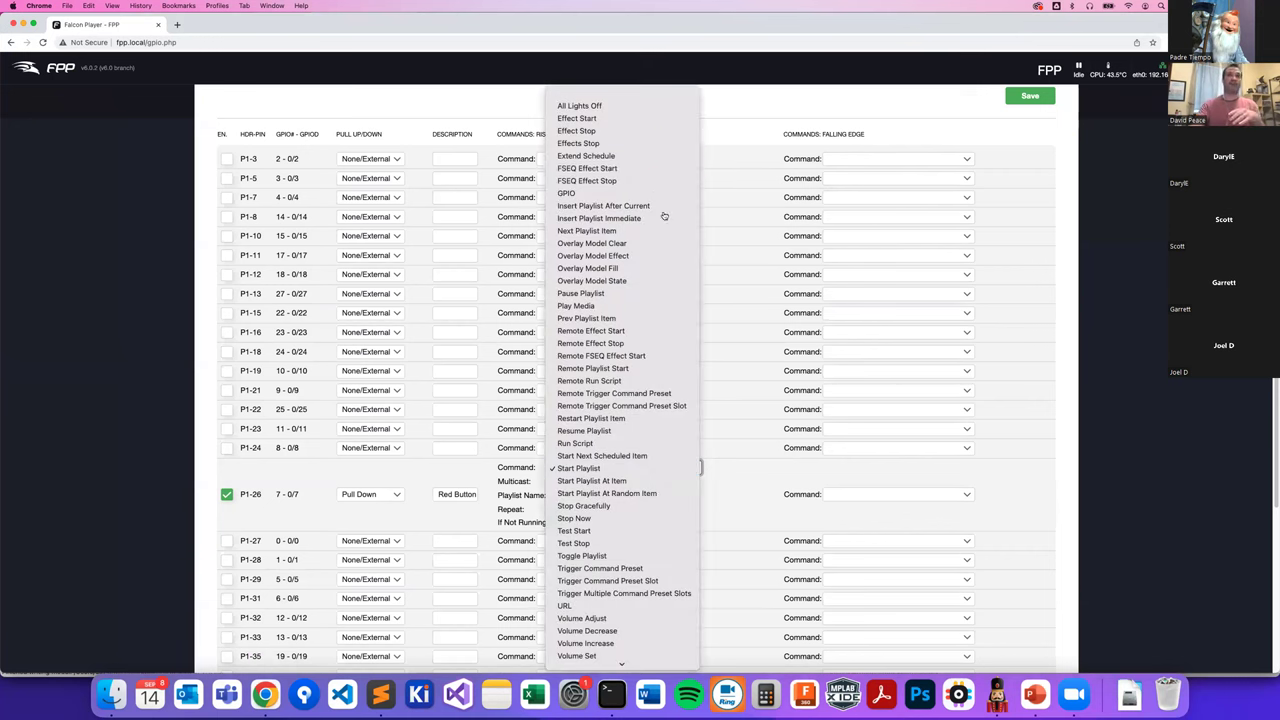
left_click(585, 118)
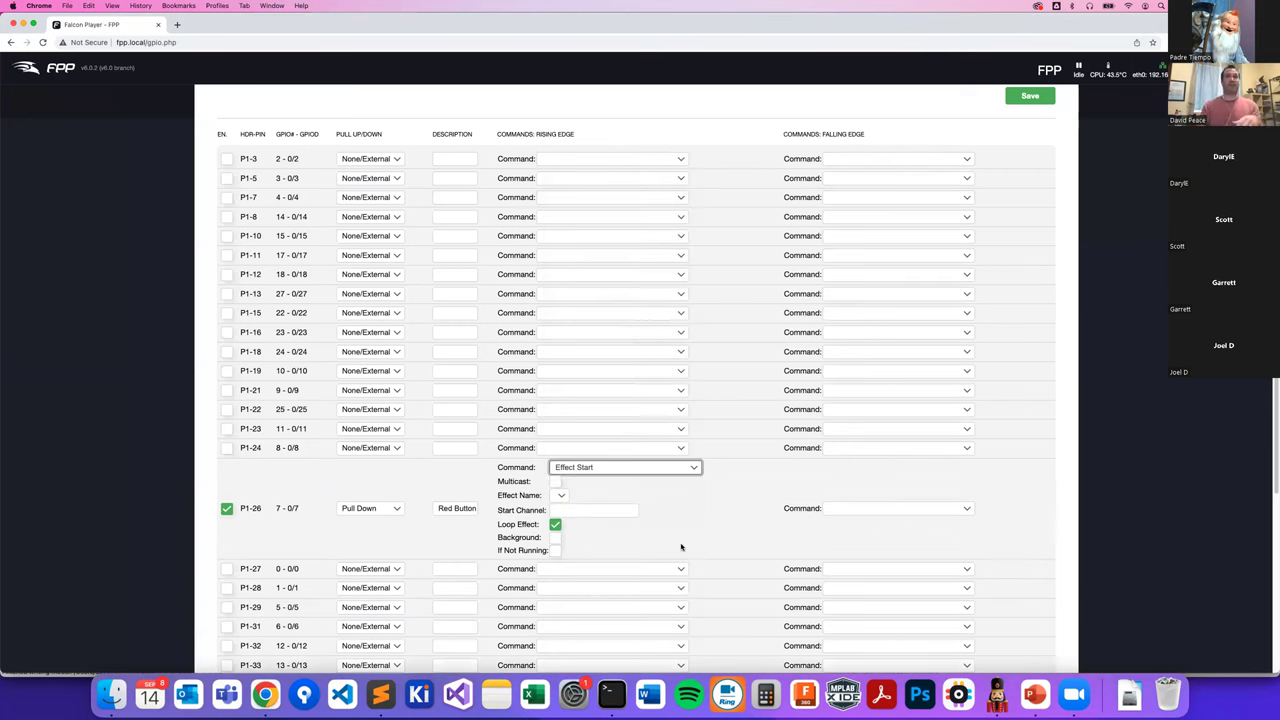
left_click(618, 512)
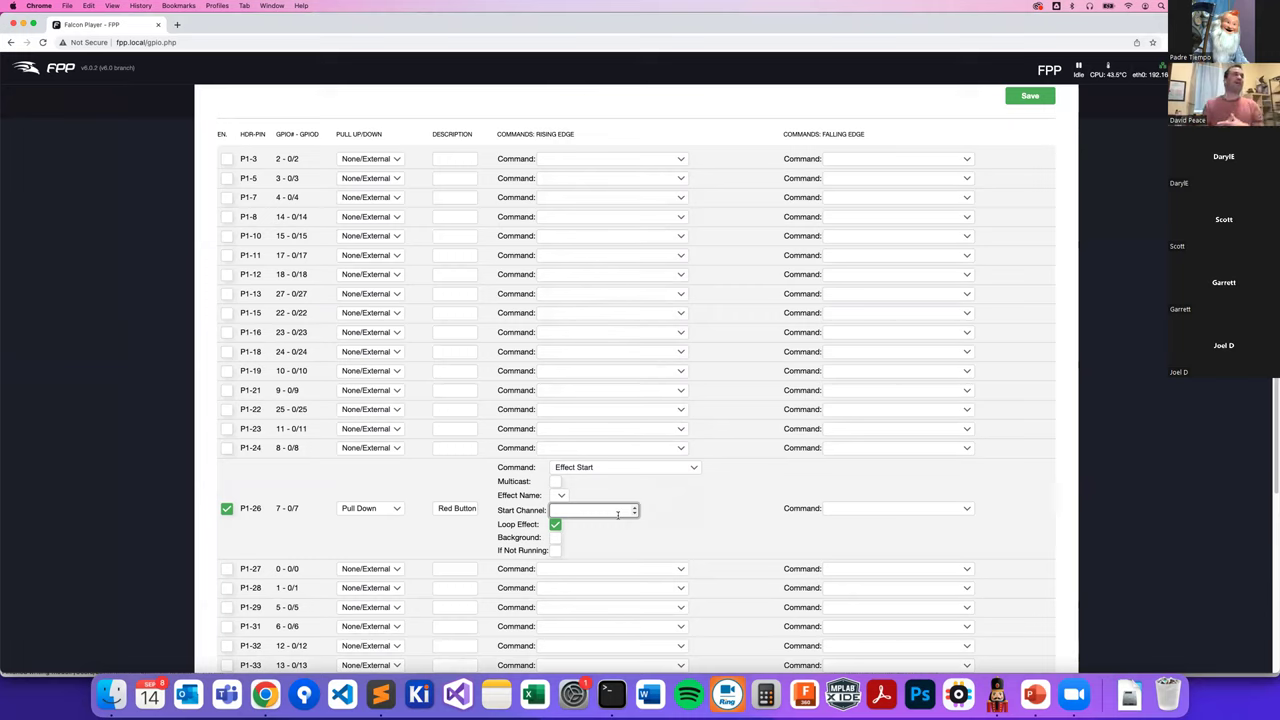
left_click(620, 467)
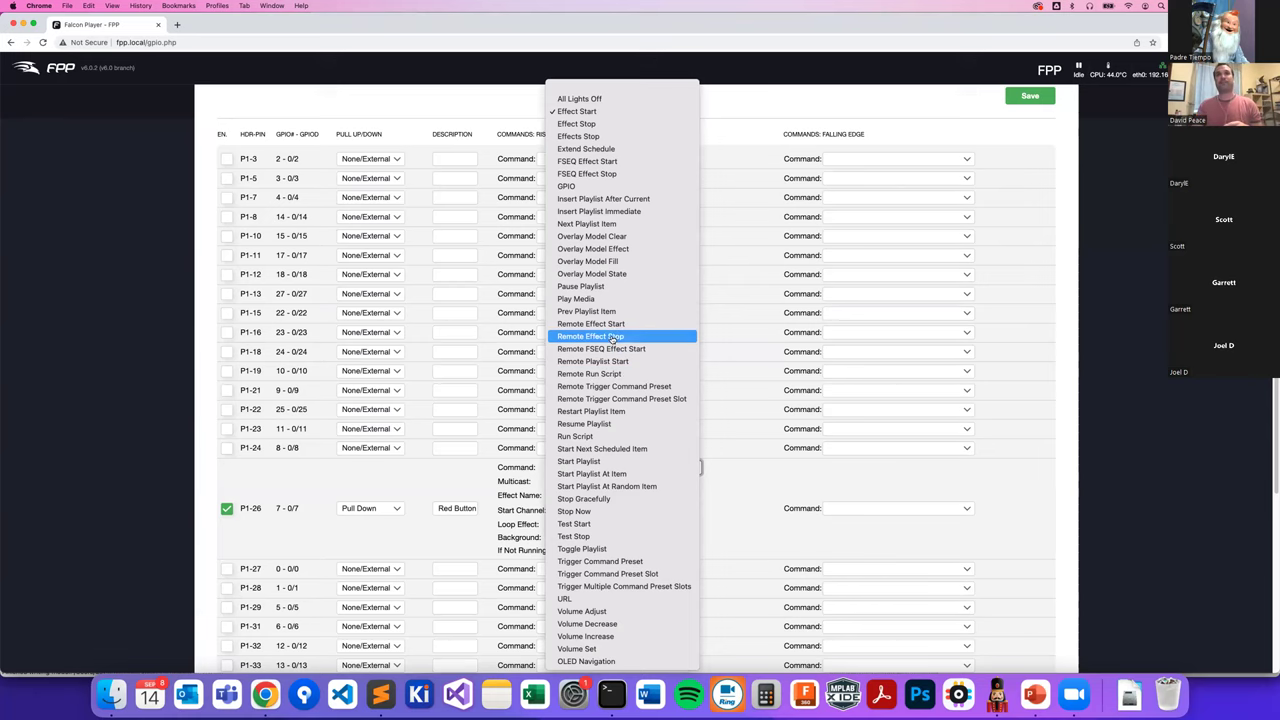
left_click(850, 120)
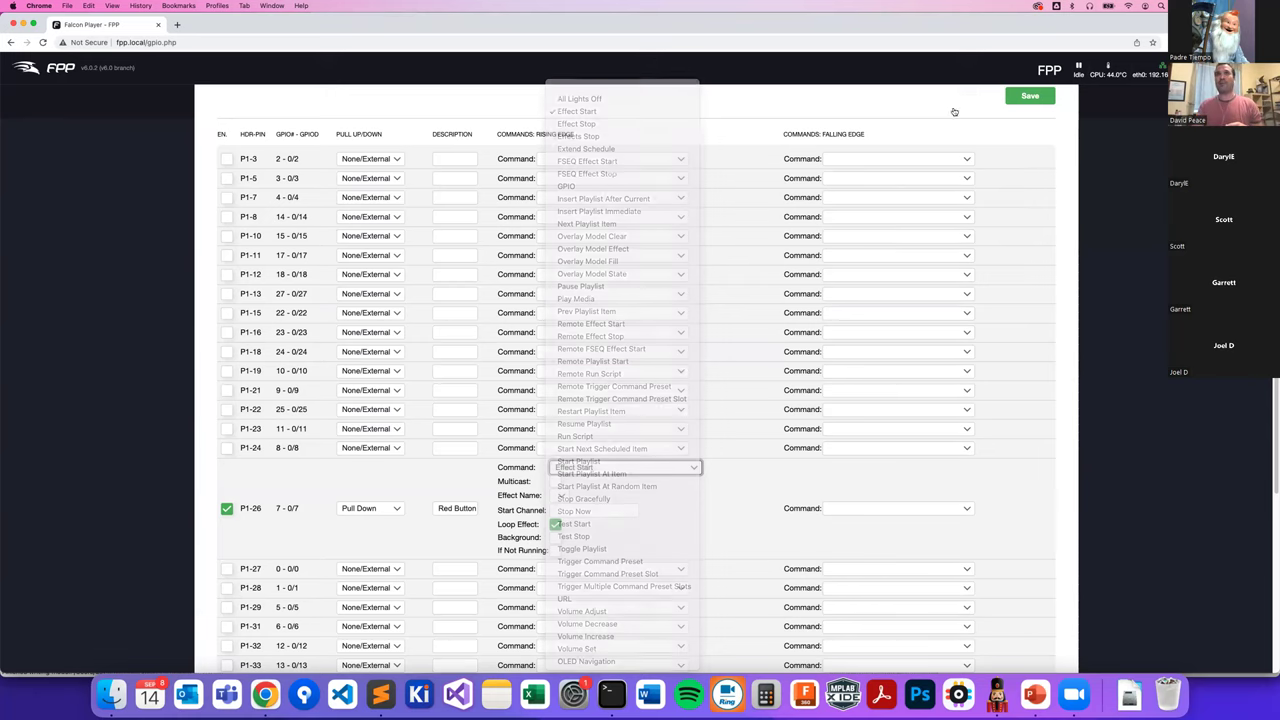
- Open the File Manager and show its Scripts section
scroll(1080, 137, "up", 2)
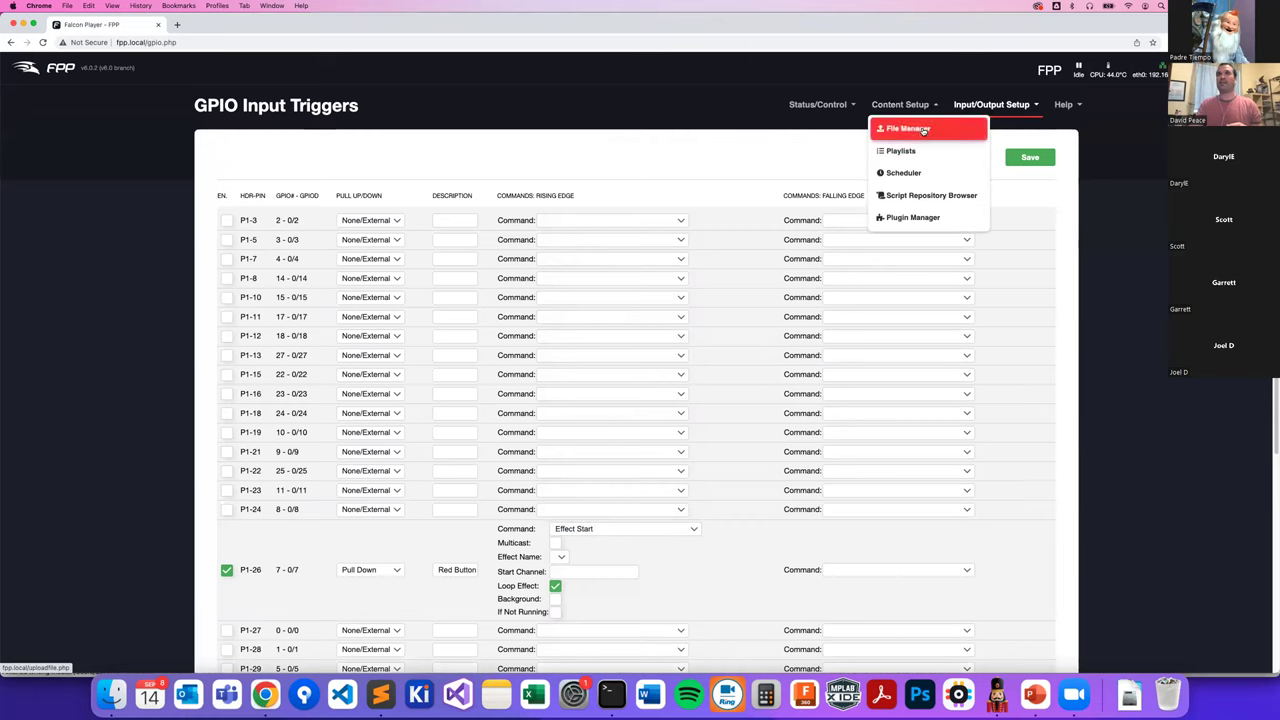
left_click(925, 126)
left_click(465, 161)
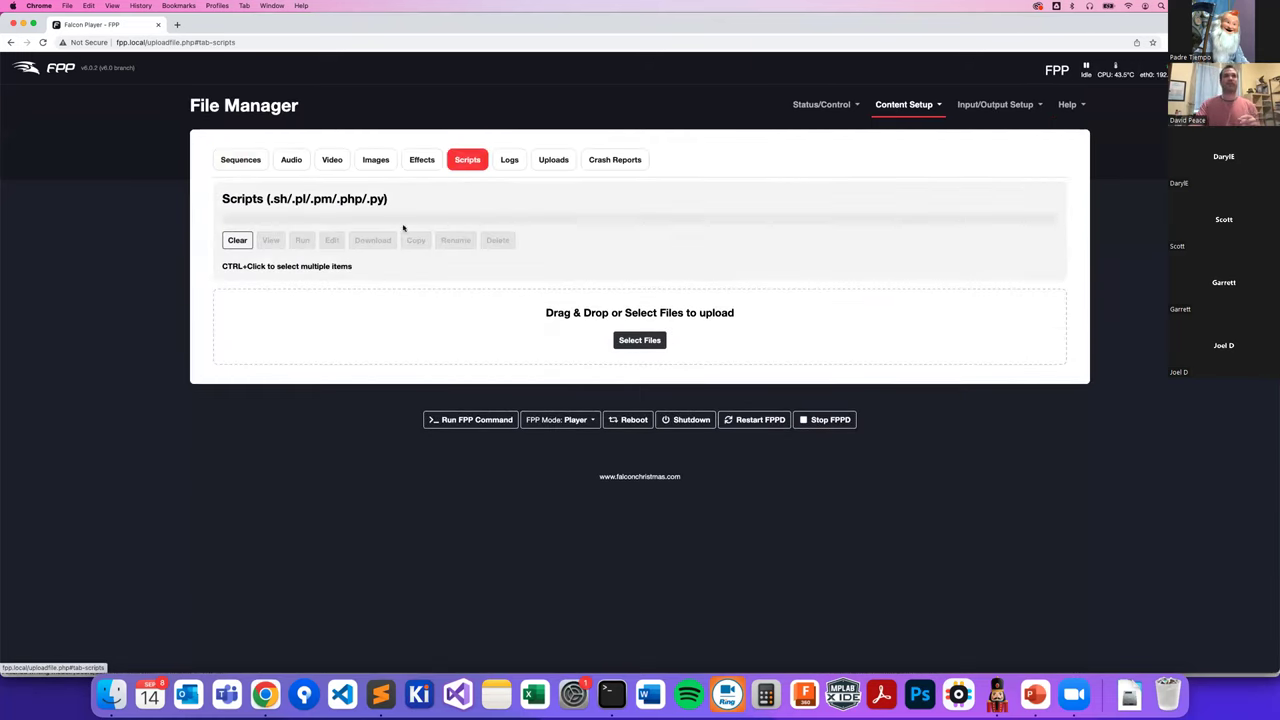
- Switch to Sublime Text and shrink and reposition its empty document window over the FPP page
left_click(378, 694)
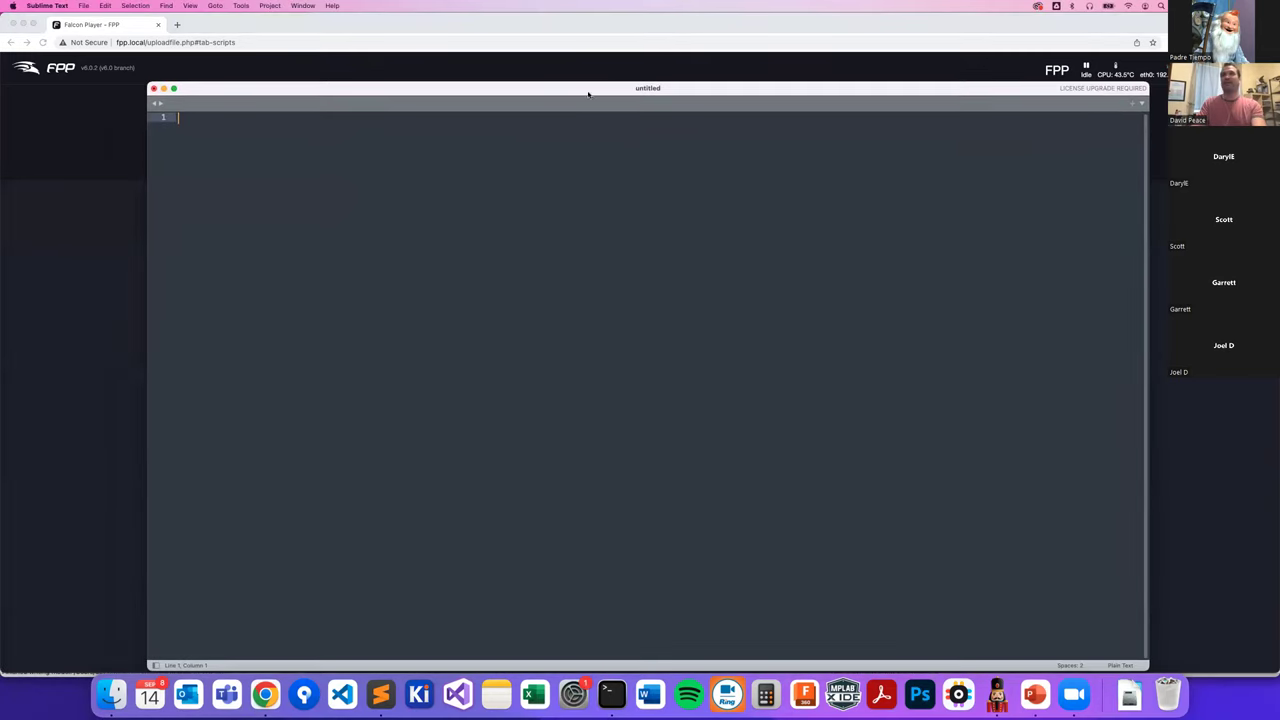
left_click_drag(1148, 88, 740, 206)
left_click_drag(603, 212, 867, 182)
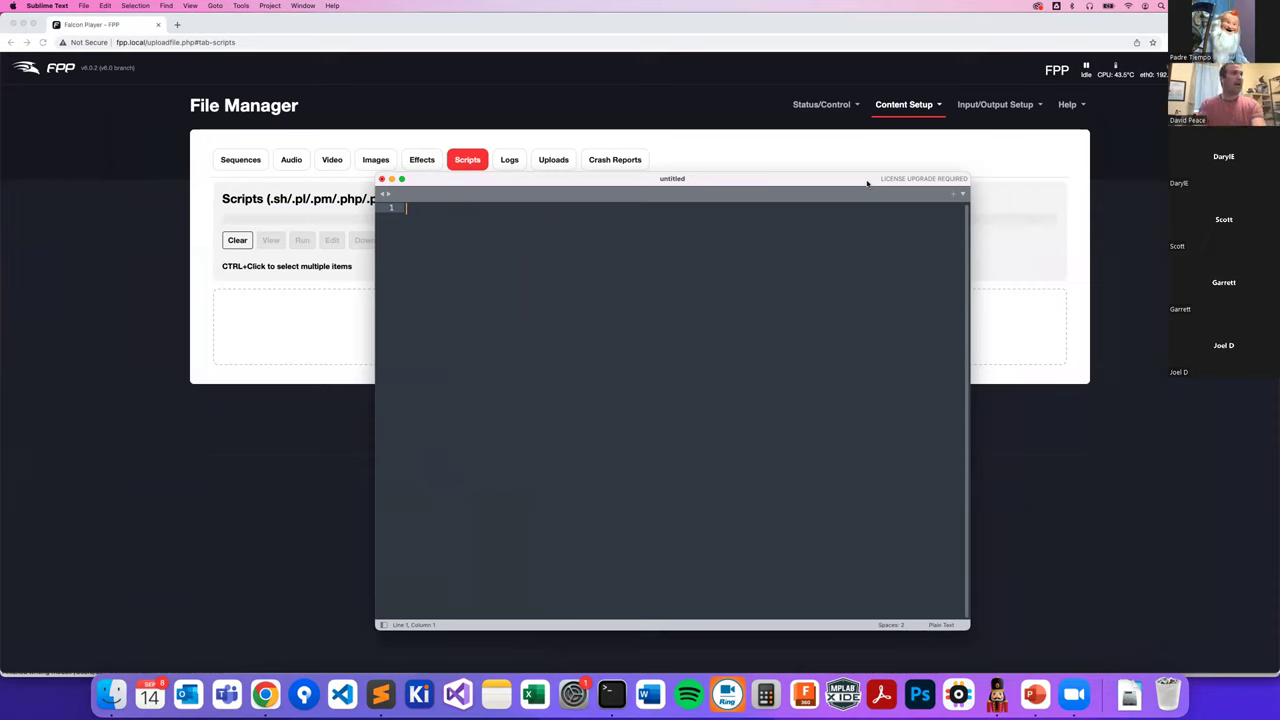
- Start the script with the shebang line #!/bin/bash followed by a blank line
type("#!/")
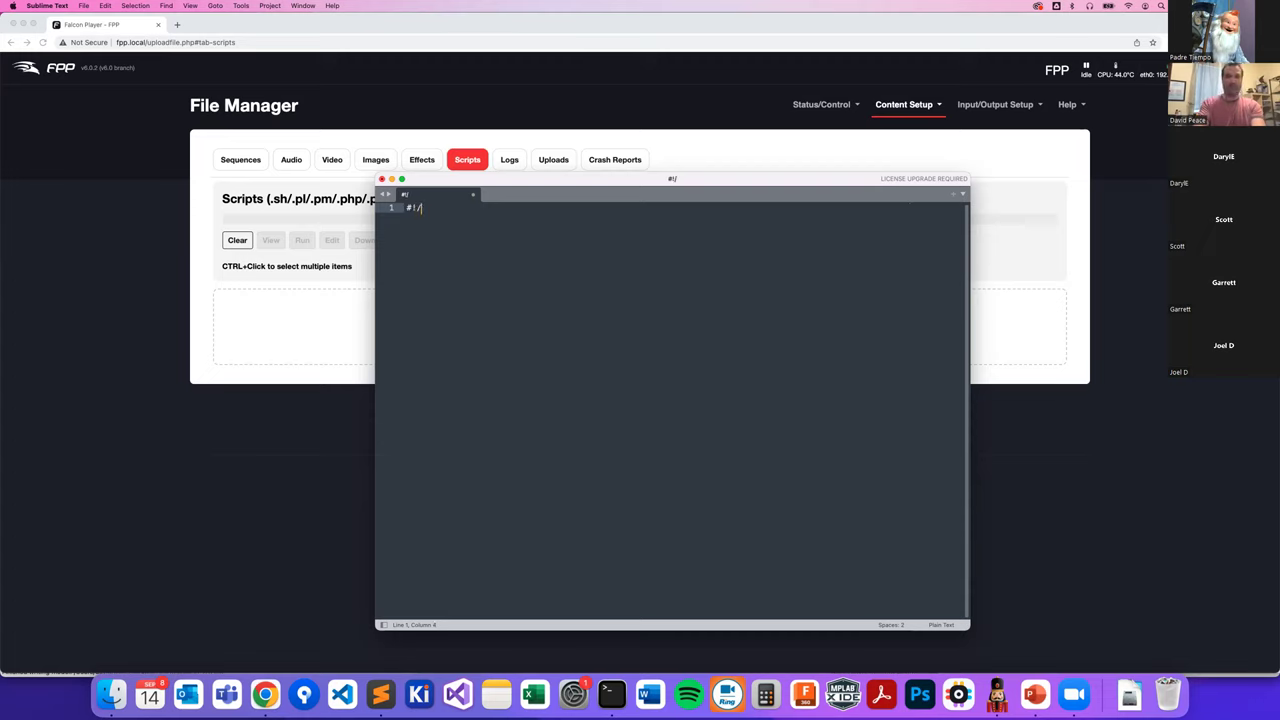
type("bin/b")
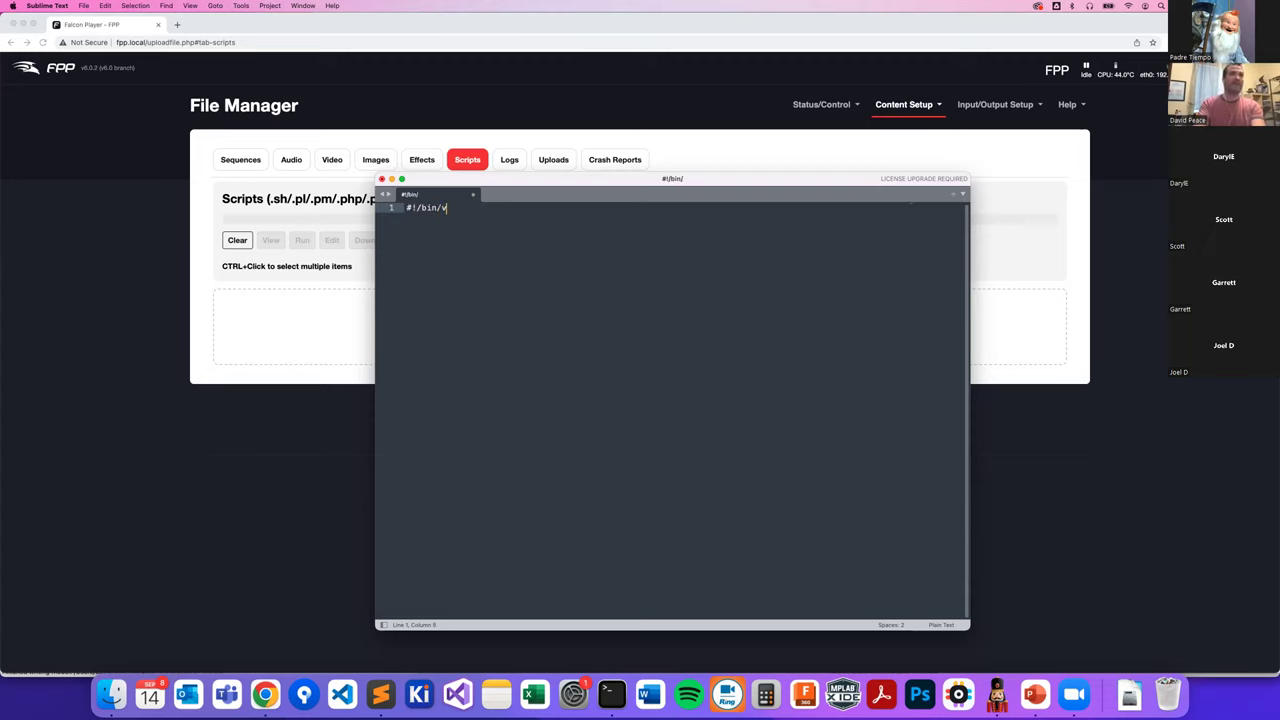
type("ash")
key("Return")
key("Return")
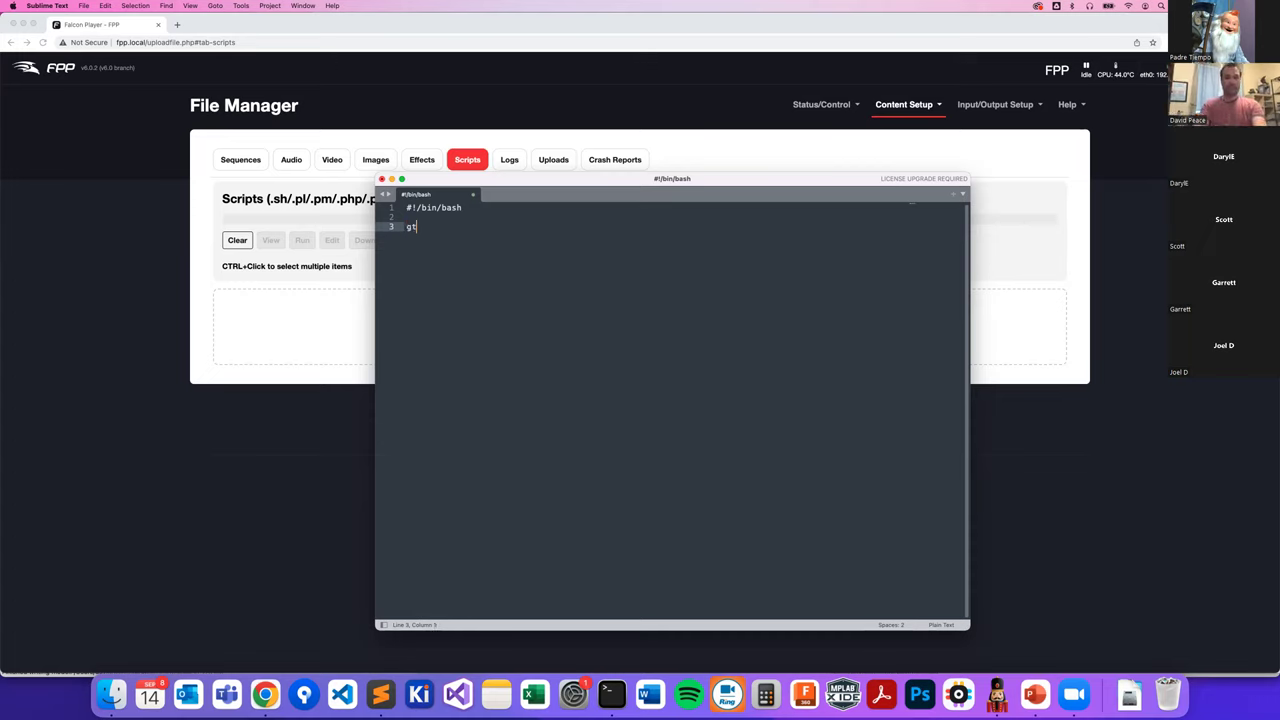
- Add the line touch ./people_counter.csv to the script, followed by a blank line
type("tcouh")
key("BackSpace")
key("BackSpace")
key("BackSpace")
key("BackSpace")
key("BackSpace")
type("touch ./pe")
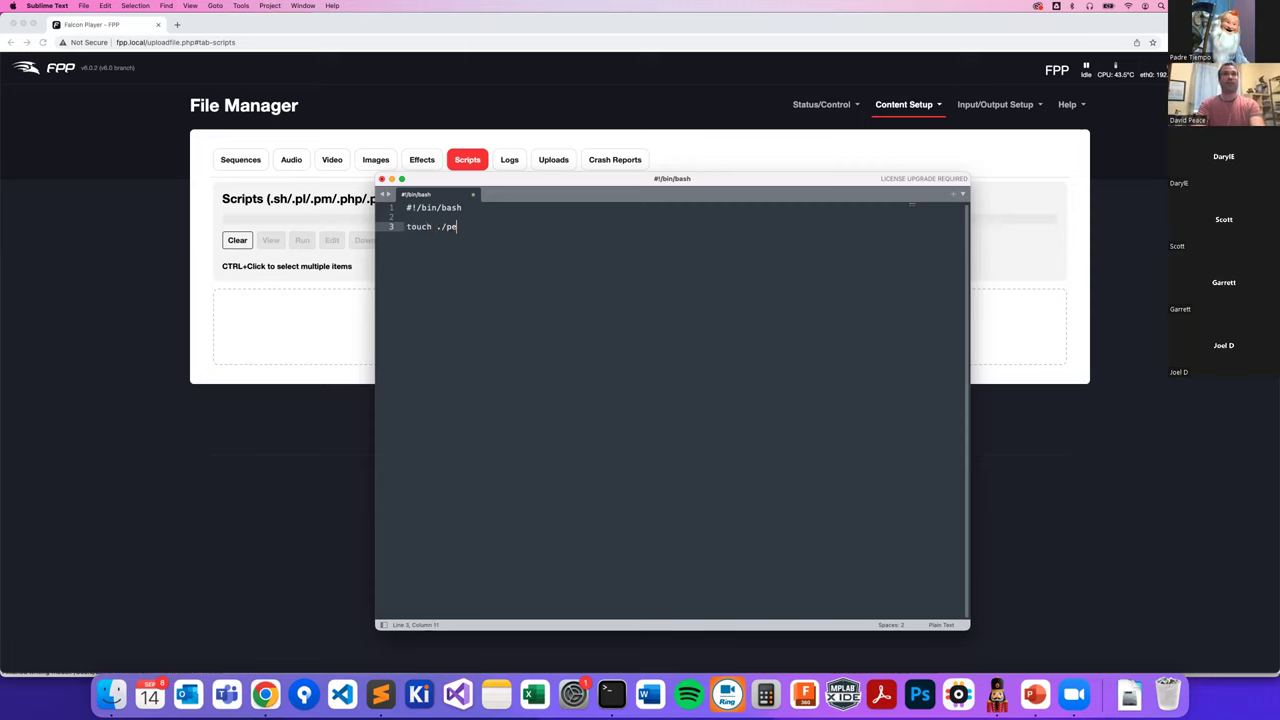
type("ople_c")
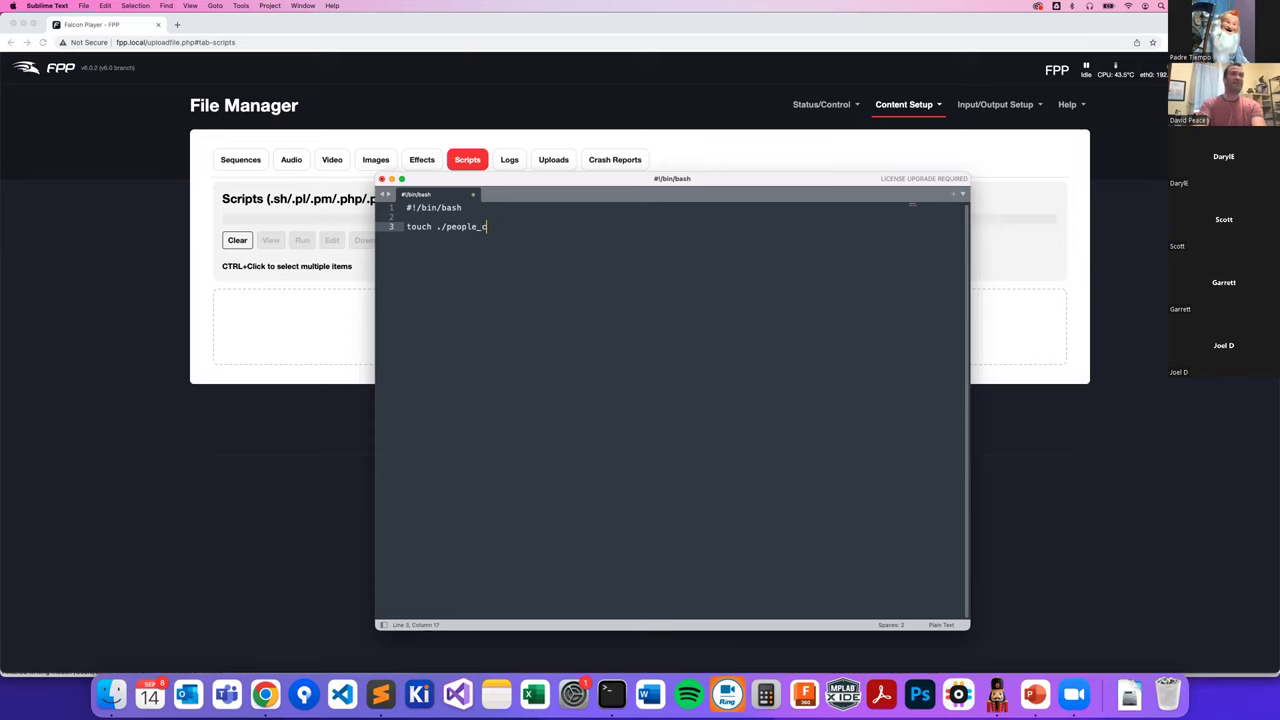
type("ounter.csv")
key("Return")
key("Return")
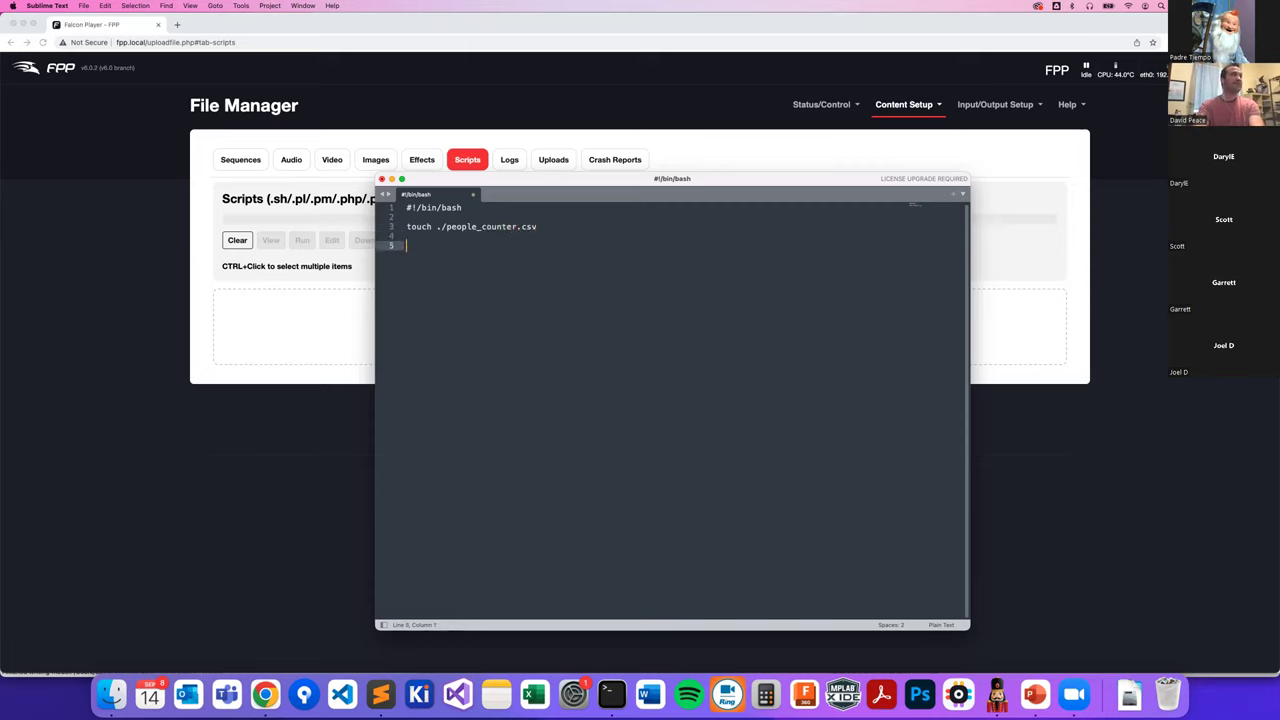
- Add the line CURRENT_COUNT=$(< ./people_counter.csv), reusing the file name from the touch line
type("CURRENT_COUNT=$")
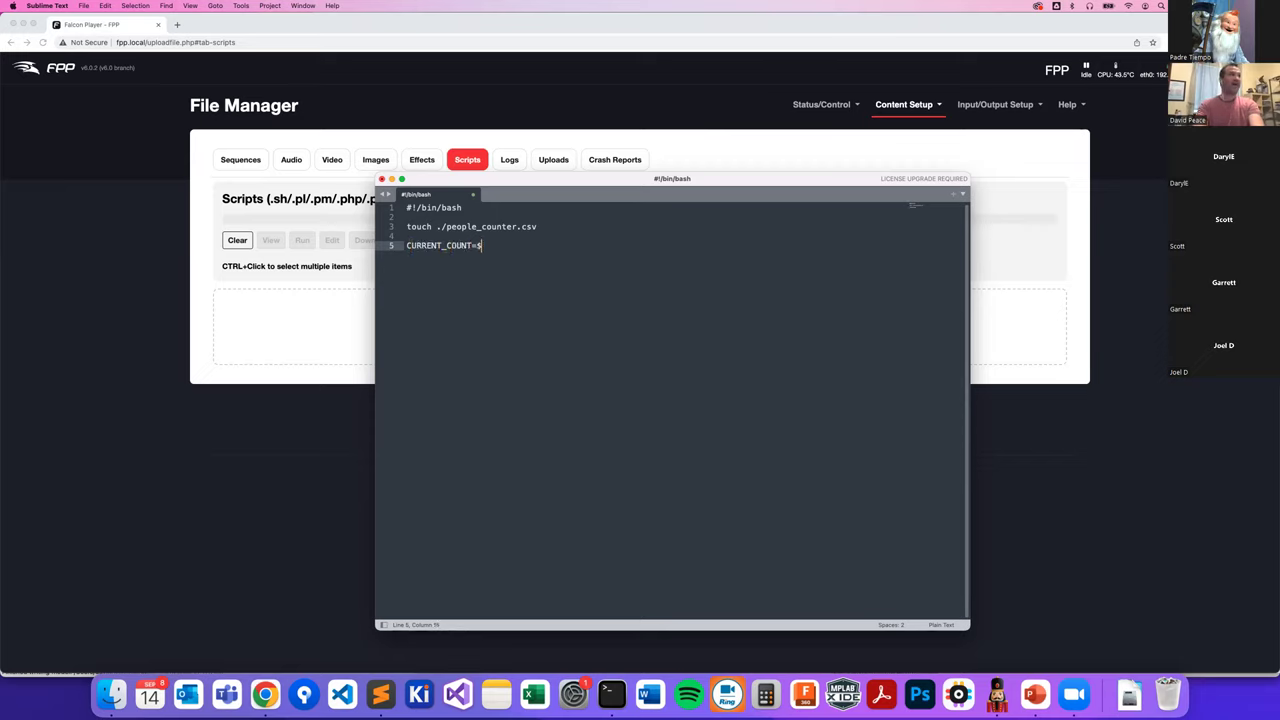
type("(< ./peopple")
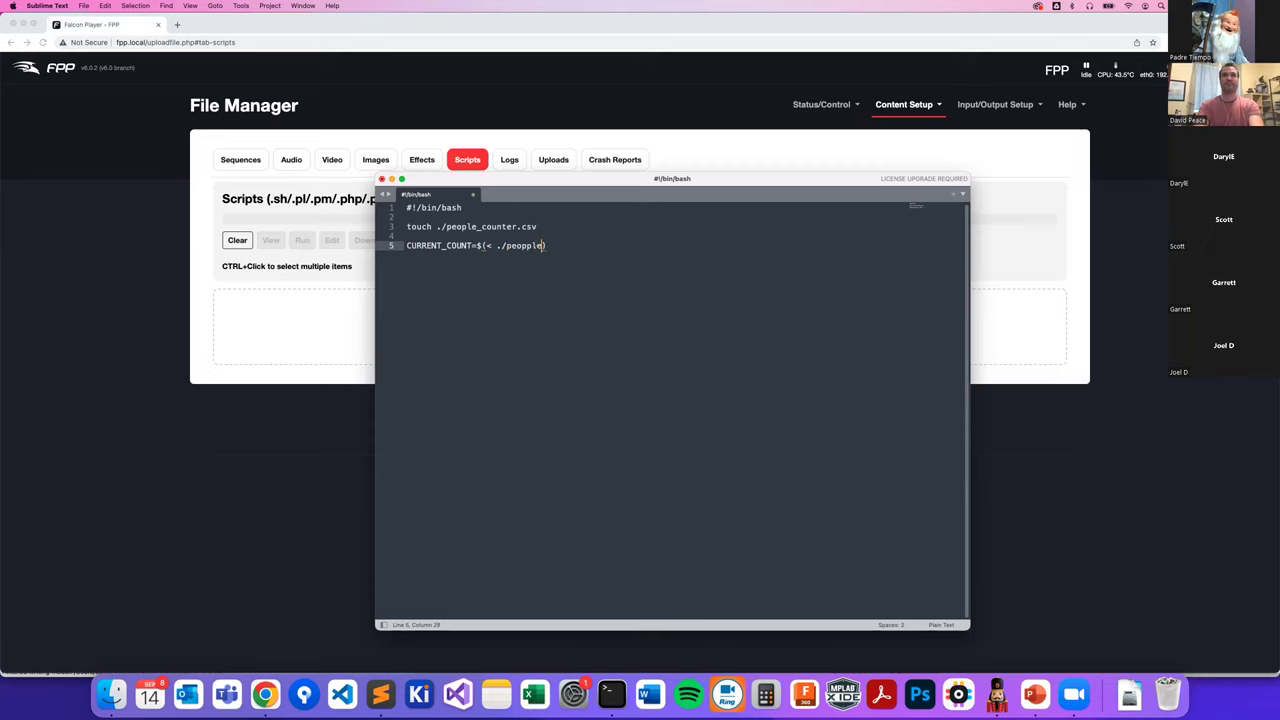
key("Up")
key("Up")
key("shift+alt+Left")
key("shift+alt+Left")
key("shift+alt+Left")
key("shift+alt+Right")
key("super+c")
key("Down")
key("Down")
key("End")
key("shift+alt+Left")
key("BackSpace")
key("super+v")
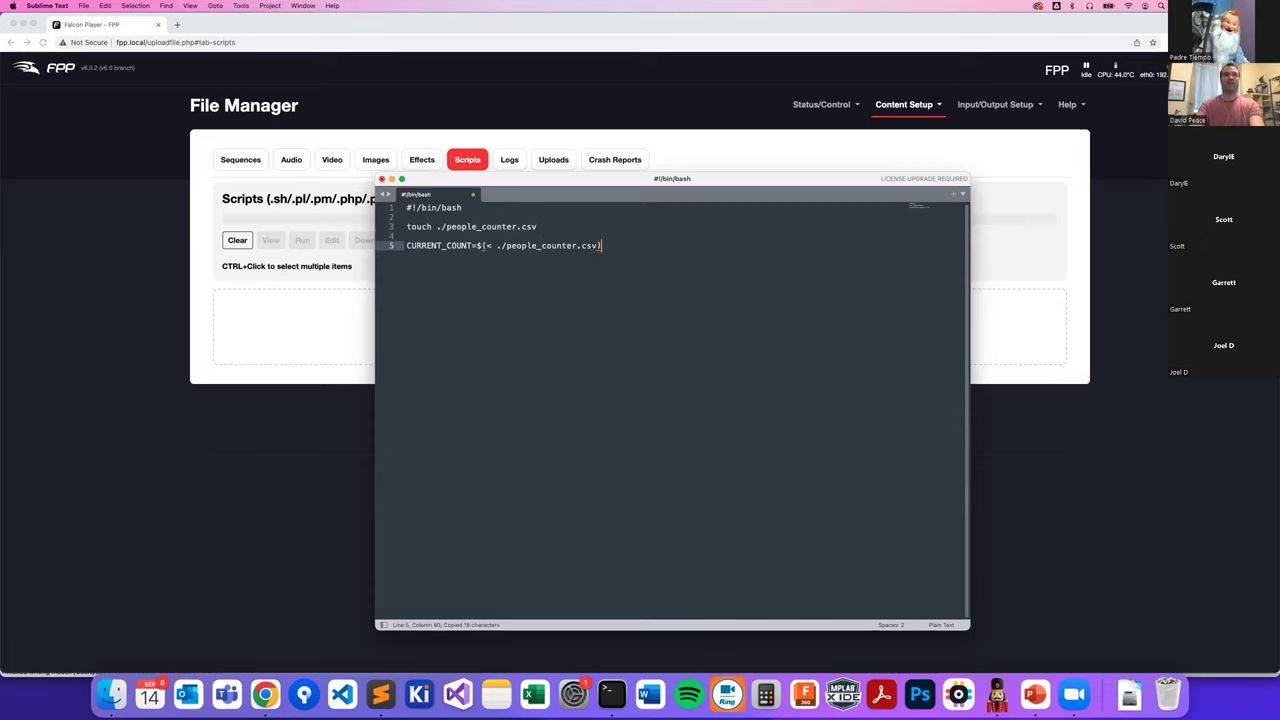
- Add the line NEW_COUNT=$(($CURRENT_COUNT + 1)) below the CURRENT_COUNT line
key("Return")
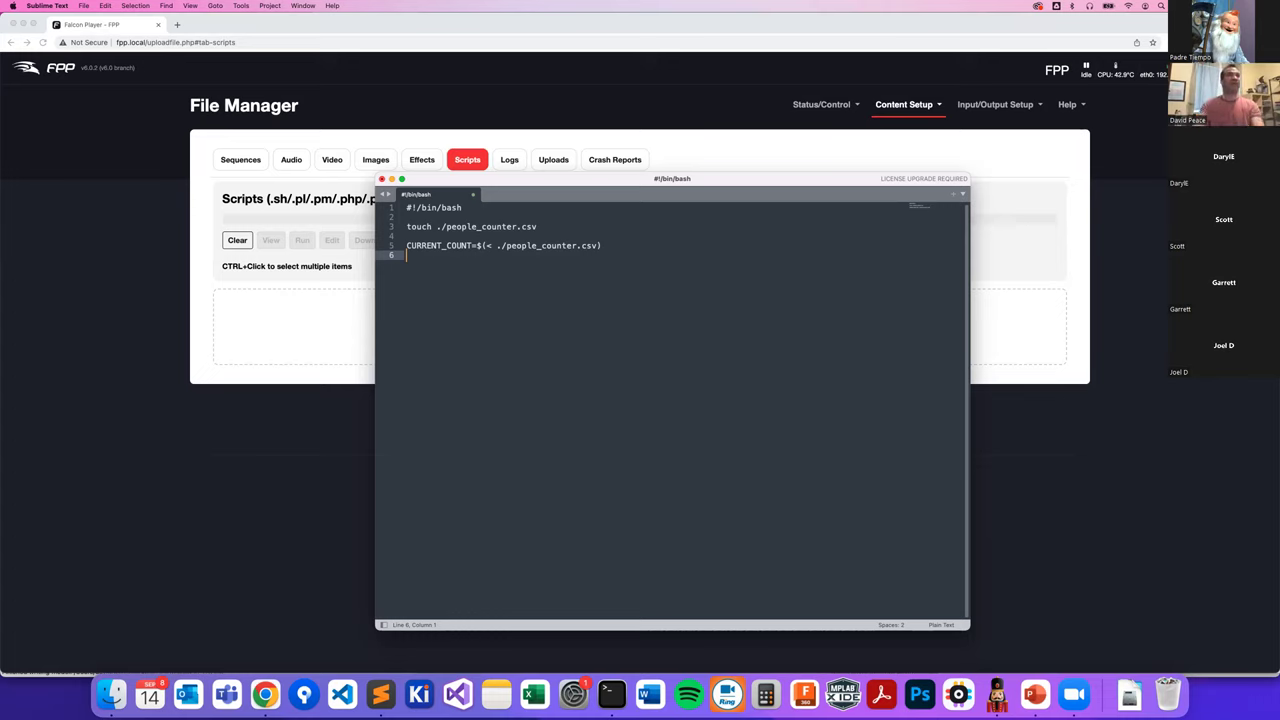
type("NEW_COUNT")
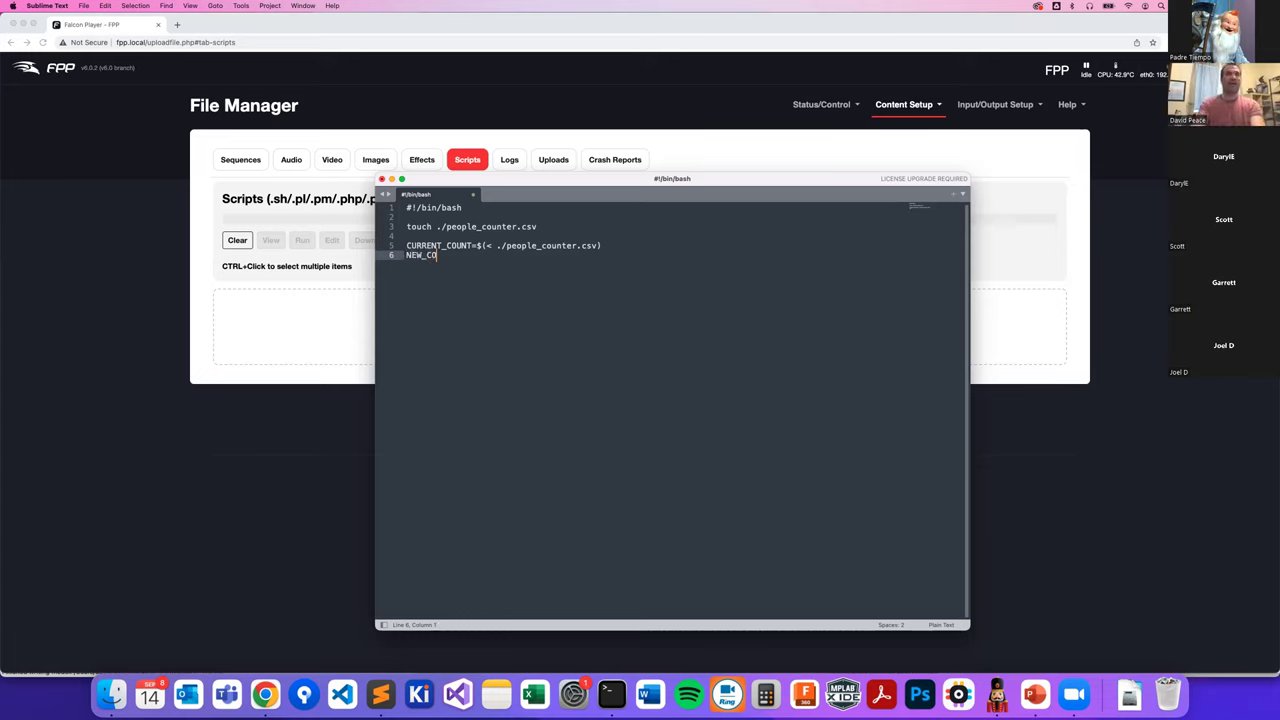
type("=$(($CUR")
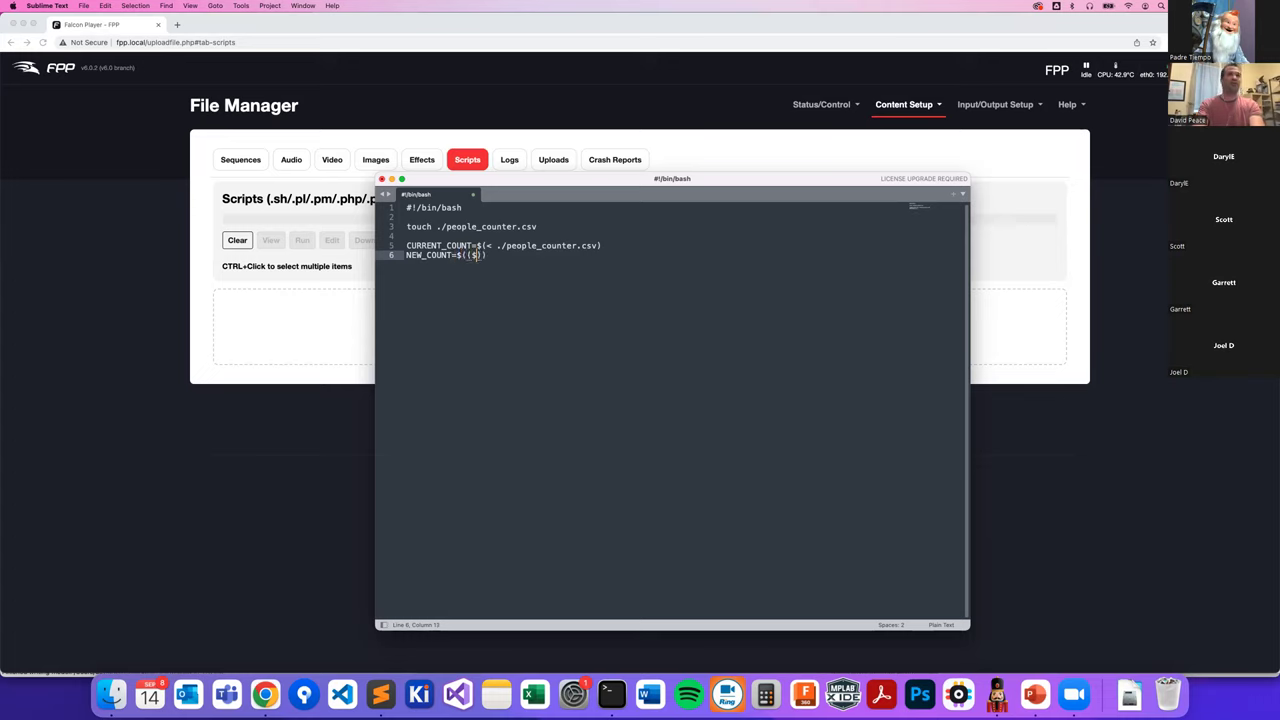
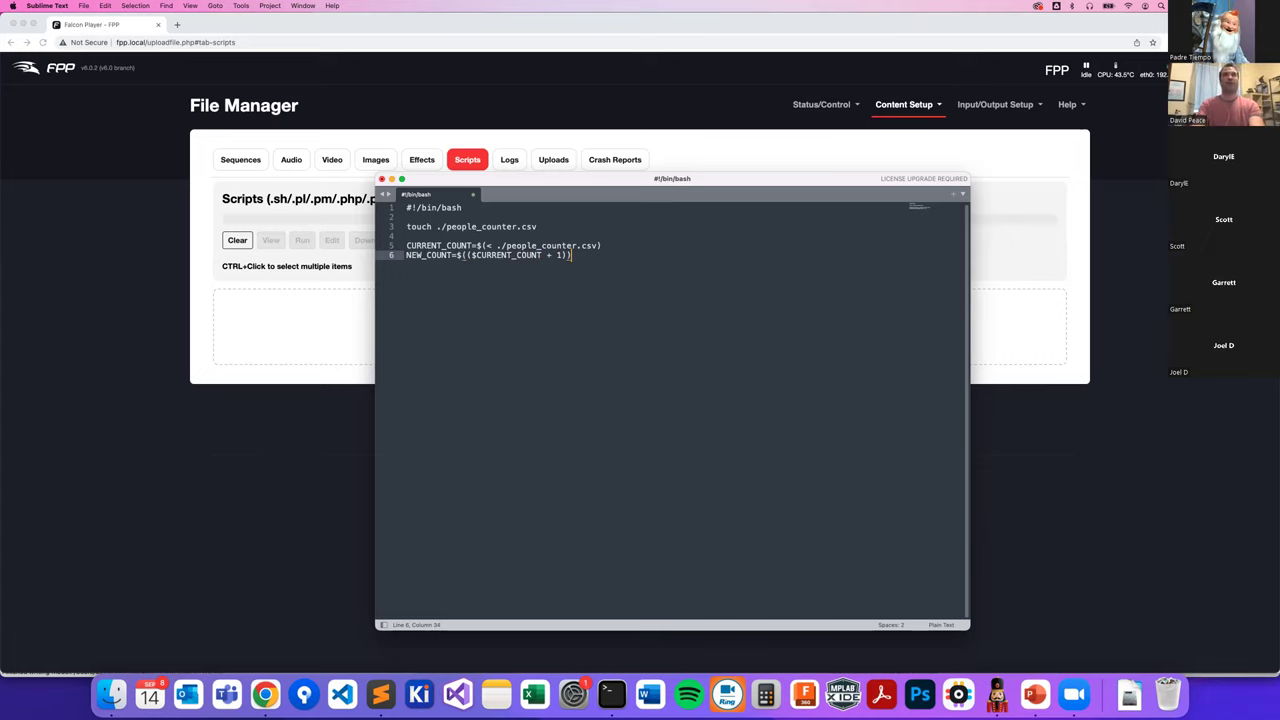
key("super+d")
key("Right")
key("Right")
key("Right")
key("Right")
key("Right")
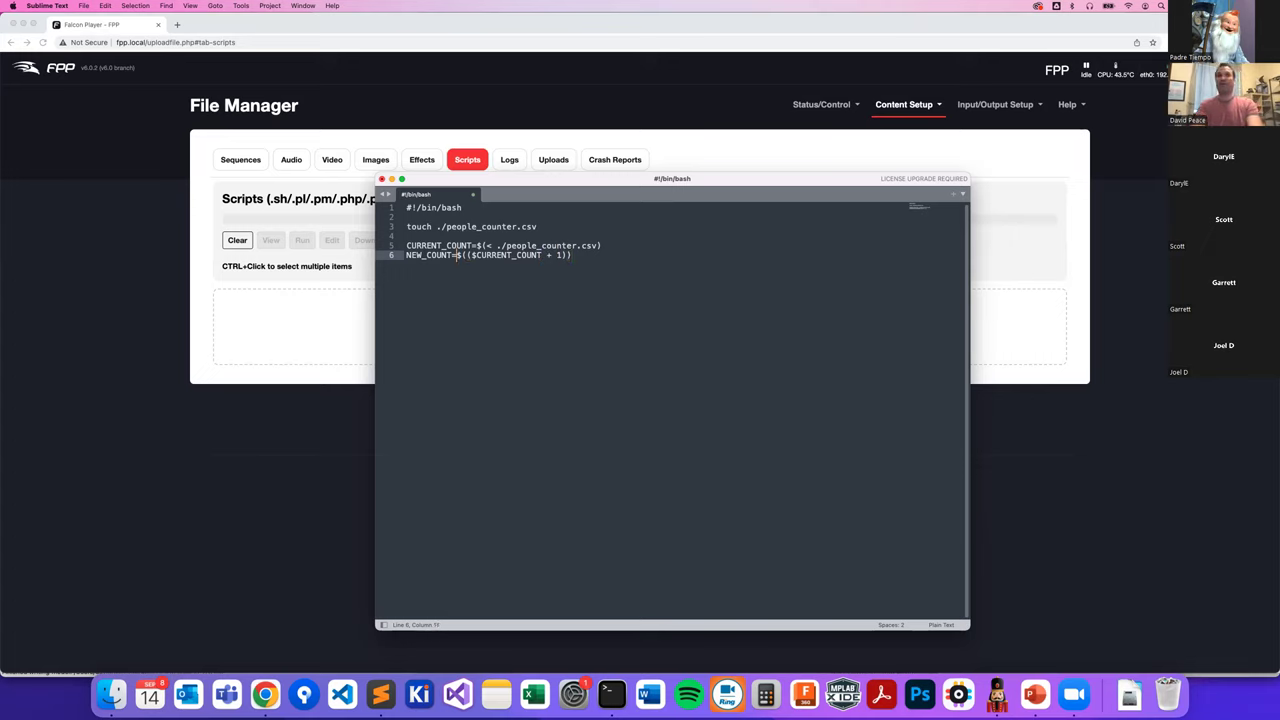
key("super+d")
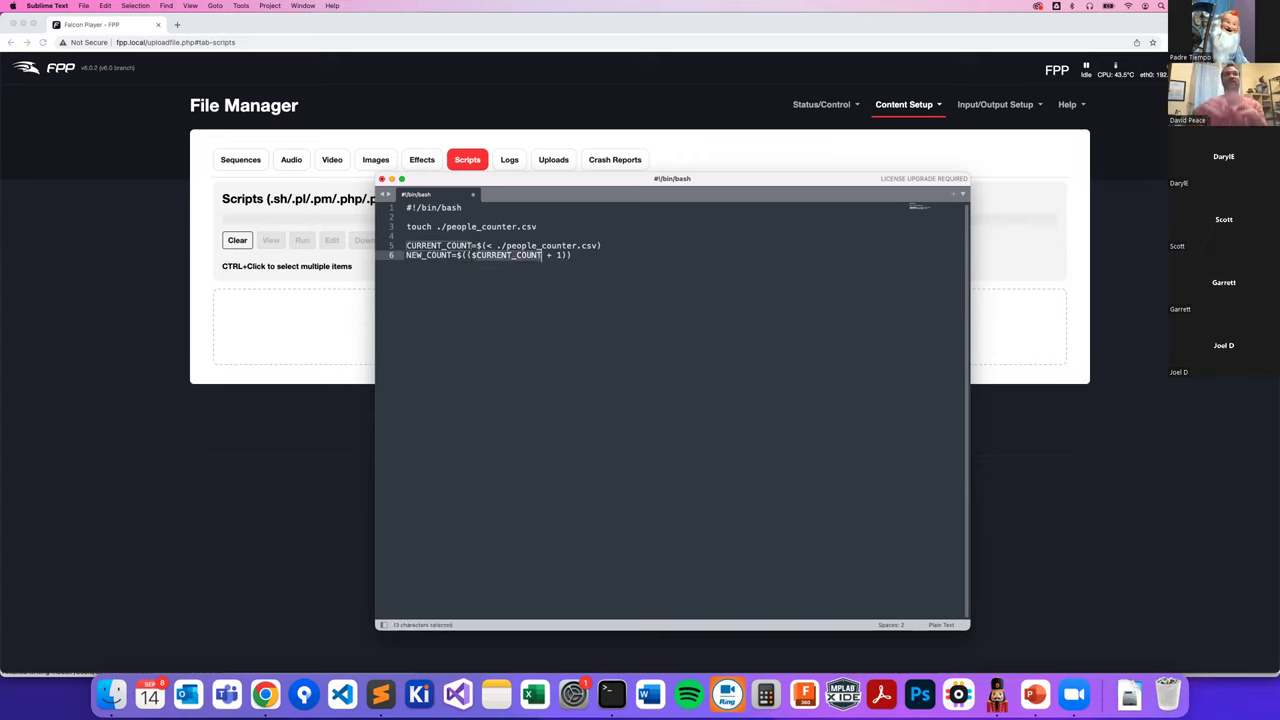
- Leave a blank line after the NEW_COUNT line and write echo $NEW_COUNT > ./ below it
left_click(572, 255)
key("Return")
key("Return")
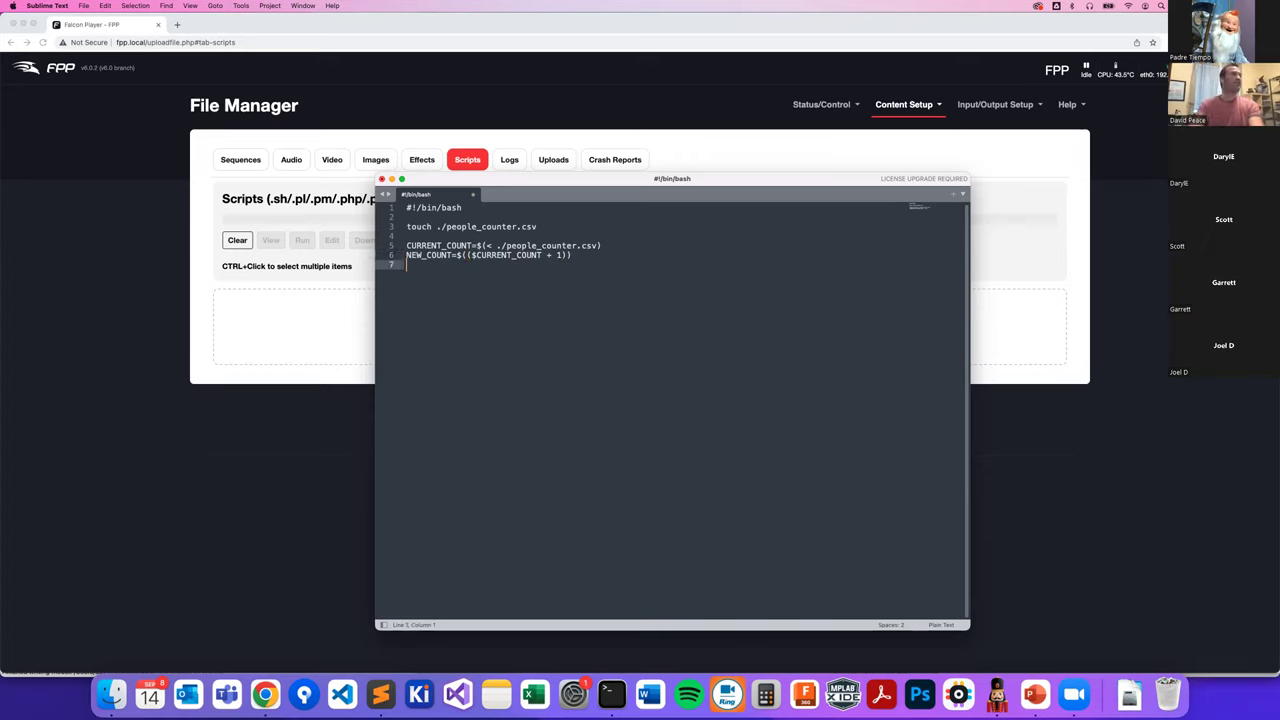
type("eco ho ")
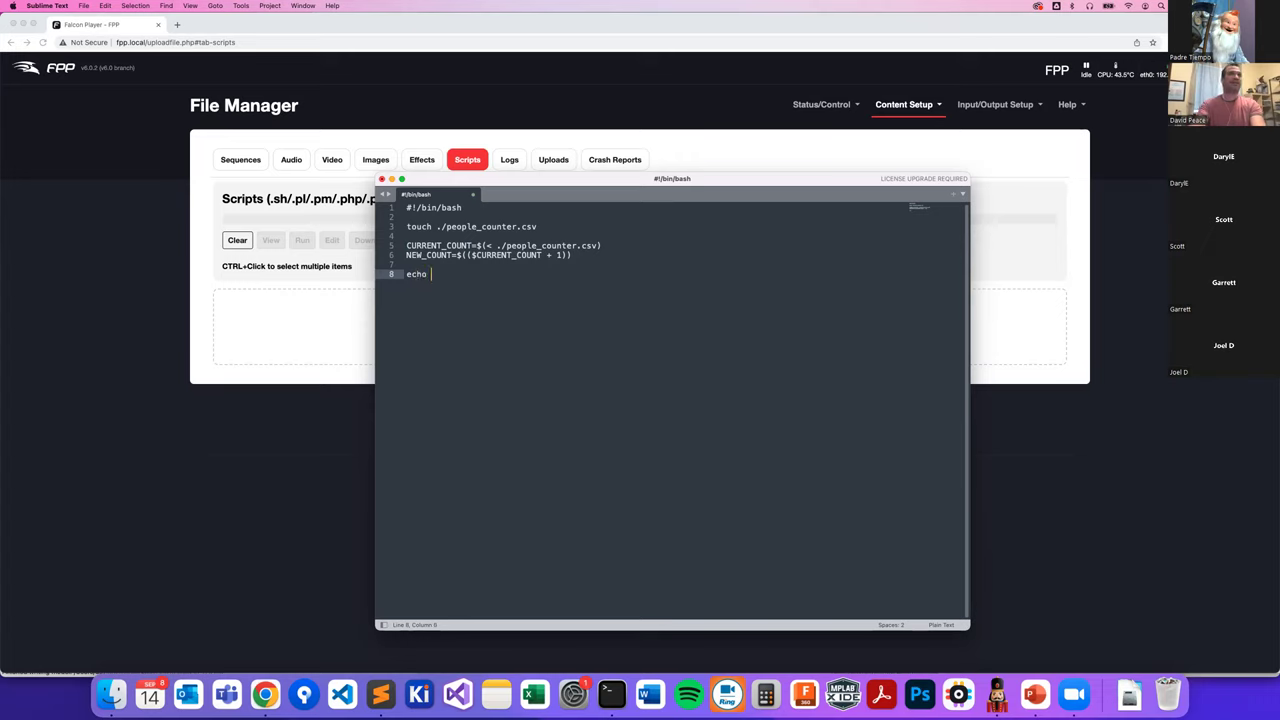
type("$NEW")
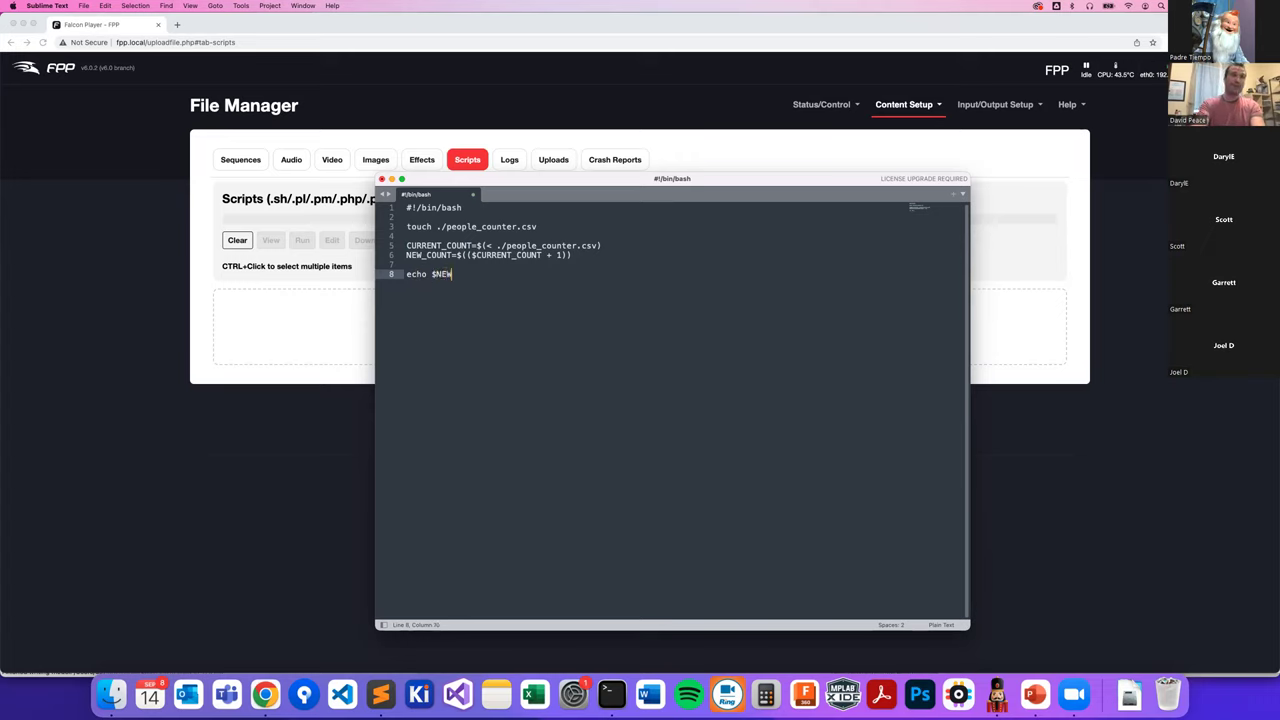
type("_")
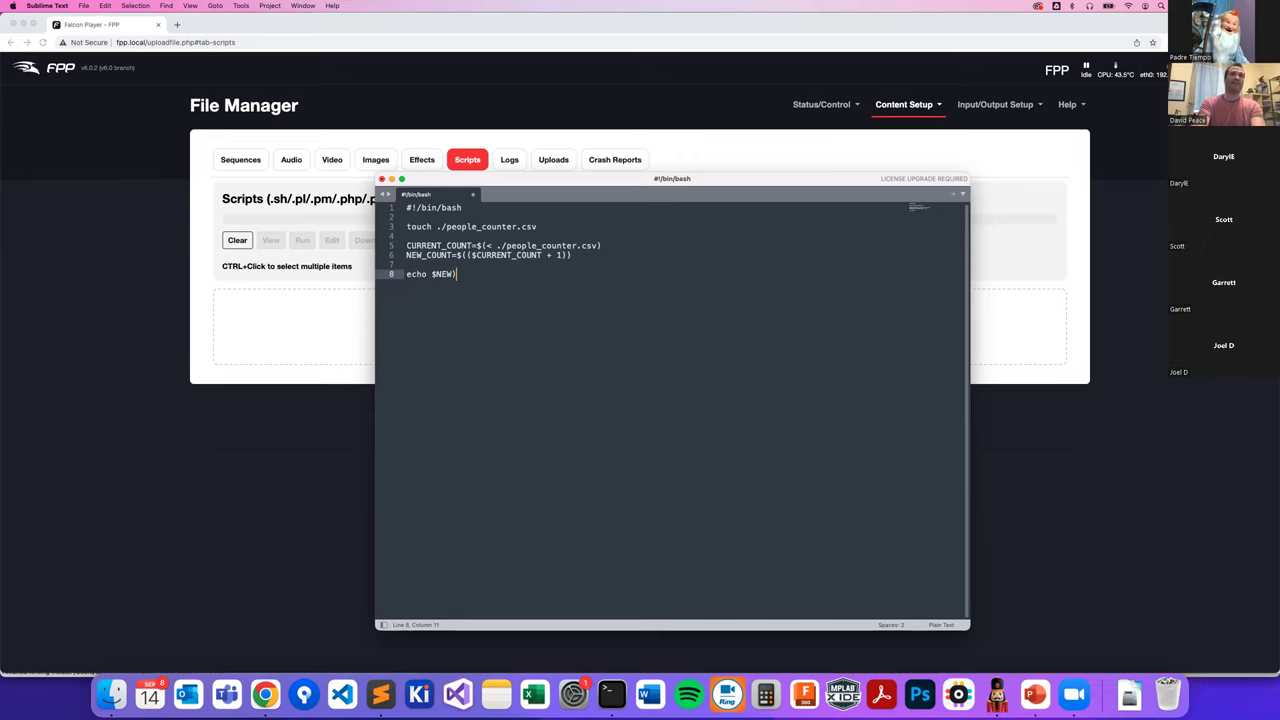
type("COUNT > ")
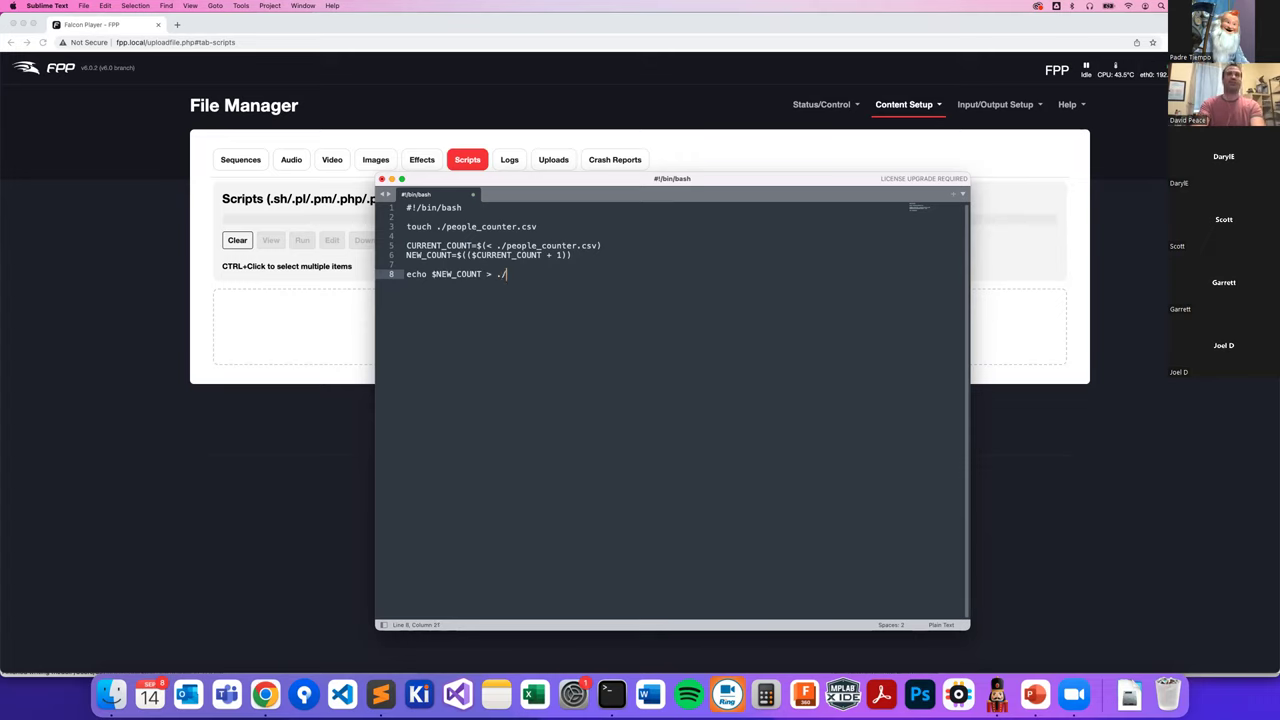
type("./")
- Complete the echo line's path by copying people_counter.csv from the touch line
key("Up")
key("Up")
key("Up")
key("Up")
key("Up")
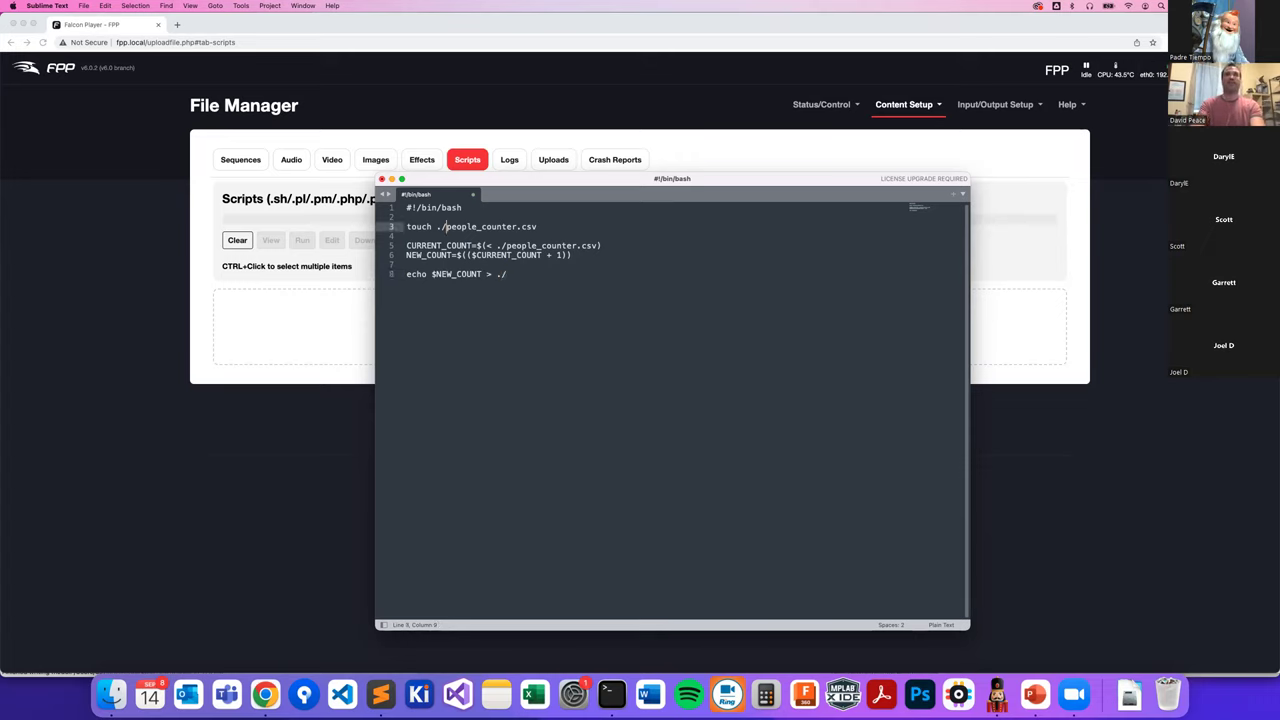
key("super+d")
key("shift+End")
key("super+c")
key("Down")
key("Down")
key("Down")
key("Down")
key("Down")
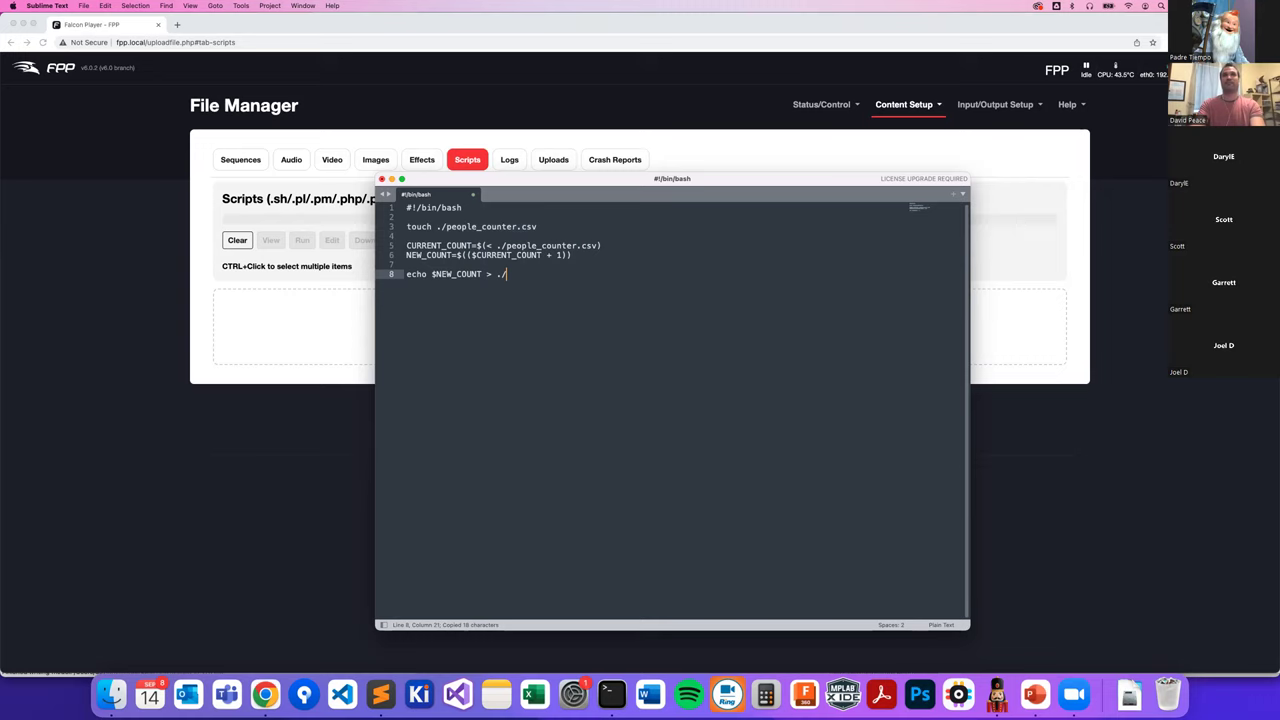
key("super+v")
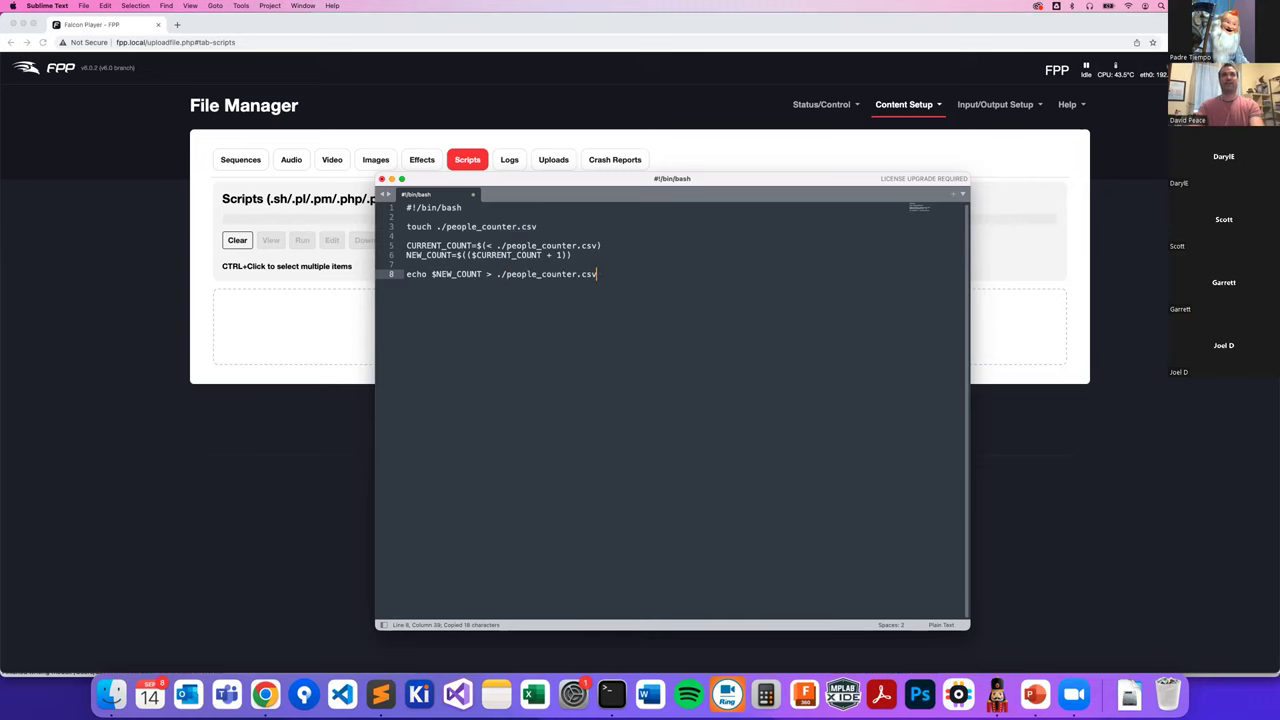
- Save the script as people_counter.sh in the gpio folder
key("super+s")
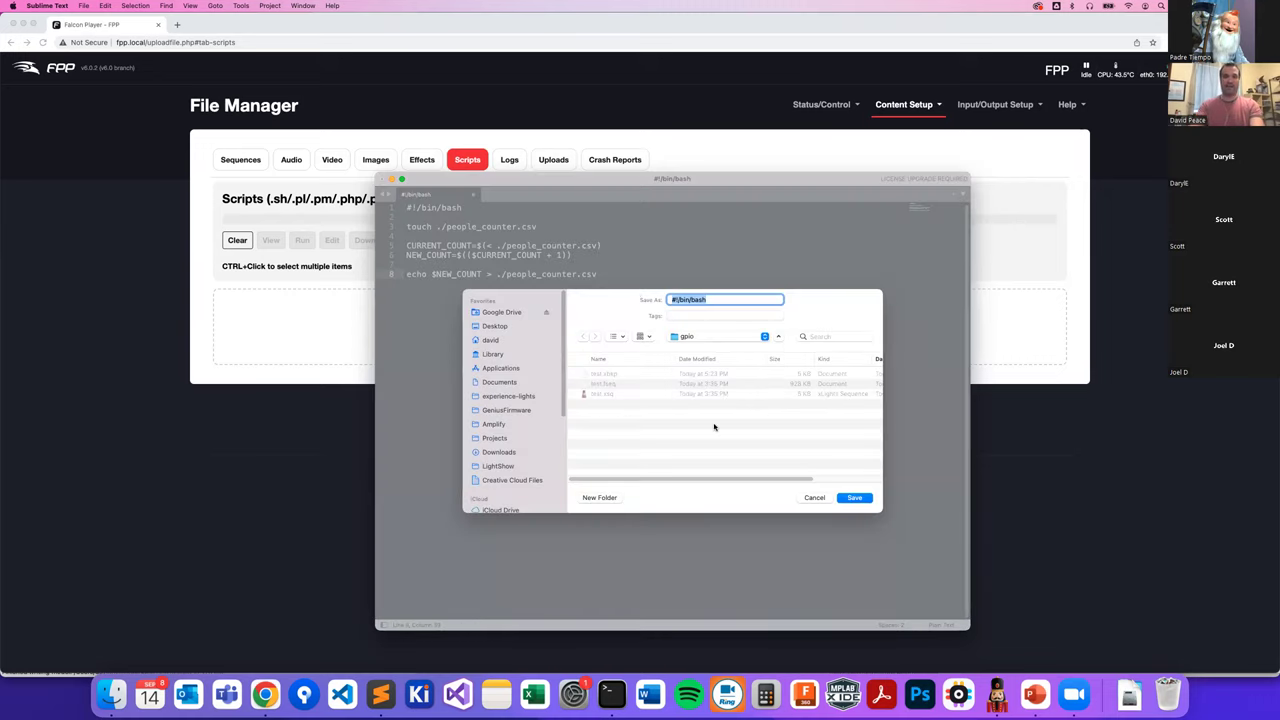
type("people_counter.")
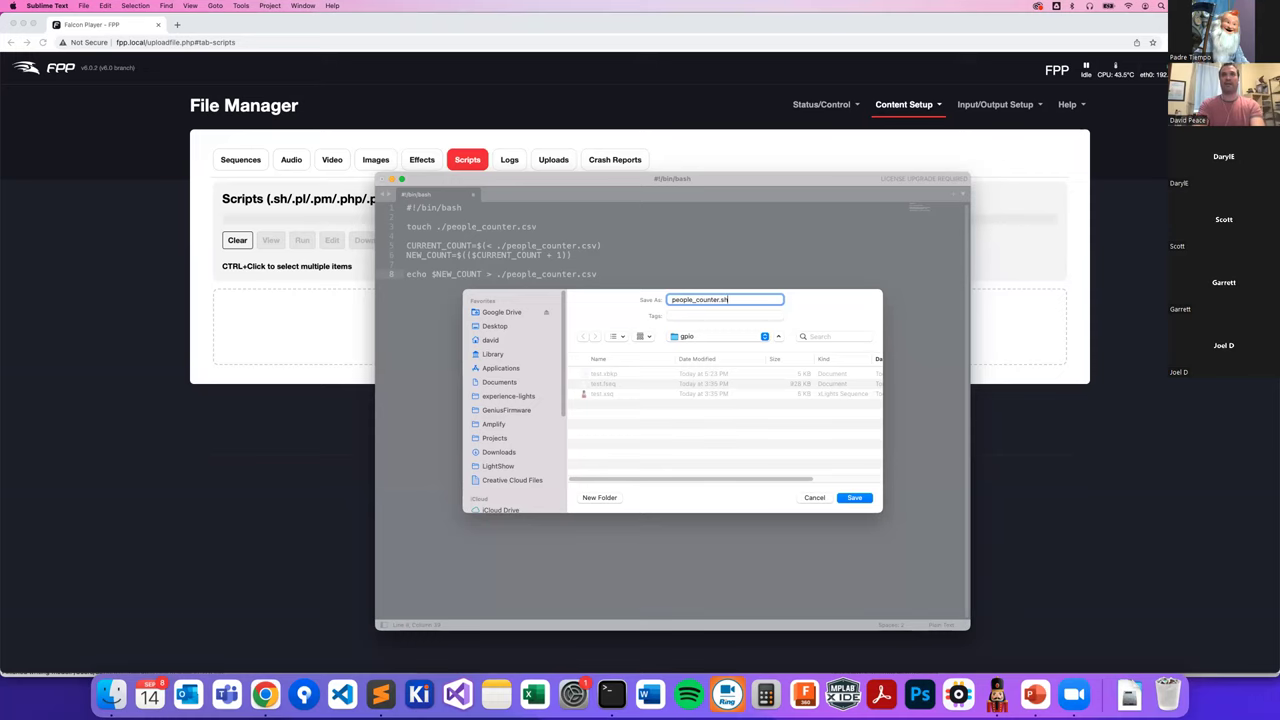
key("Return")
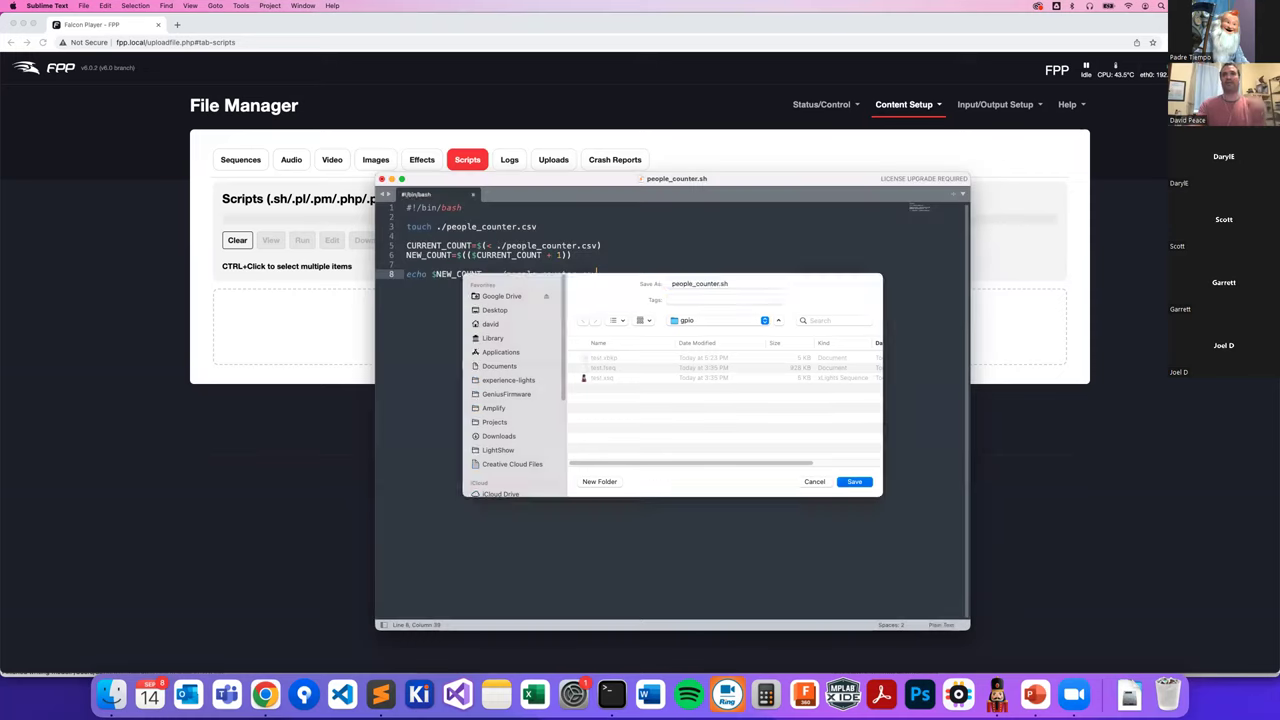
- Review the script's file creation, the CURRENT_COUNT and NEW_COUNT assignments and the echo line that writes the count
double_click(480, 226)
left_click(593, 245)
left_click_drag(595, 245, 406, 245)
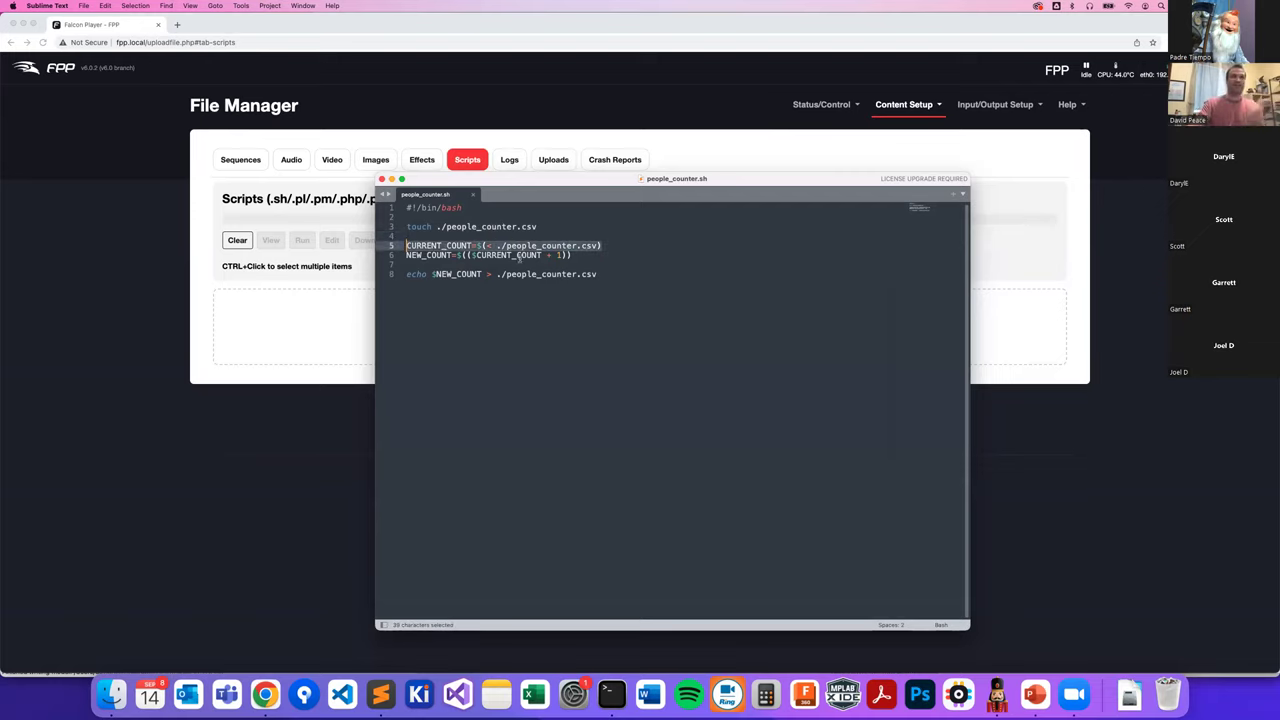
left_click(431, 255)
double_click(431, 255)
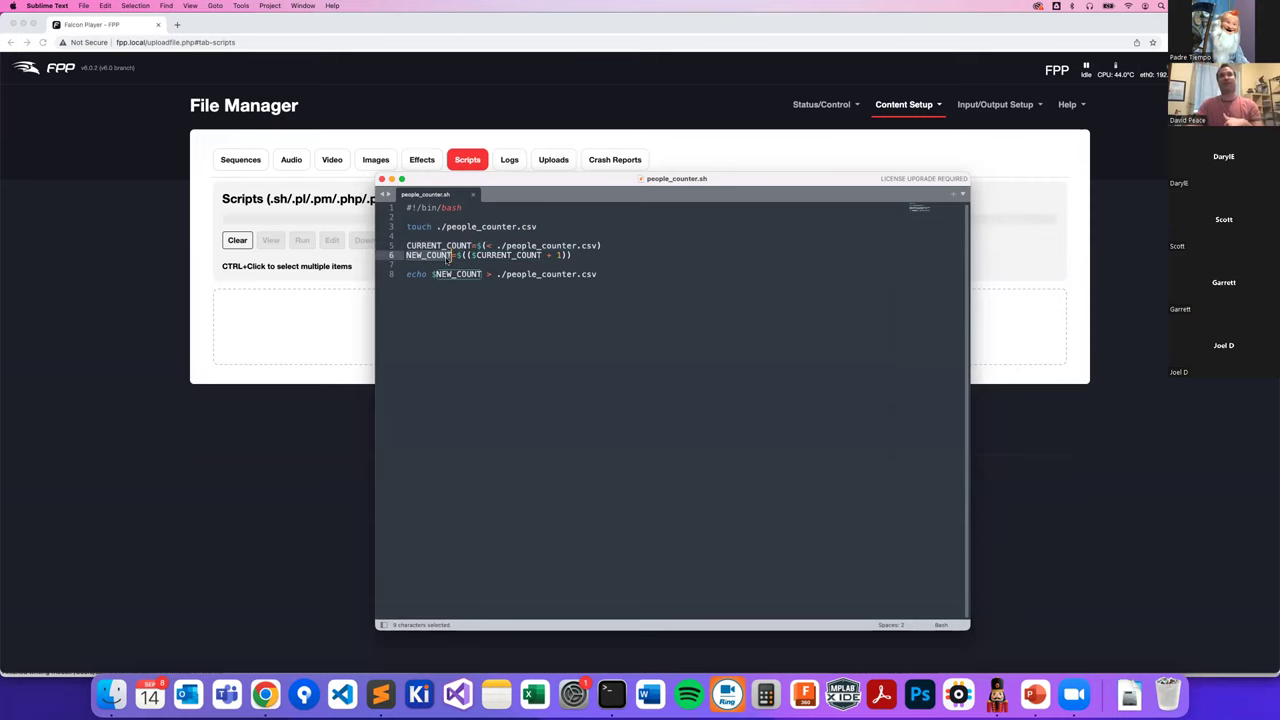
left_click(554, 256)
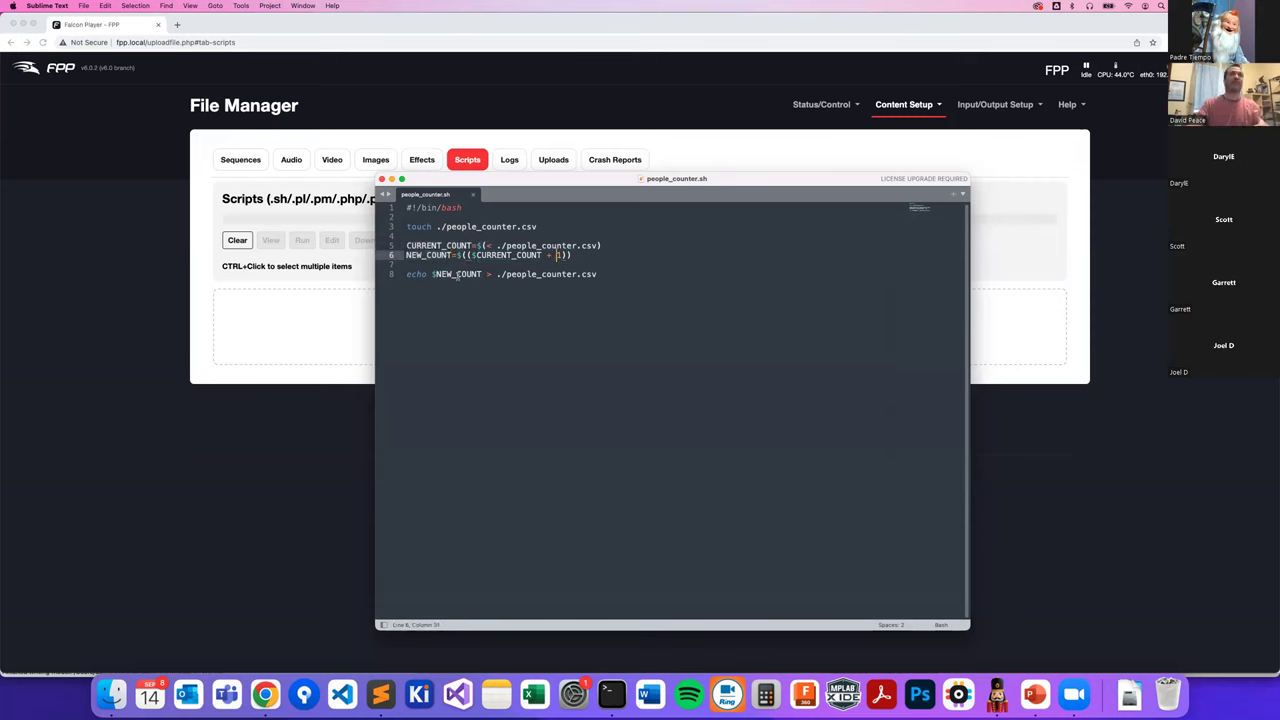
left_click_drag(440, 274, 597, 274)
left_click(597, 274)
double_click(458, 274)
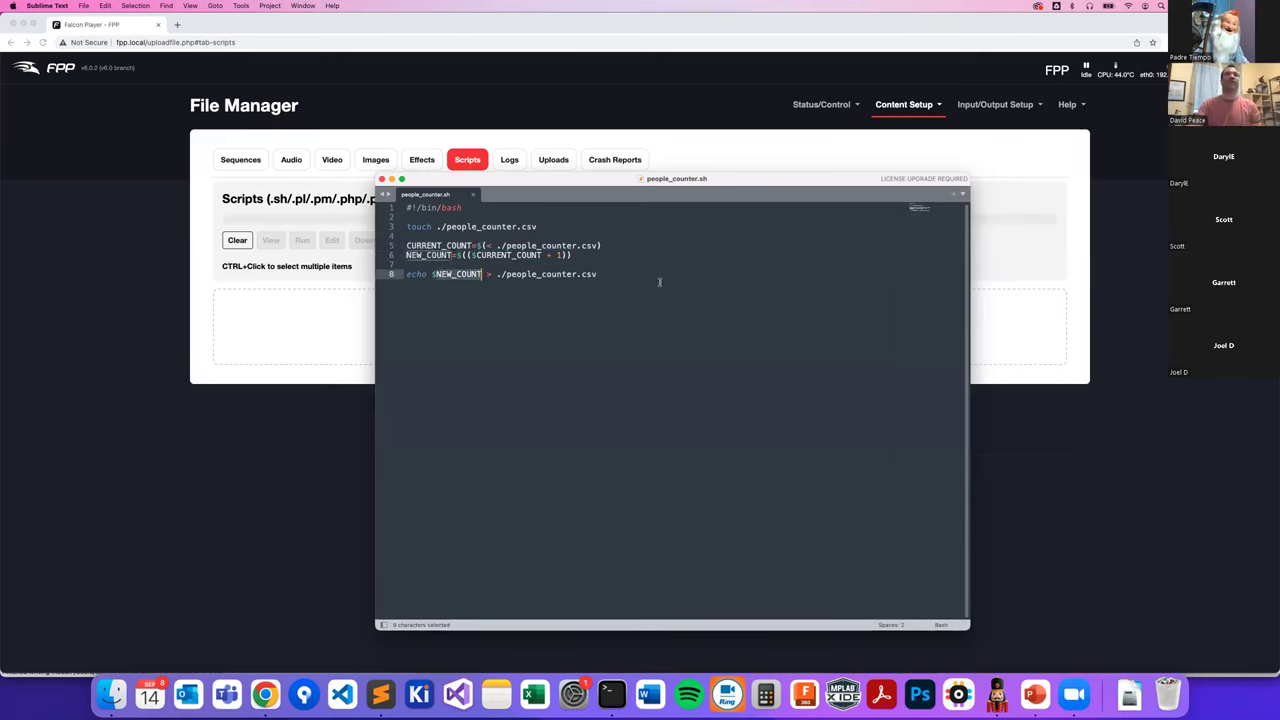
left_click(650, 279)
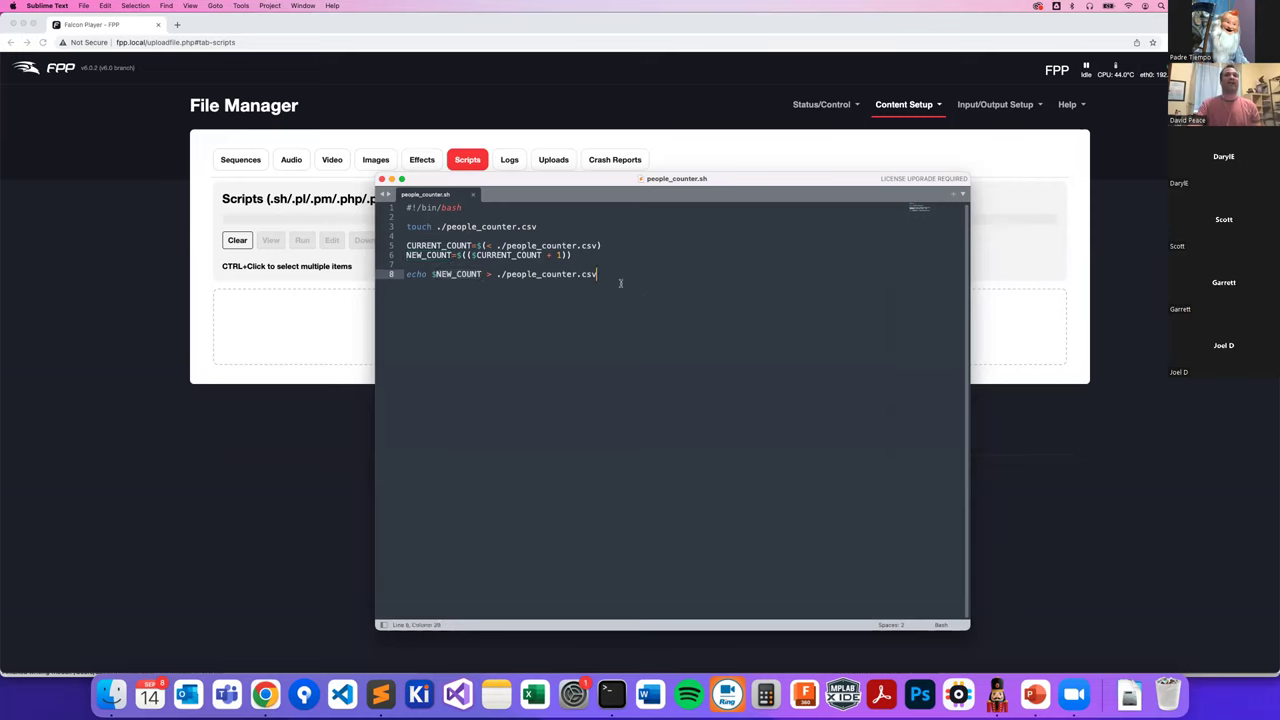
- Switch to Falcon Player's File Manager and upload people_counter.sh from the gpio folder to the scripts
left_click(268, 270)
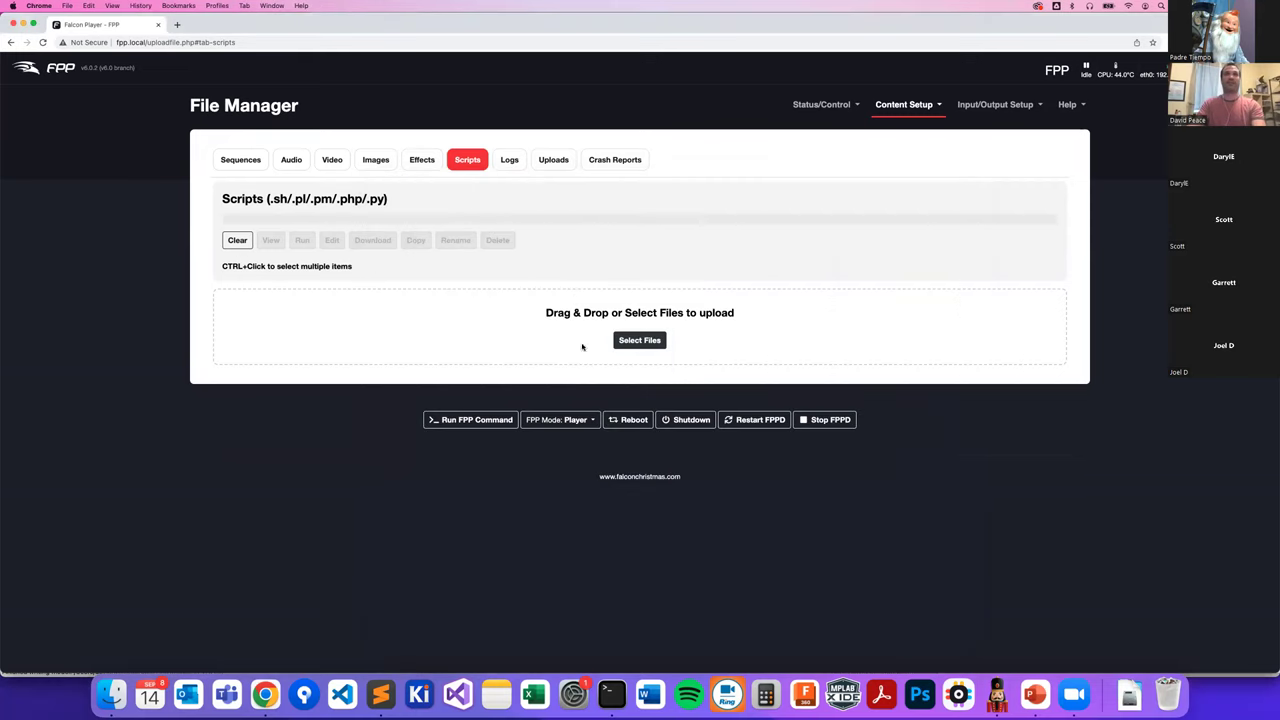
left_click(616, 339)
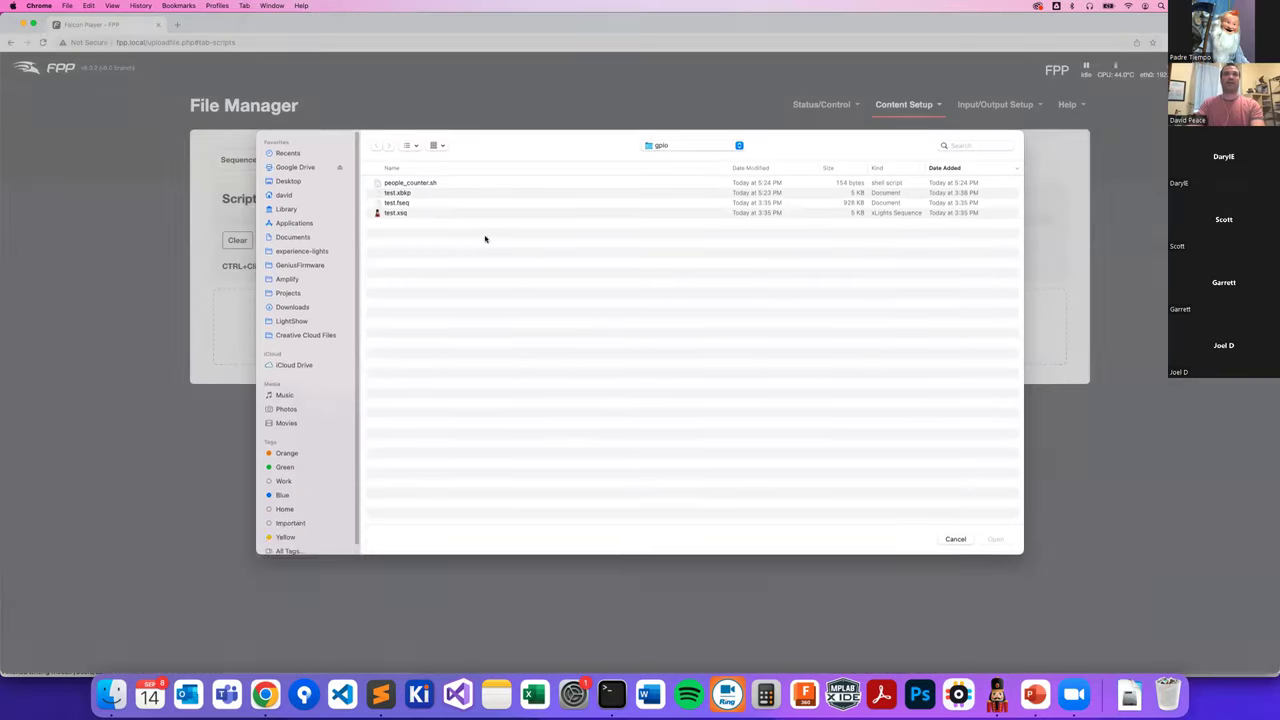
left_click(428, 184)
key("Return")
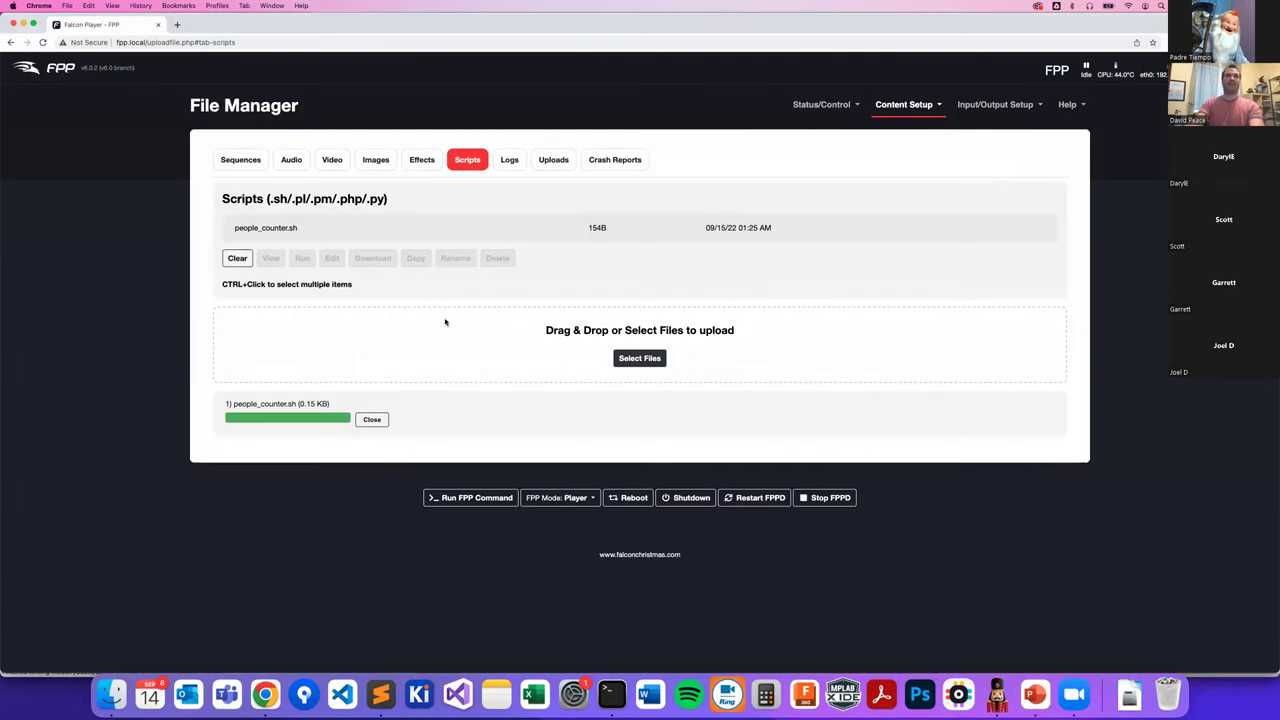
left_click(276, 220)
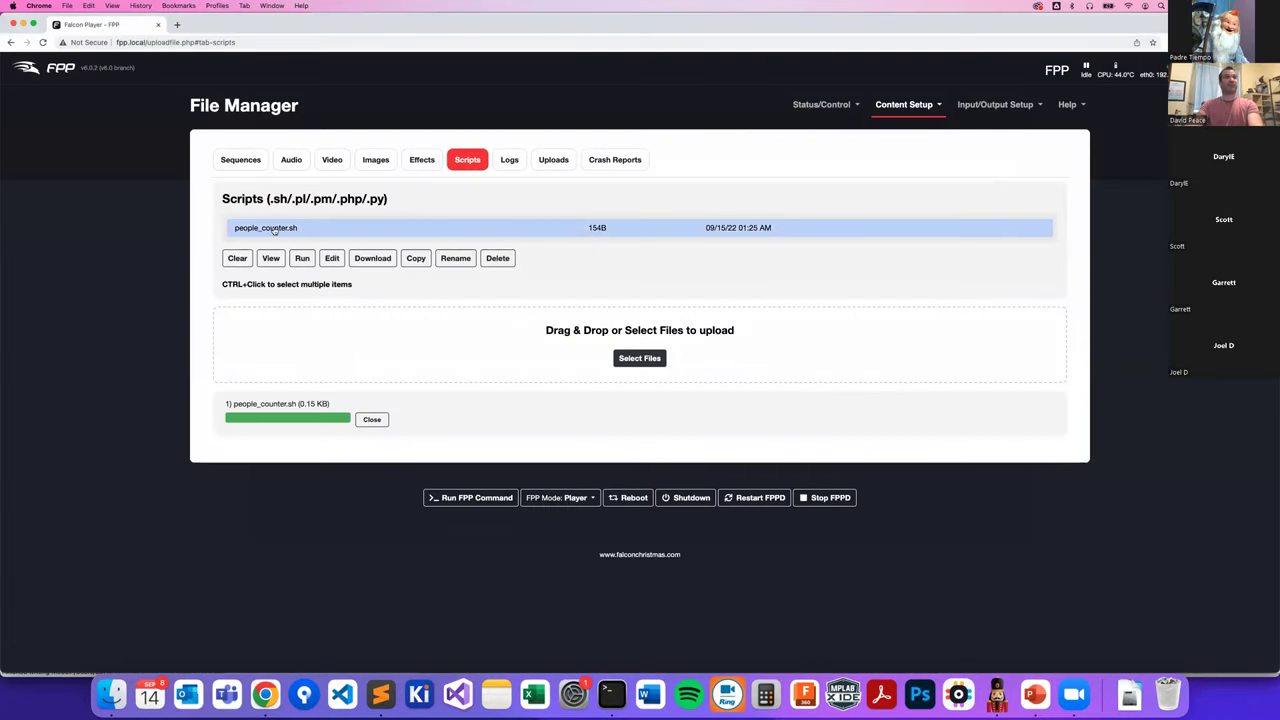
- Open the GPIO input triggers and enable pin P1-26 with its pull setting on Pull Down
mouse_move(995, 104)
left_click(990, 334)
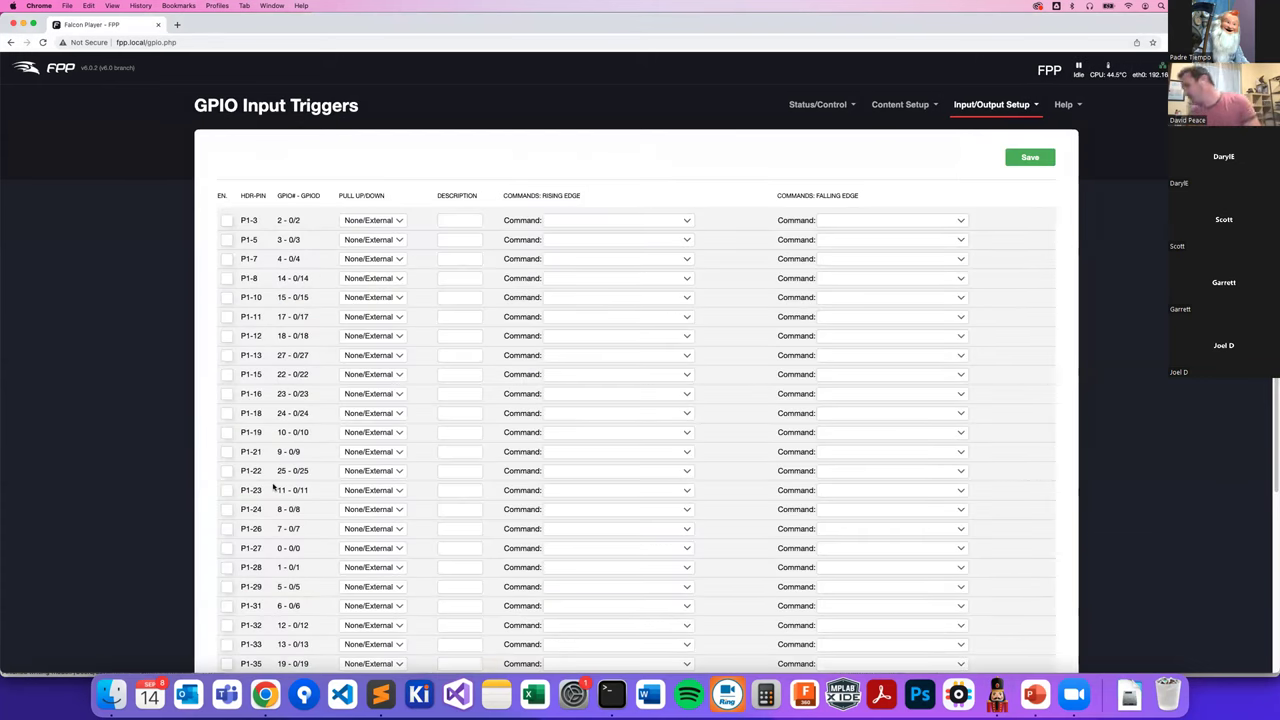
left_click(227, 528)
scroll(405, 521, "down", 1)
left_click(400, 512)
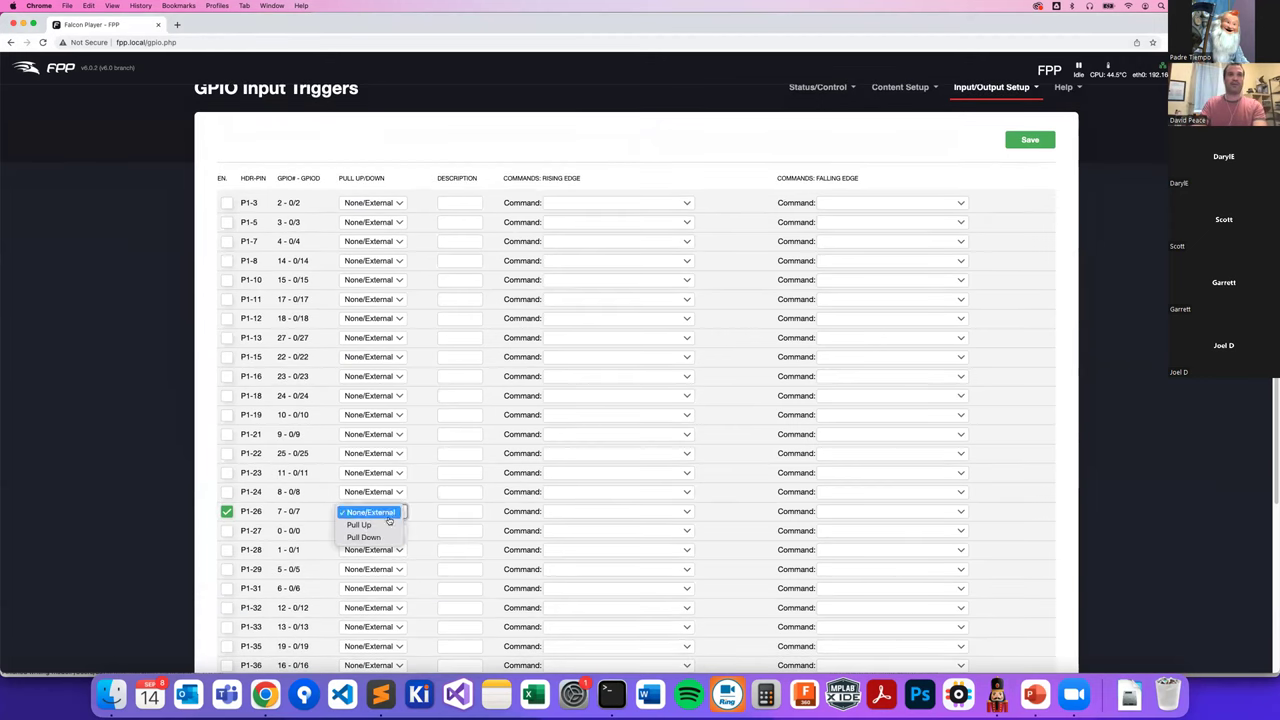
left_click(370, 540)
- Set P1-26's rising edge command to Run Script with people_counter.sh and save the GPIO input triggers
left_click(570, 514)
scroll(575, 512, "down", 10)
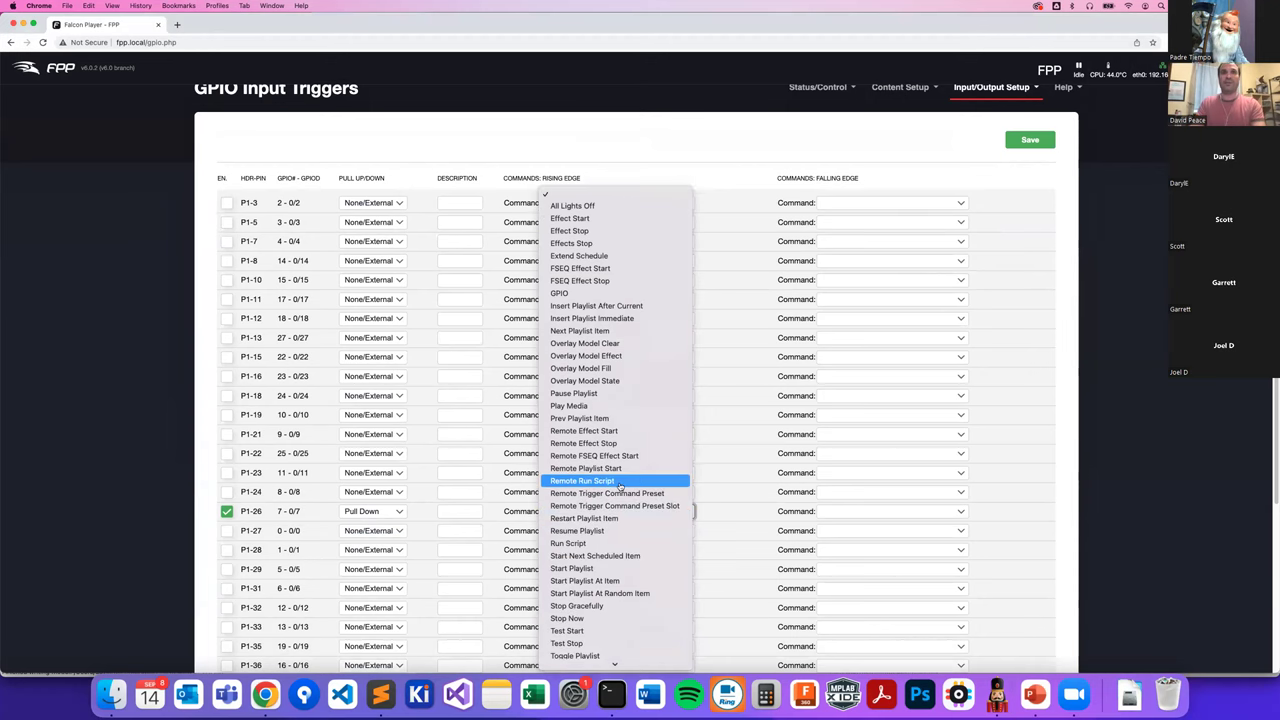
left_click(592, 543)
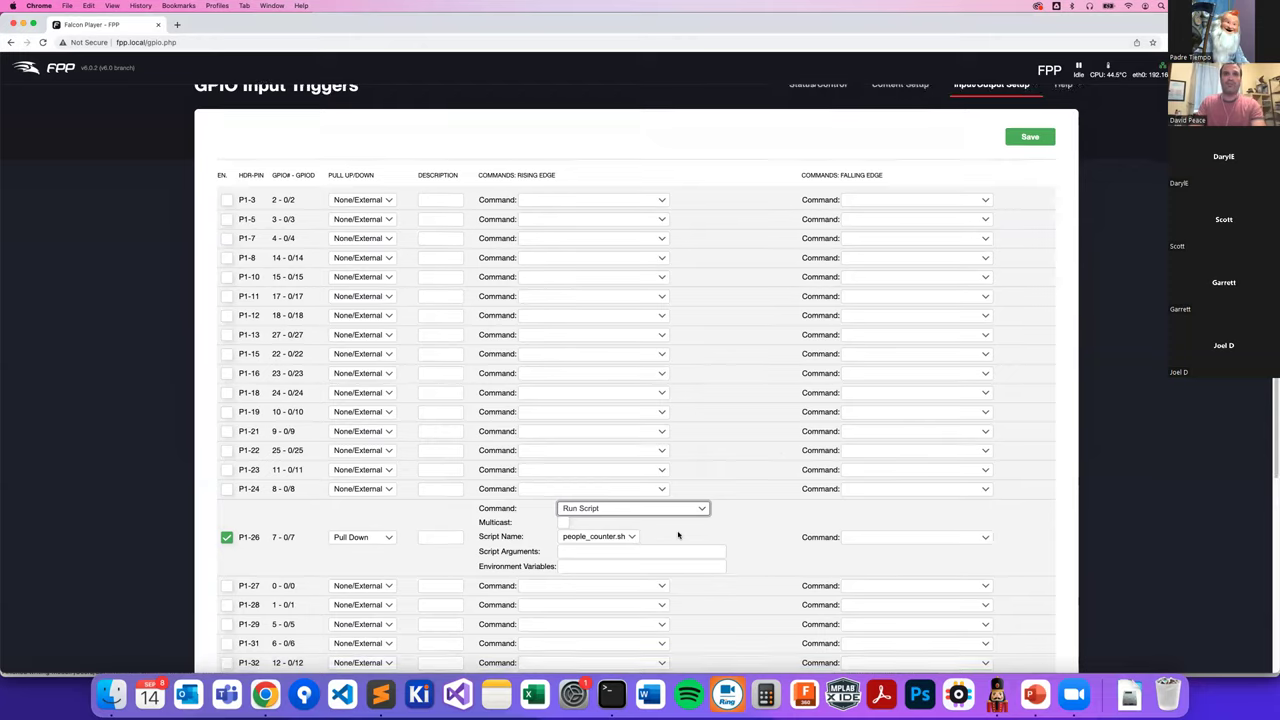
scroll(600, 530, "down", 1)
scroll(926, 240, "up", 2)
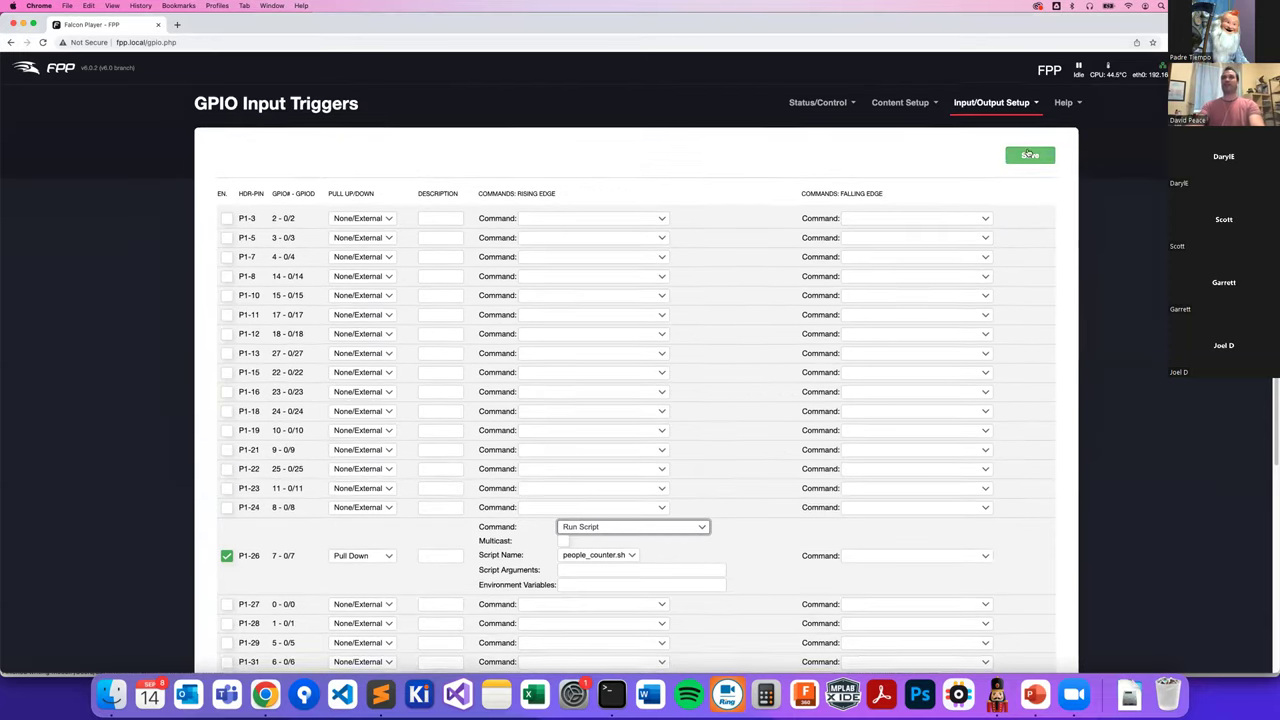
left_click(1028, 158)
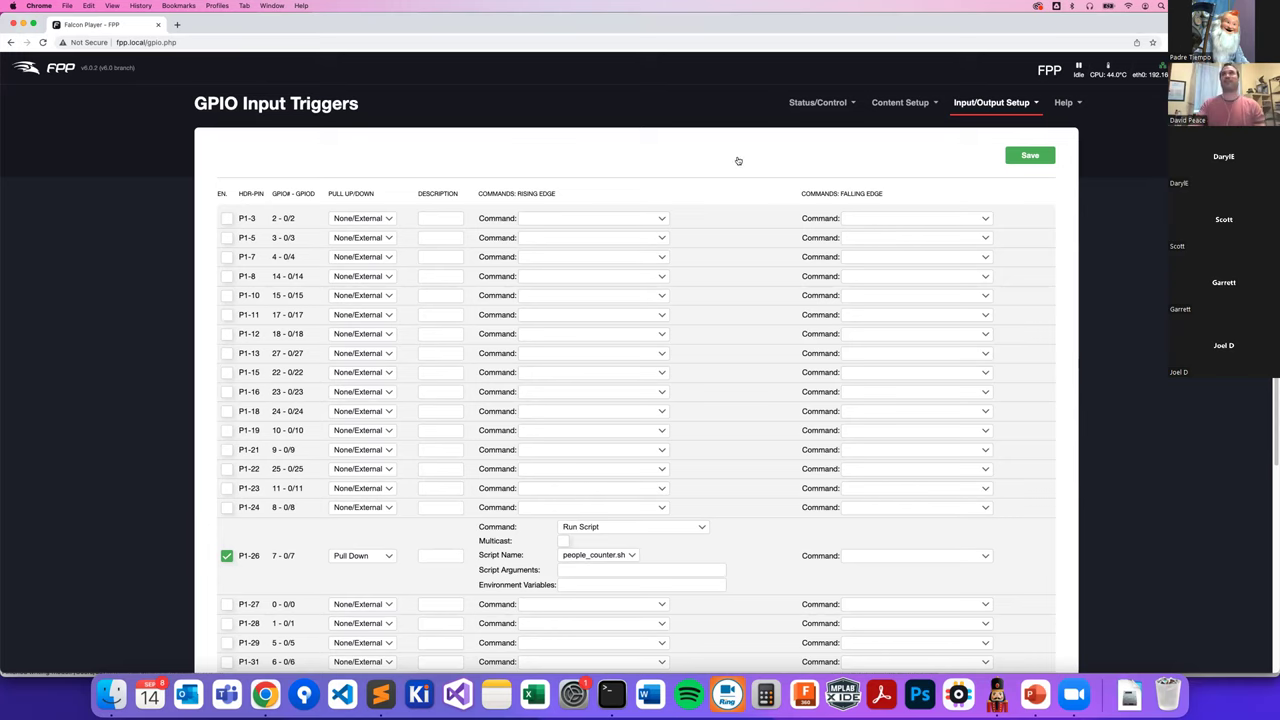
- View people_counter.csv among the File Manager's scripts twice to check the recorded button-press count
mouse_move(900, 102)
left_click(880, 126)
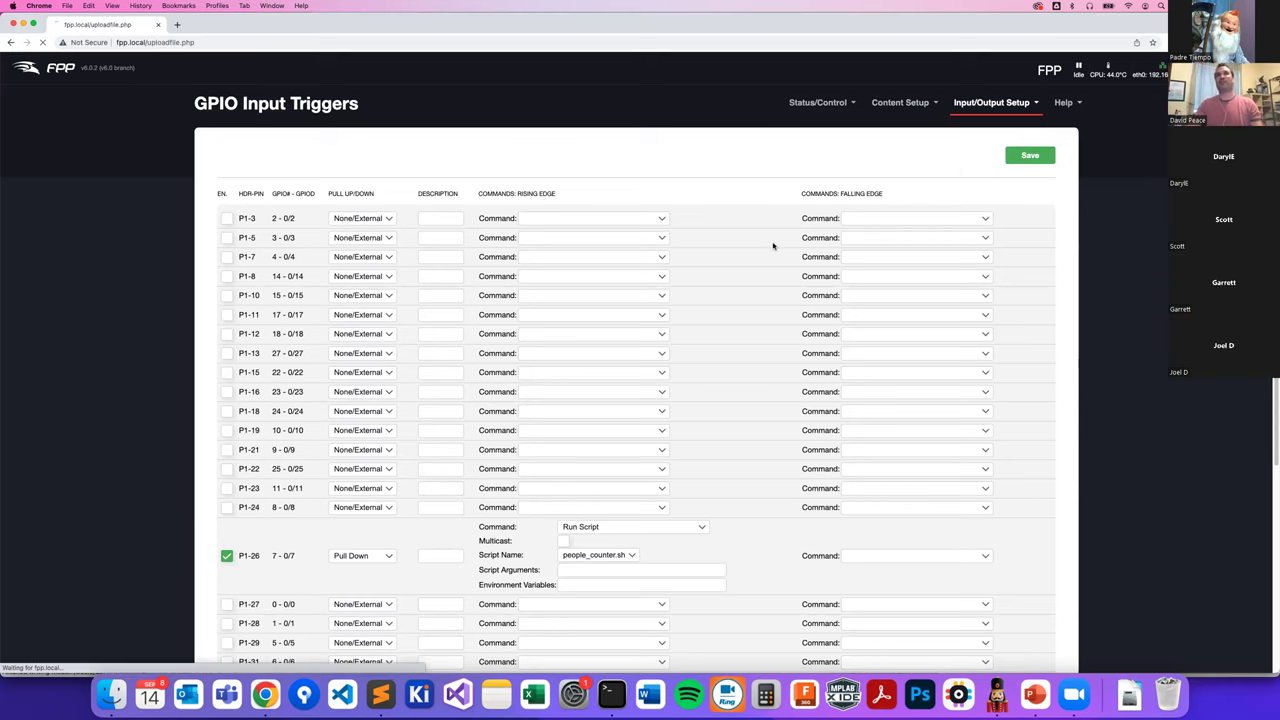
left_click(467, 160)
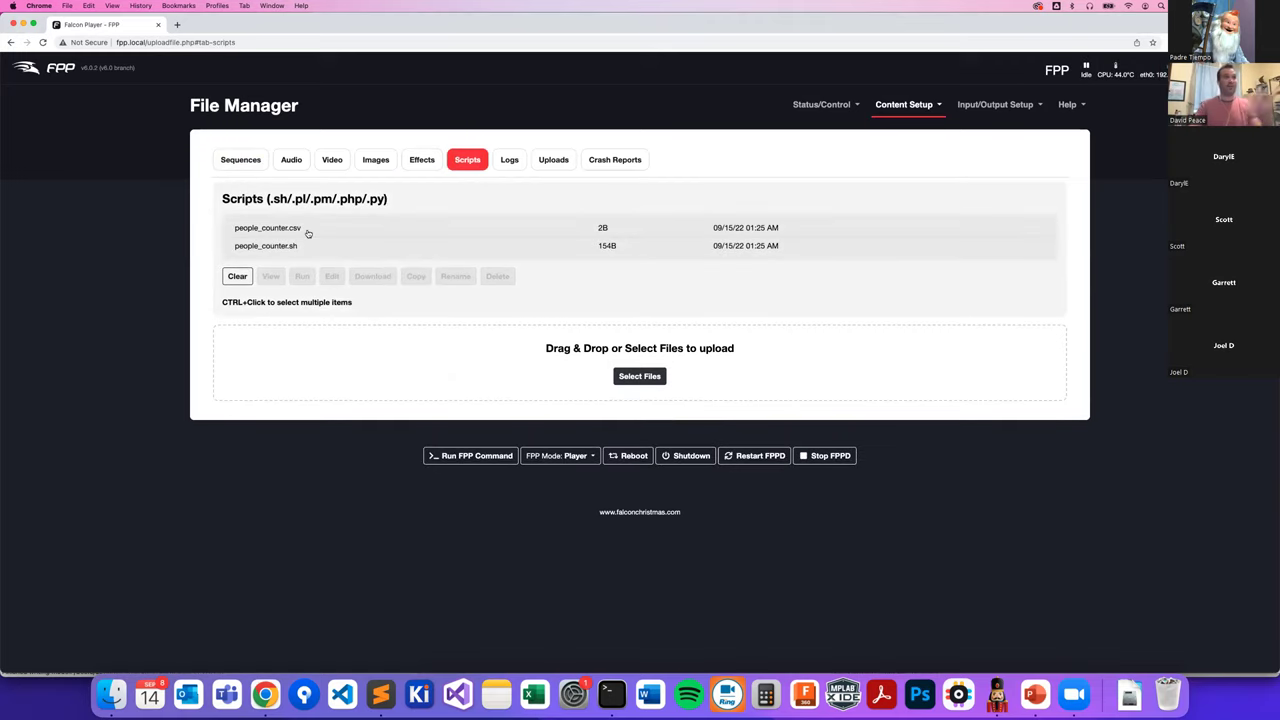
left_click(309, 231)
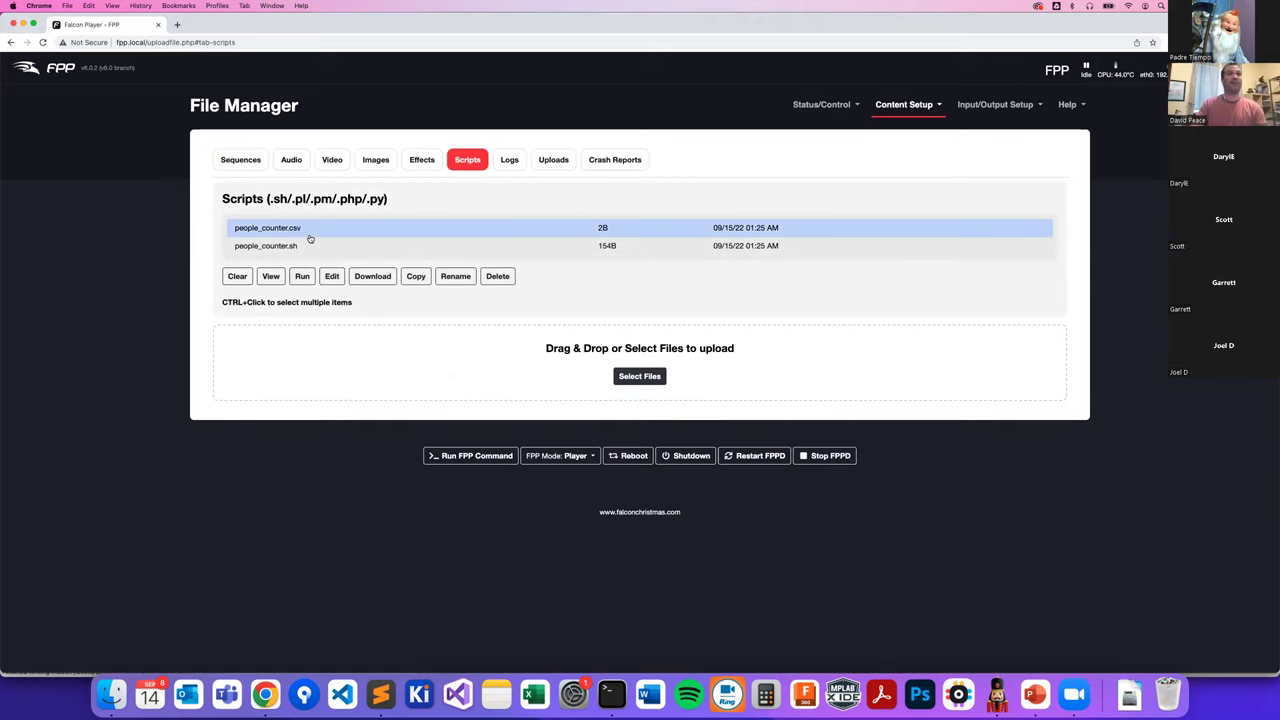
left_click(271, 277)
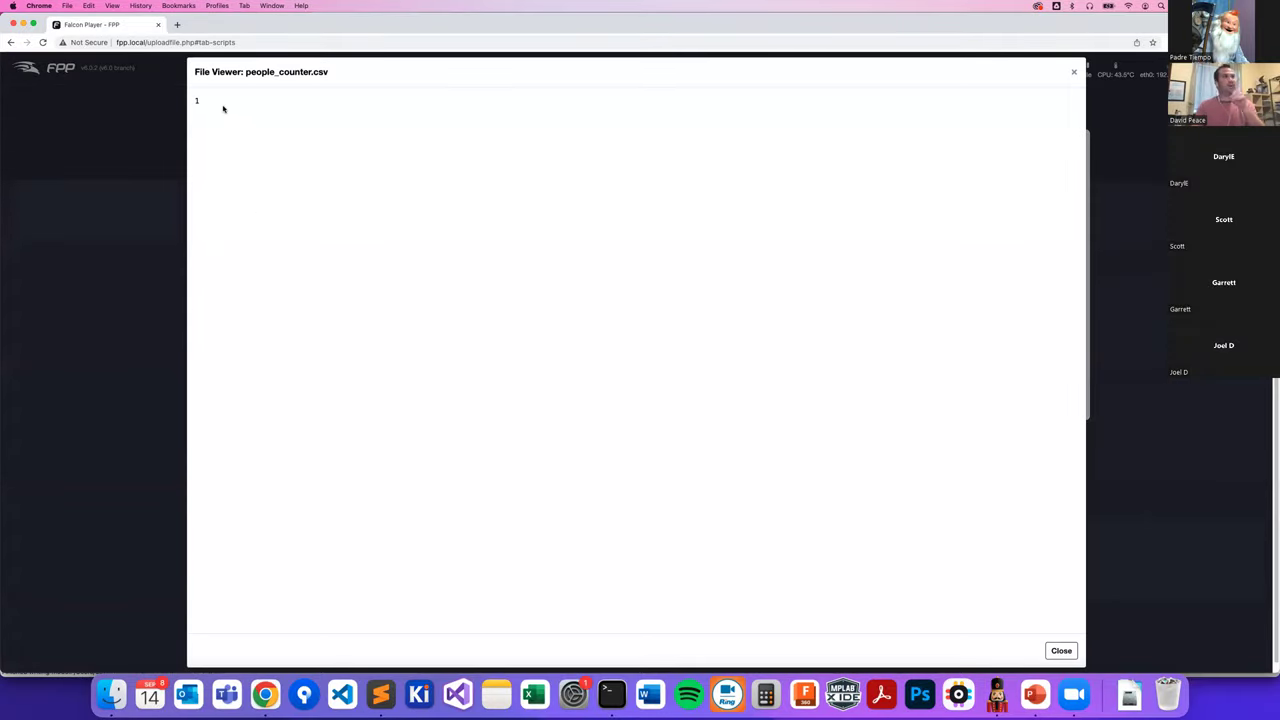
left_click(1058, 650)
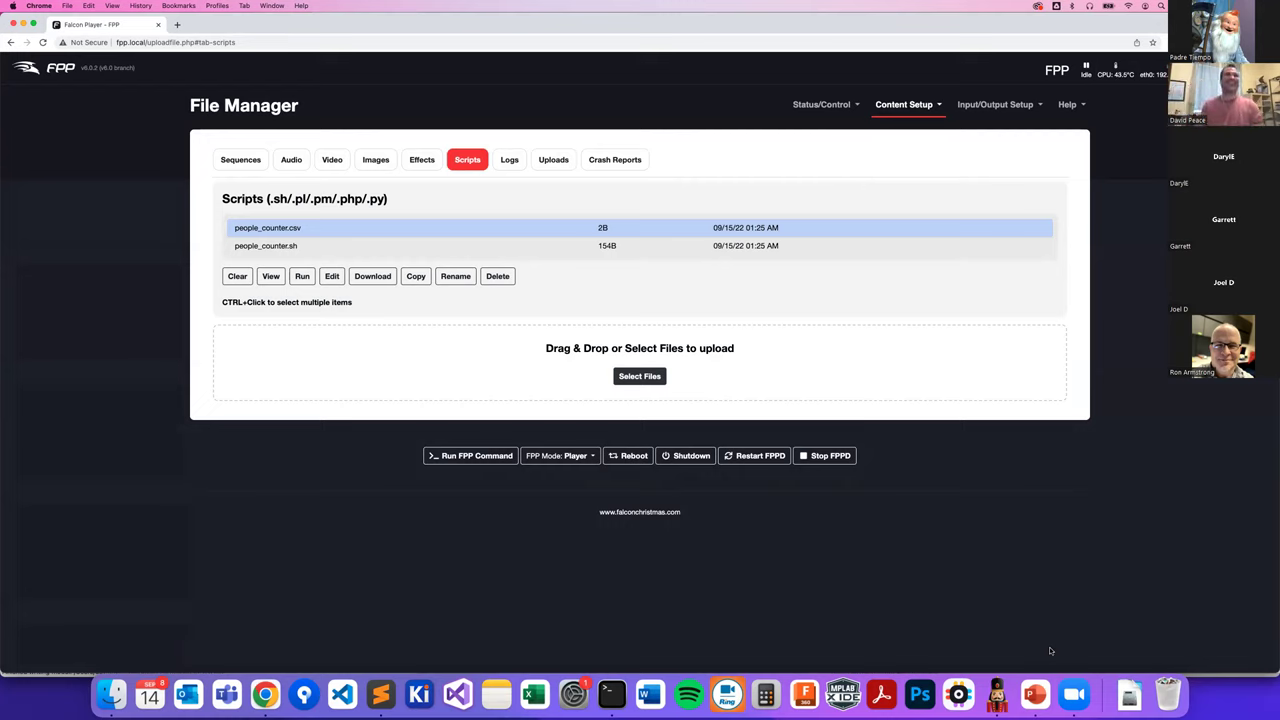
left_click(267, 279)
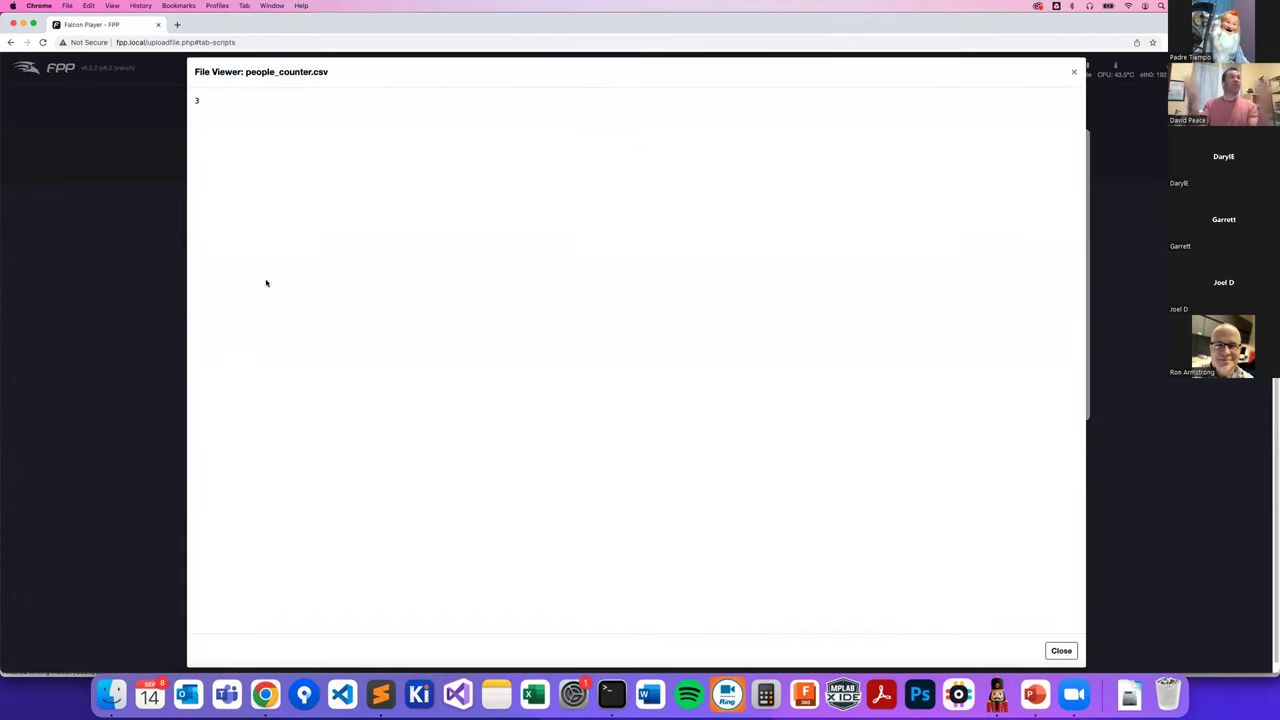
left_click(1060, 650)
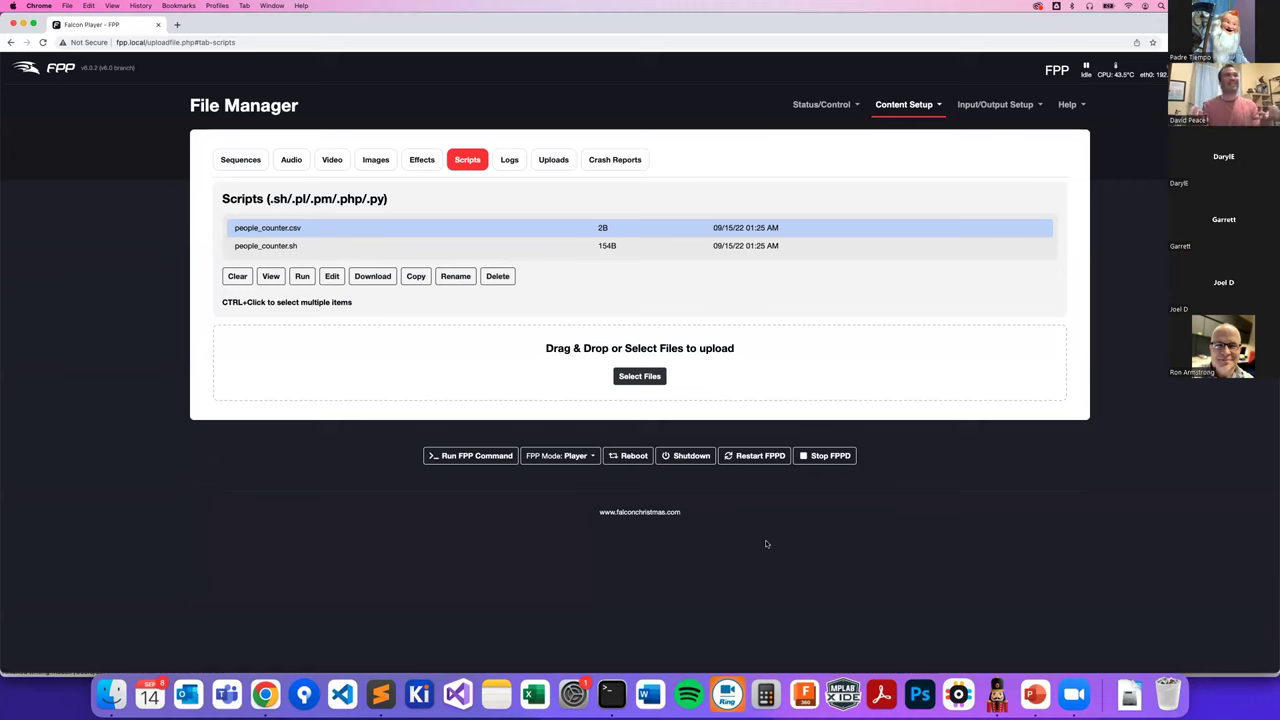
- Delete people_counter.csv from the scripts and open people_counter.sh in the script editor
left_click(301, 274)
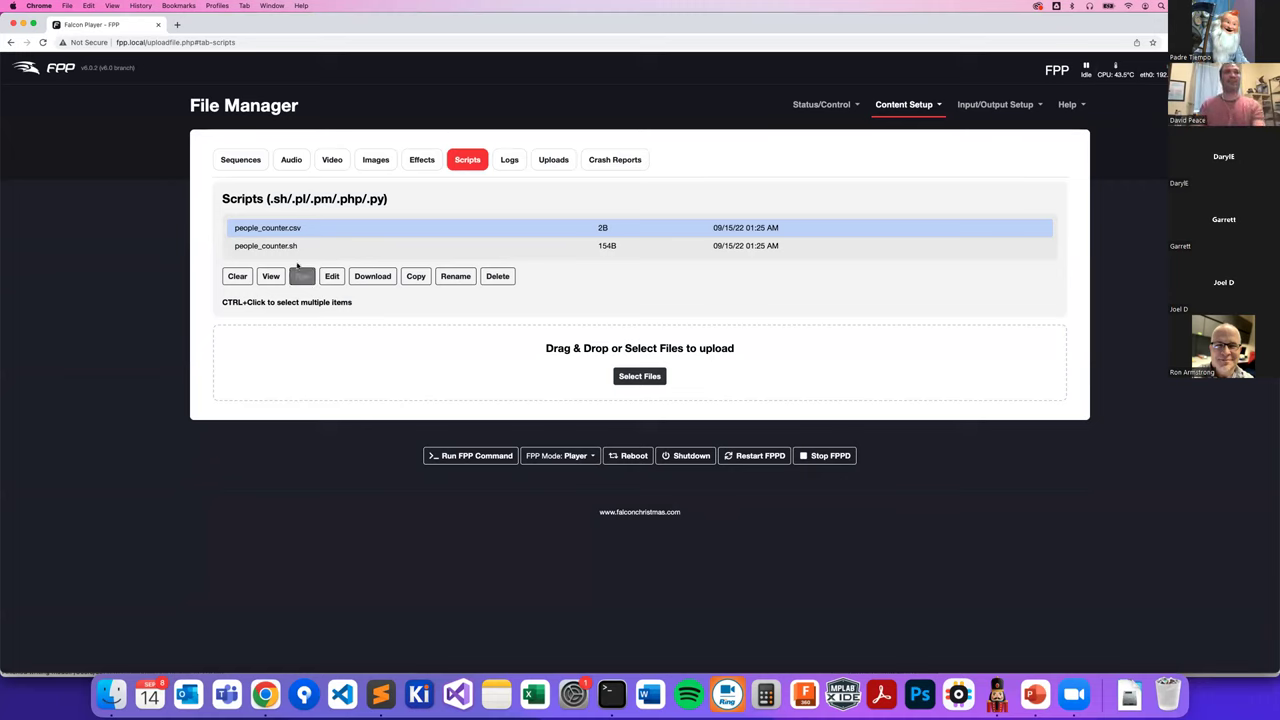
left_click(497, 276)
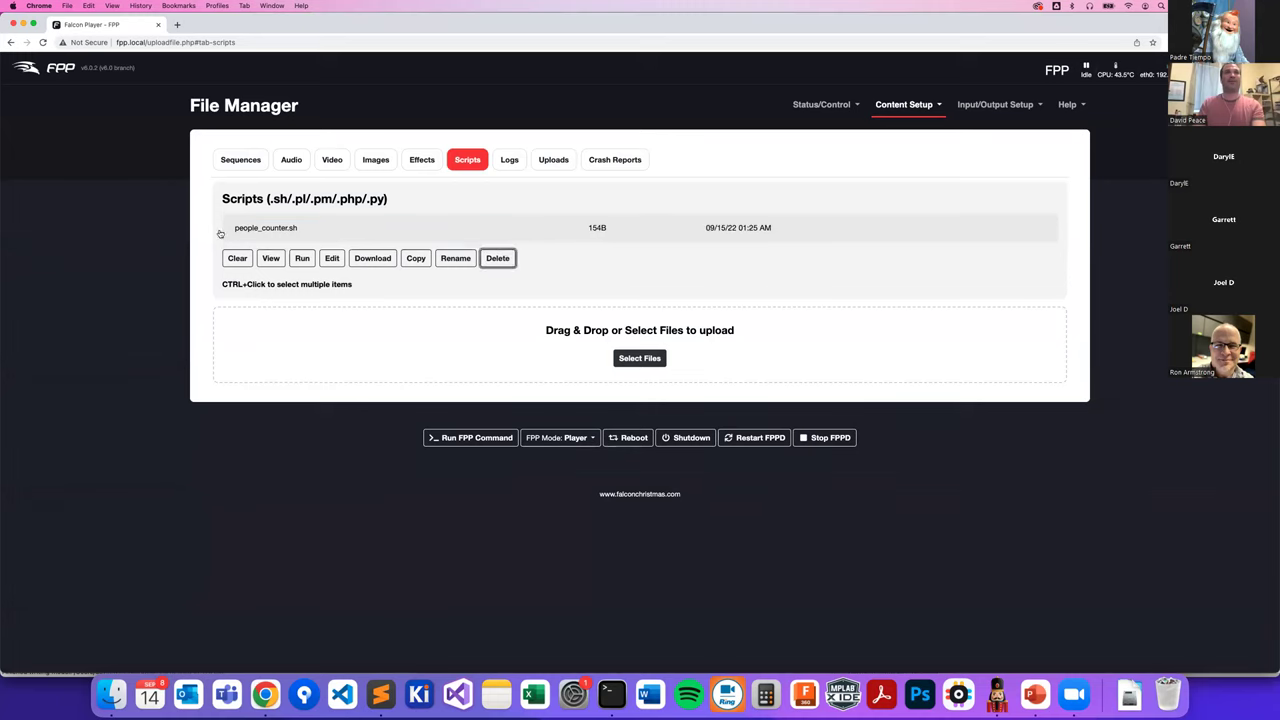
left_click(278, 236)
left_click(331, 258)
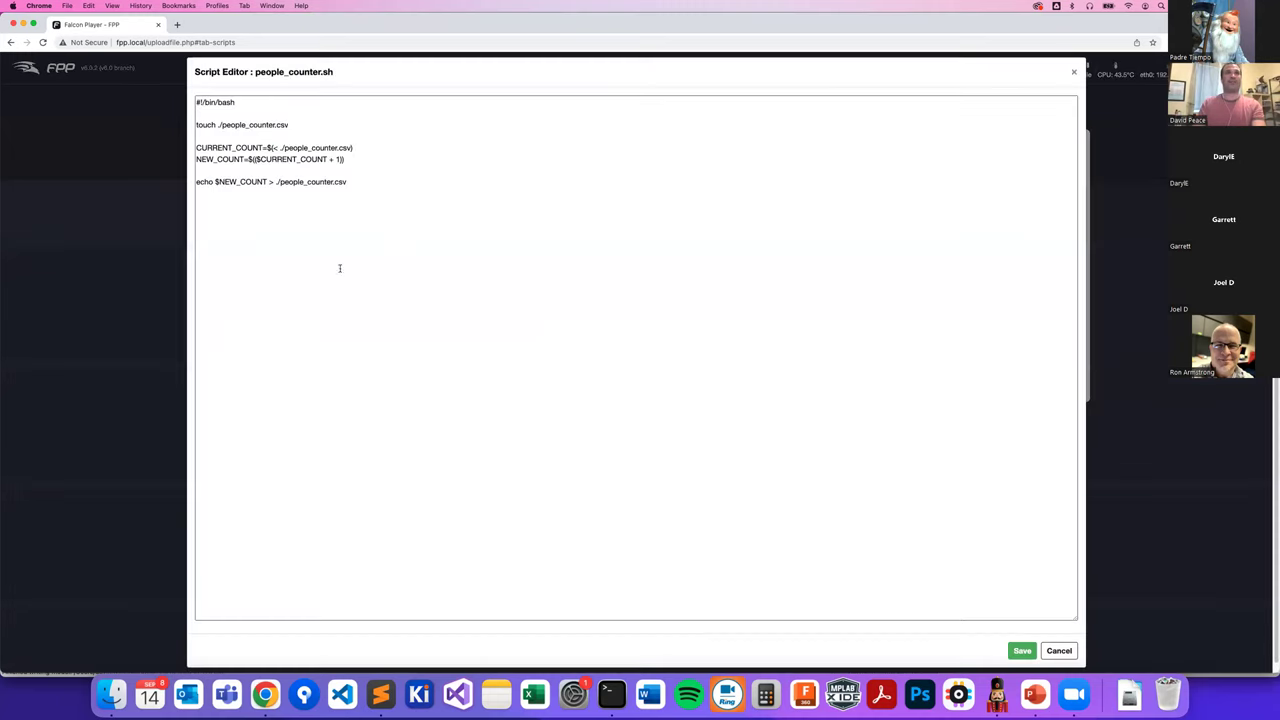
- Change the touch line's file to people_tracker.csv and remove the CURRENT_COUNT, NEW_COUNT and echo lines
left_click_drag(311, 208, 240, 148)
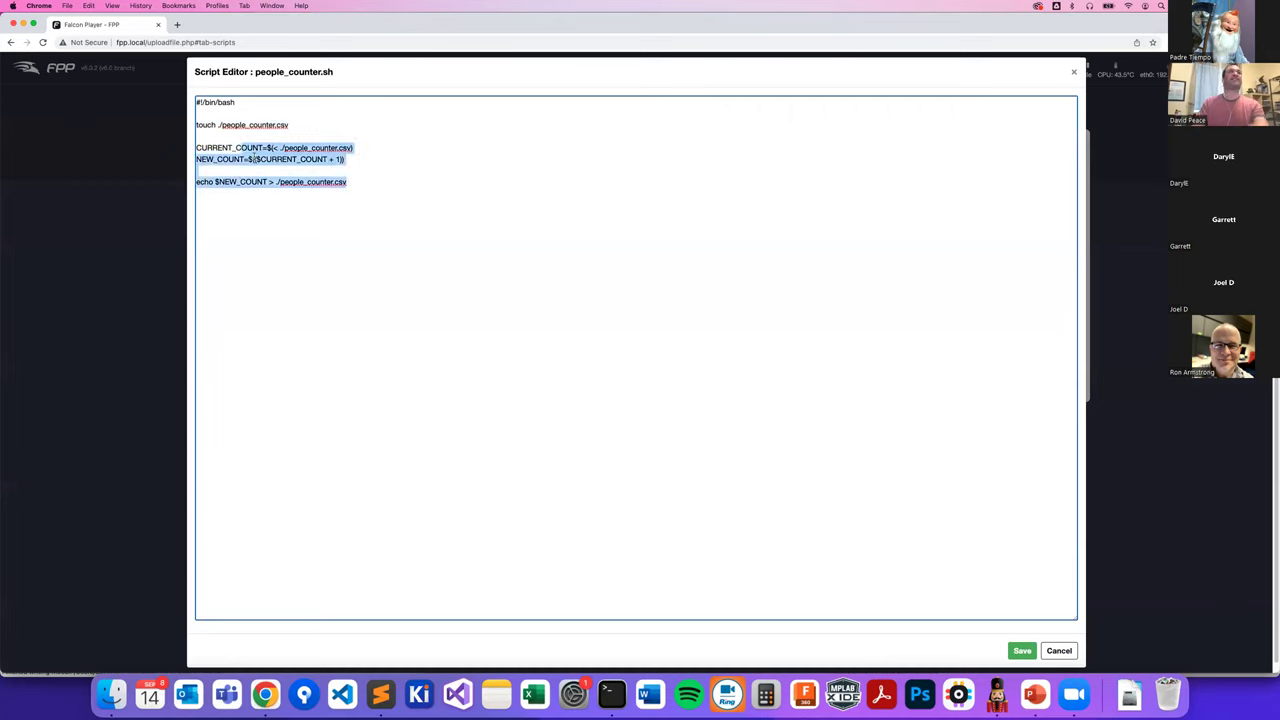
left_click(394, 195)
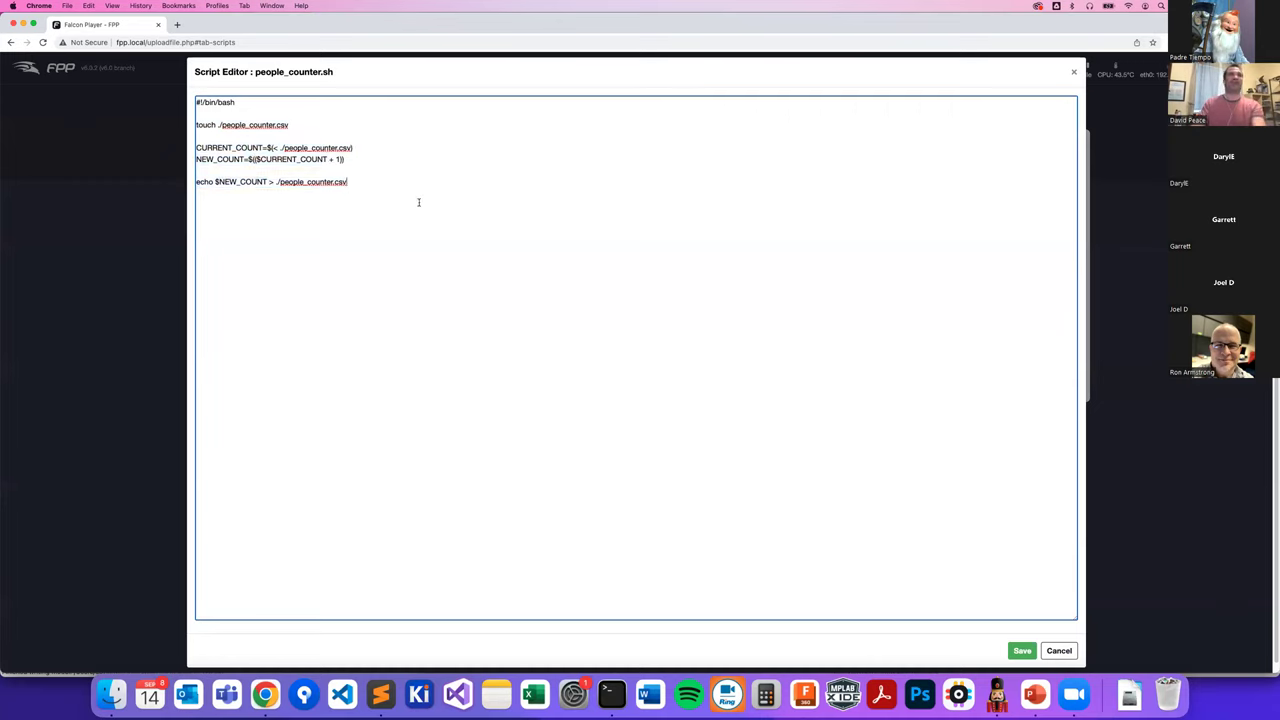
left_click_drag(419, 202, 175, 123)
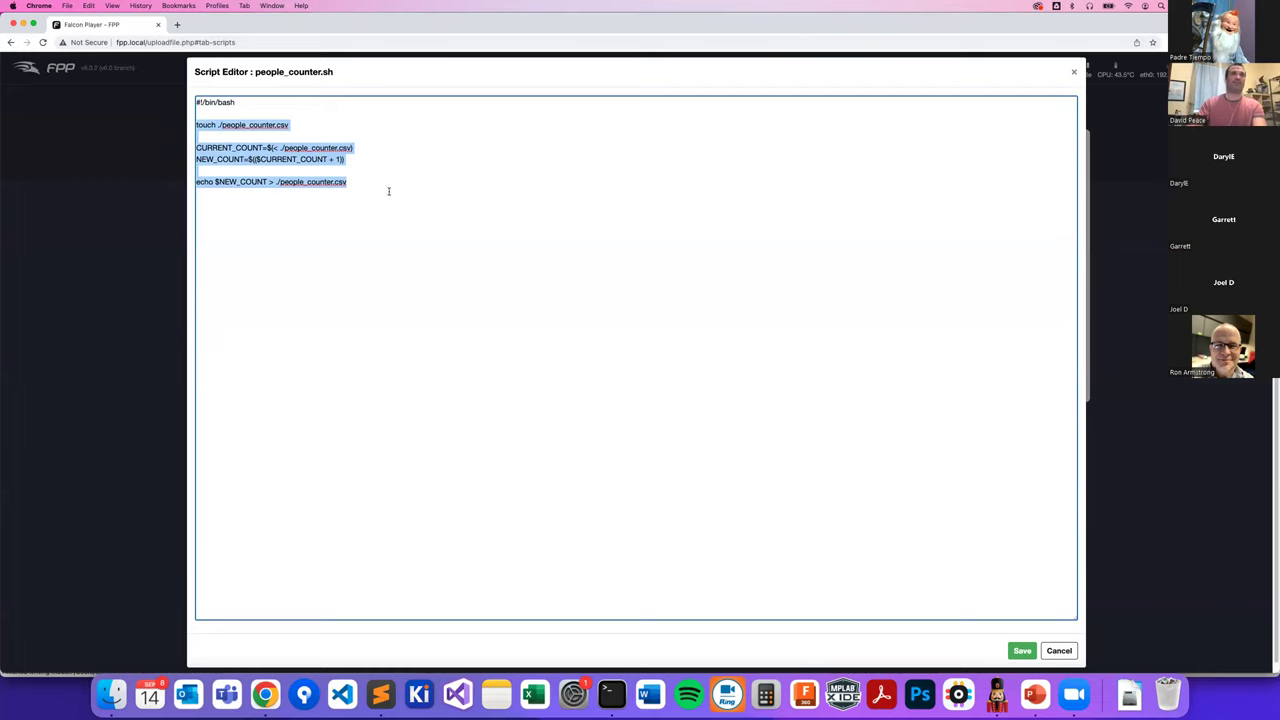
left_click_drag(389, 189, 248, 127)
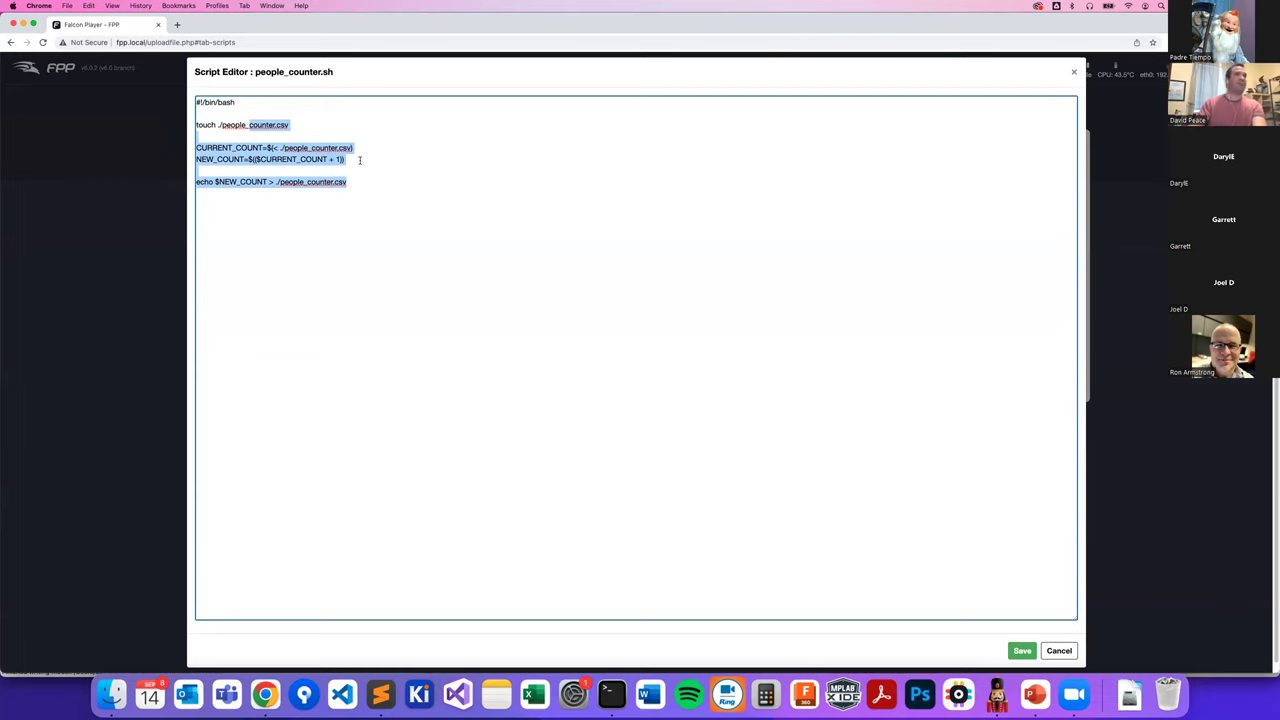
key("BackSpace")
type("tracker.csv")
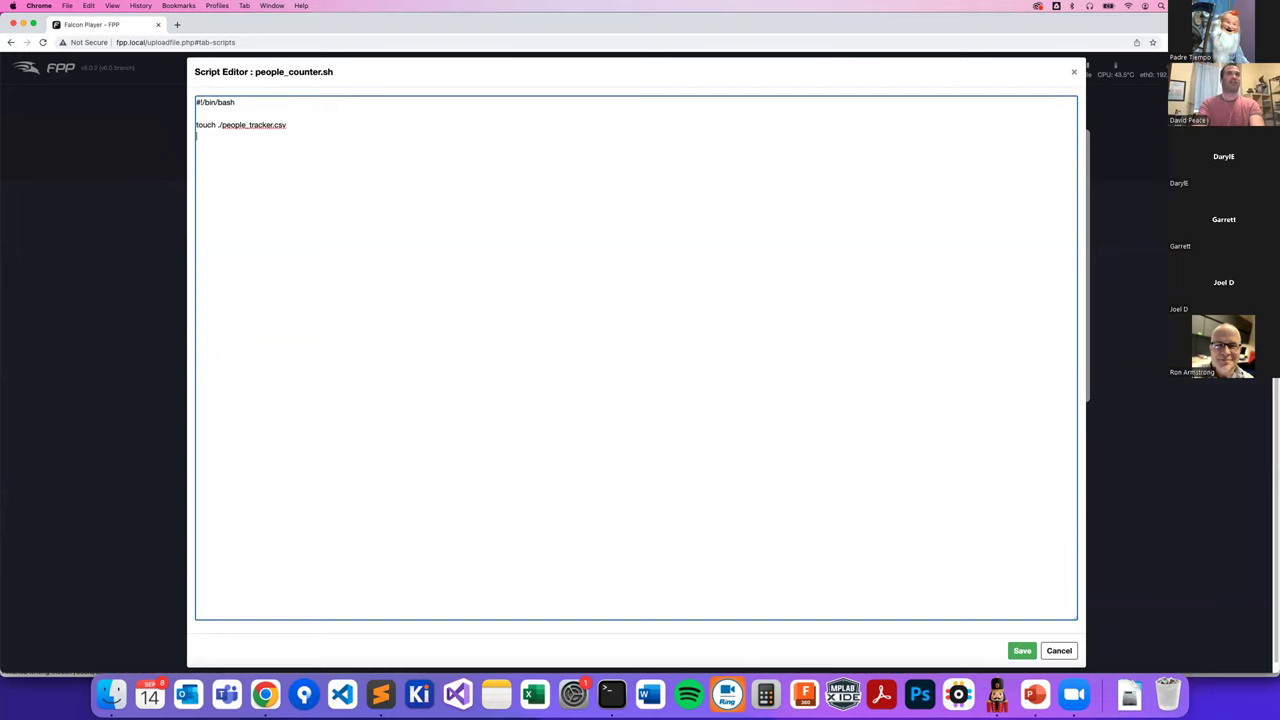
- Leave a blank line below the touch line and add DATE=$(date '+%Y-%m-%d')
type("DATE=$")
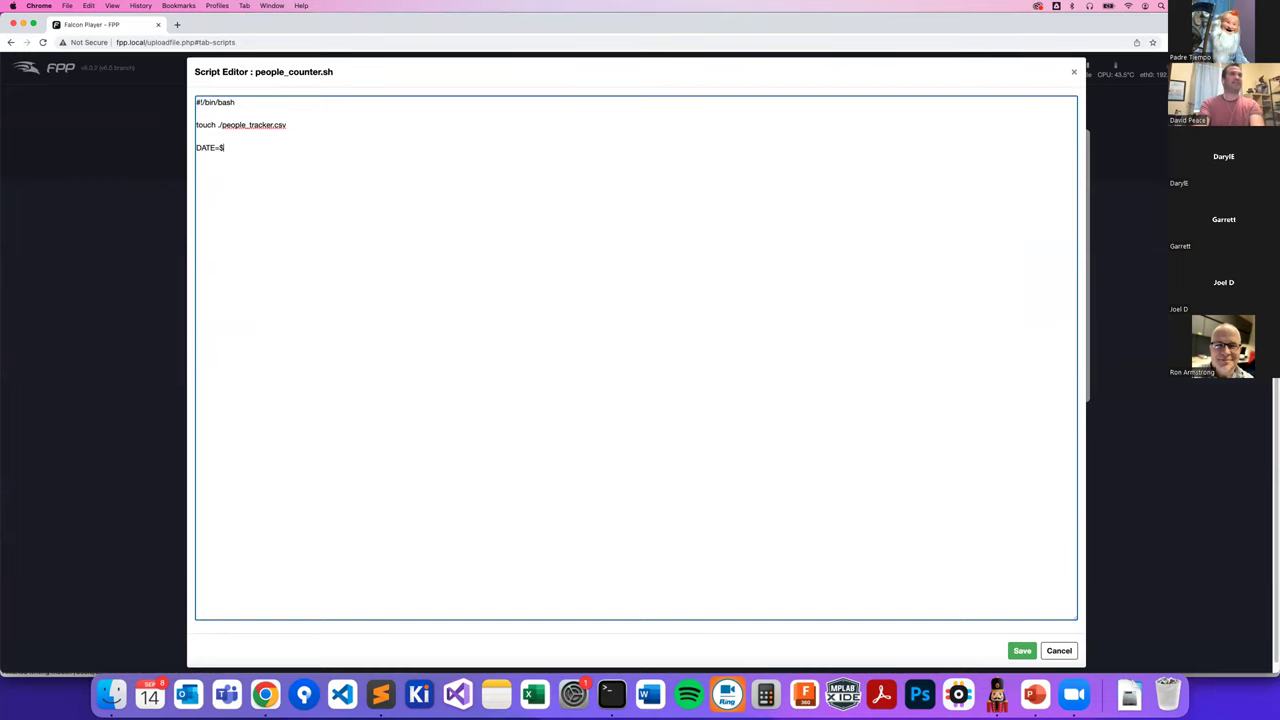
type("(date '")
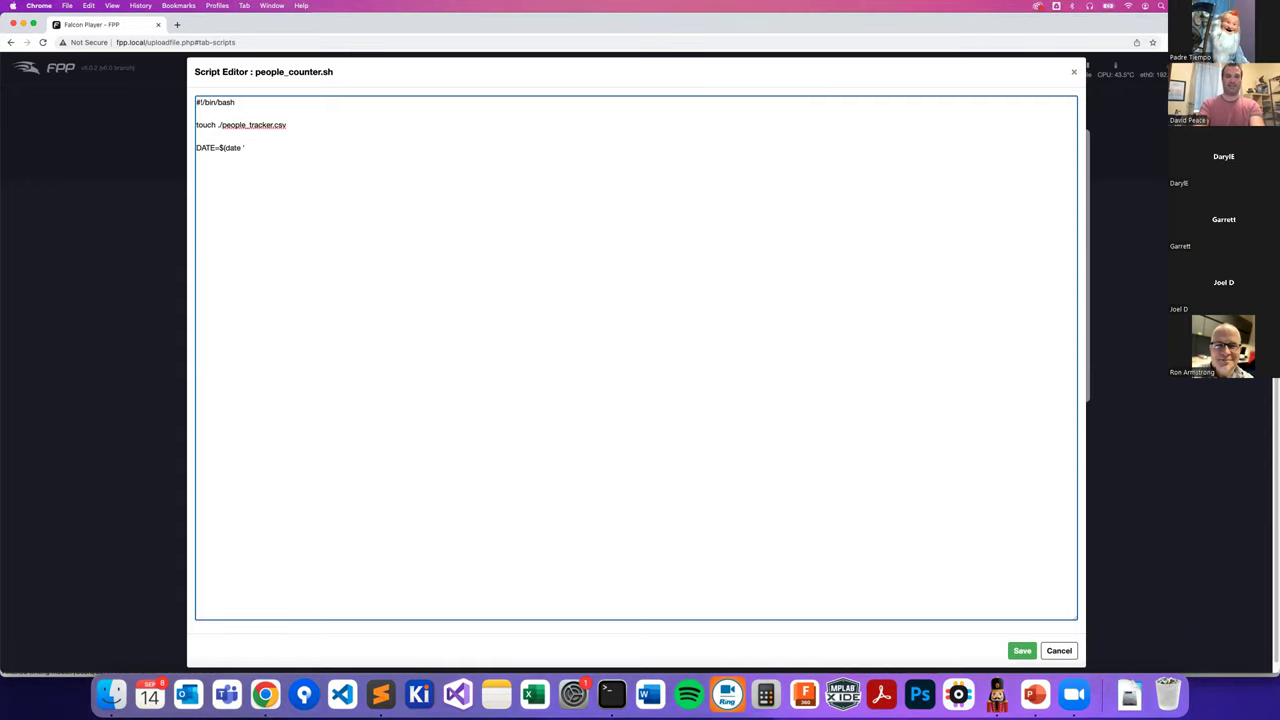
type("+%Y-%m-%d")
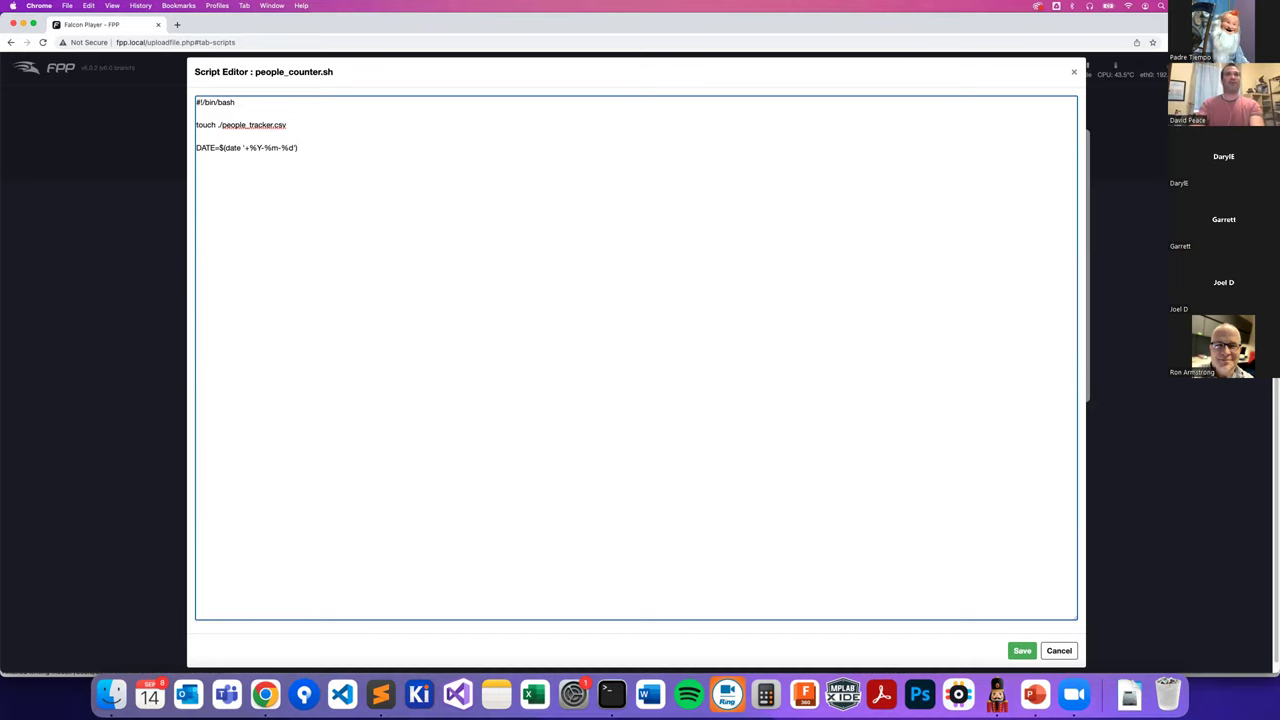
left_click_drag(242, 147, 257, 147)
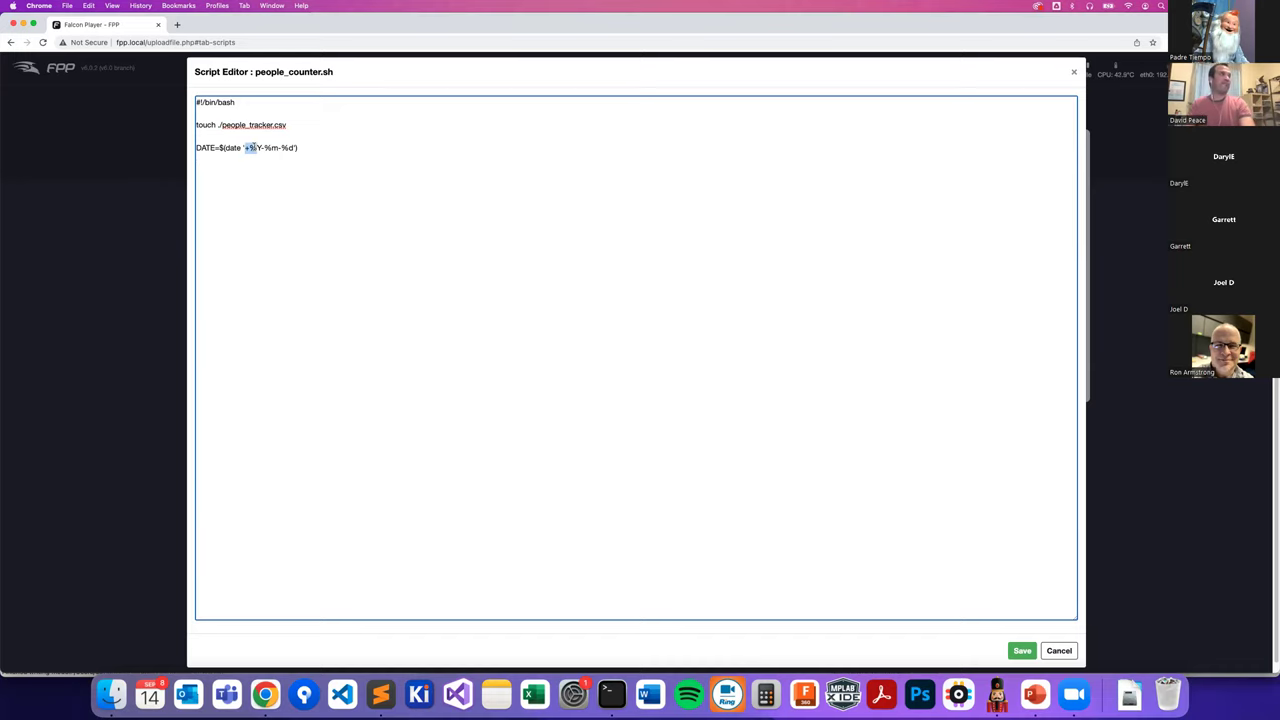
left_click(270, 146)
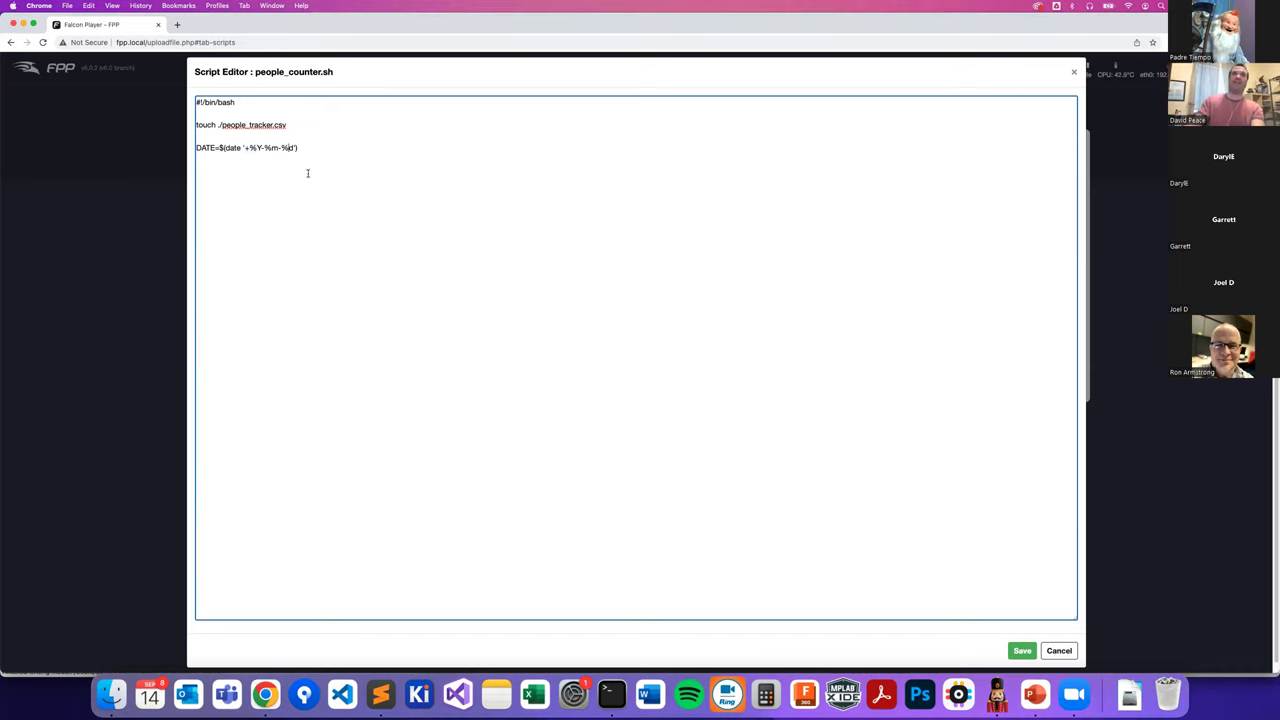
- Add the line TIME=$(date '+%H:%M:%S') directly below the DATE line in people_counter.sh
key("Return")
type("TIME")
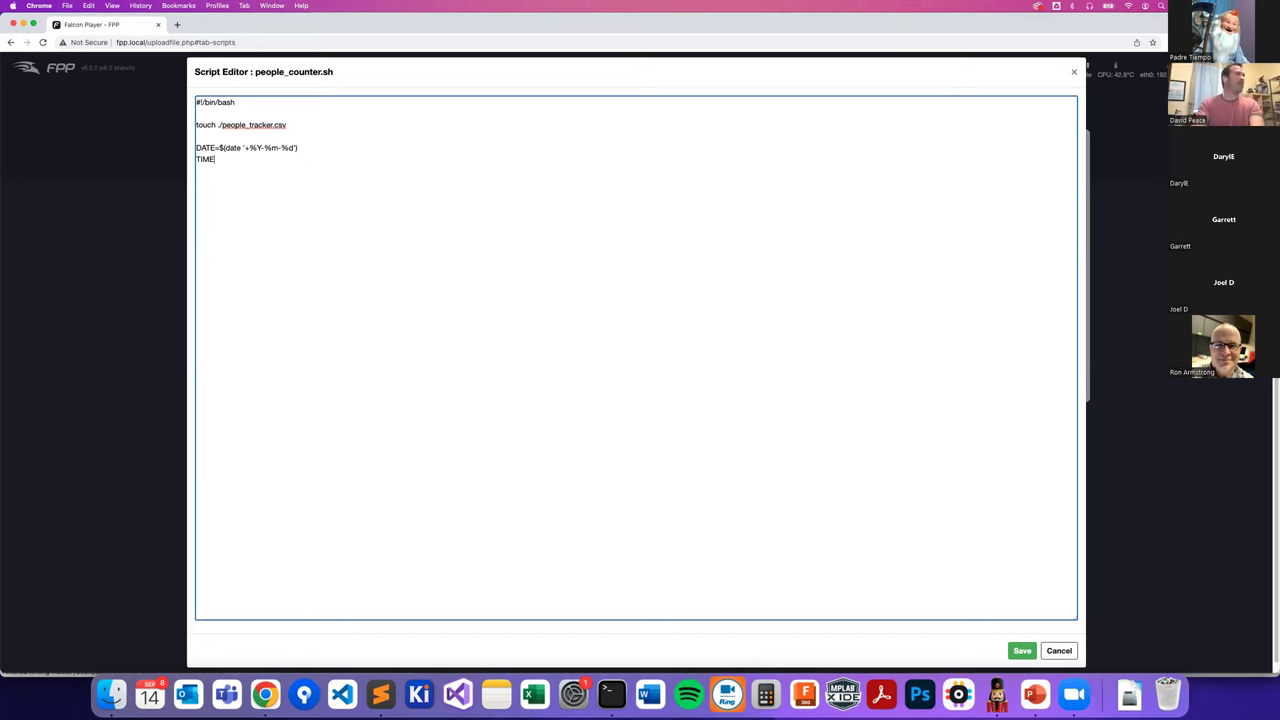
type("=$(")
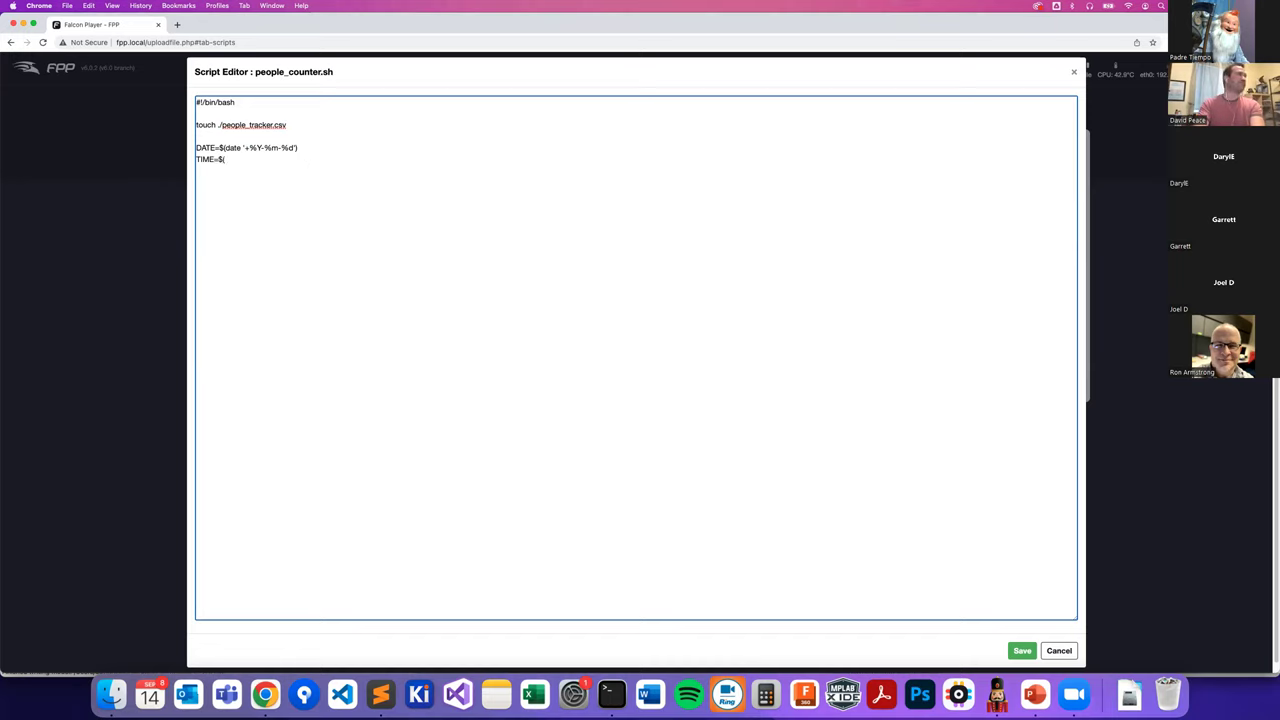
type("dateate")
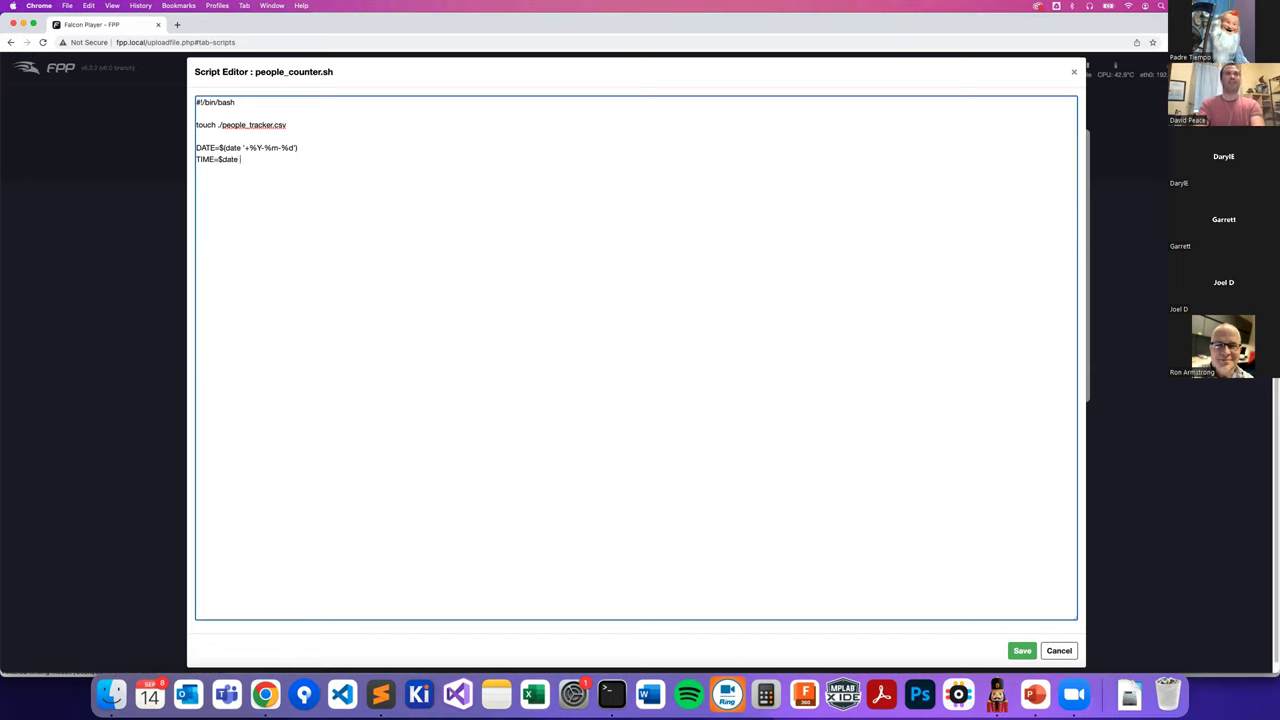
type("(")
key("End")
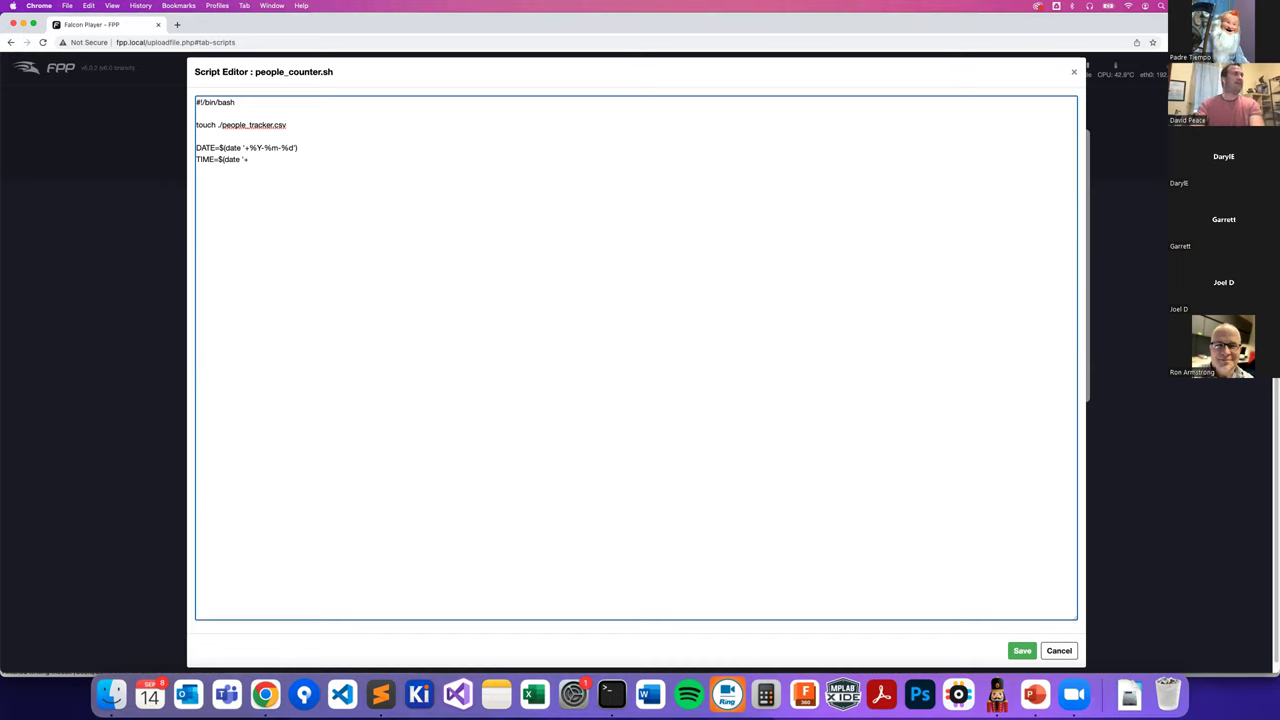
type("'+%H:%M:%S")
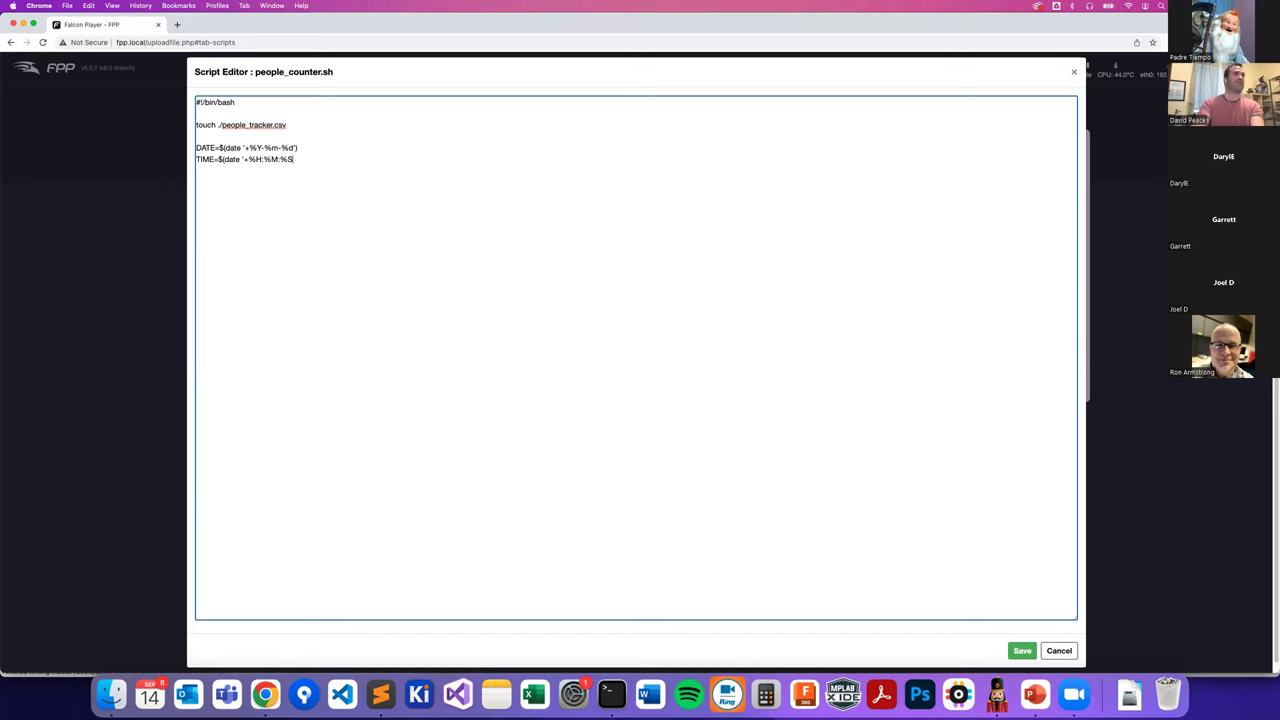
- Below a blank line, add echo "\"$DATE\",\"$TIME\"" >> ./people_tracker.csv and save the script
key("Return")
key("Return")
type("e")
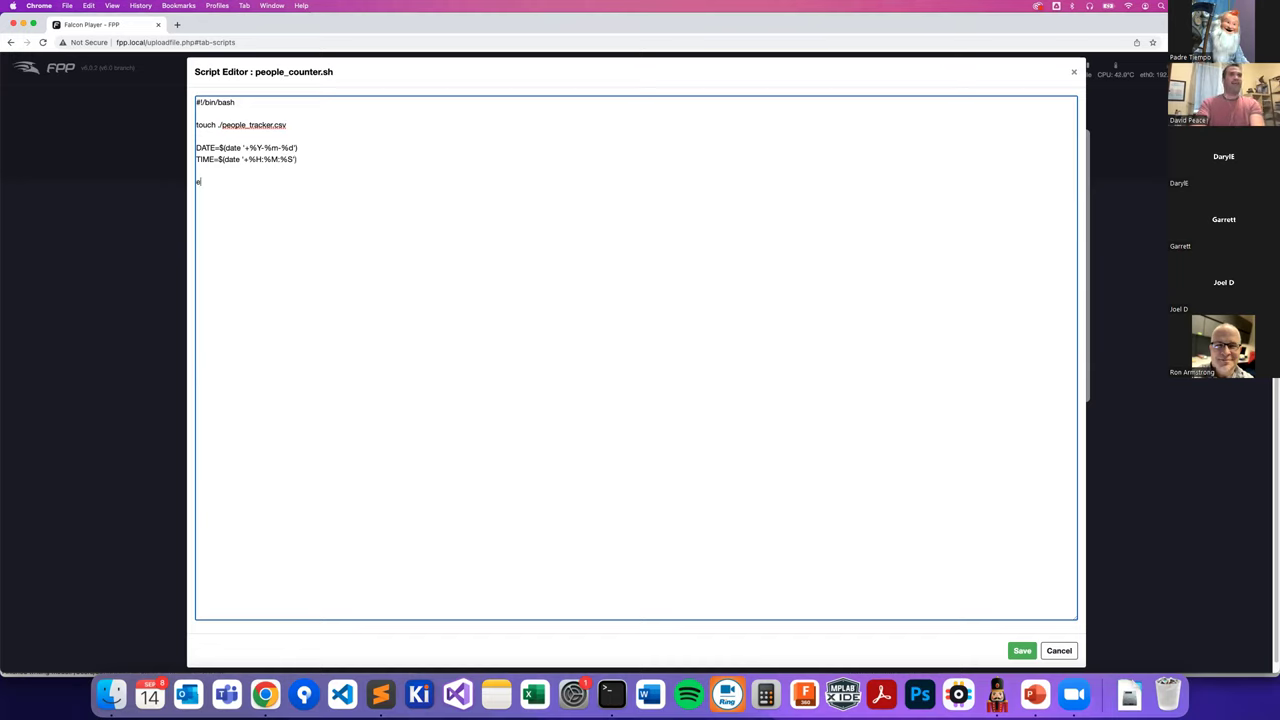
type("cho \"\\")
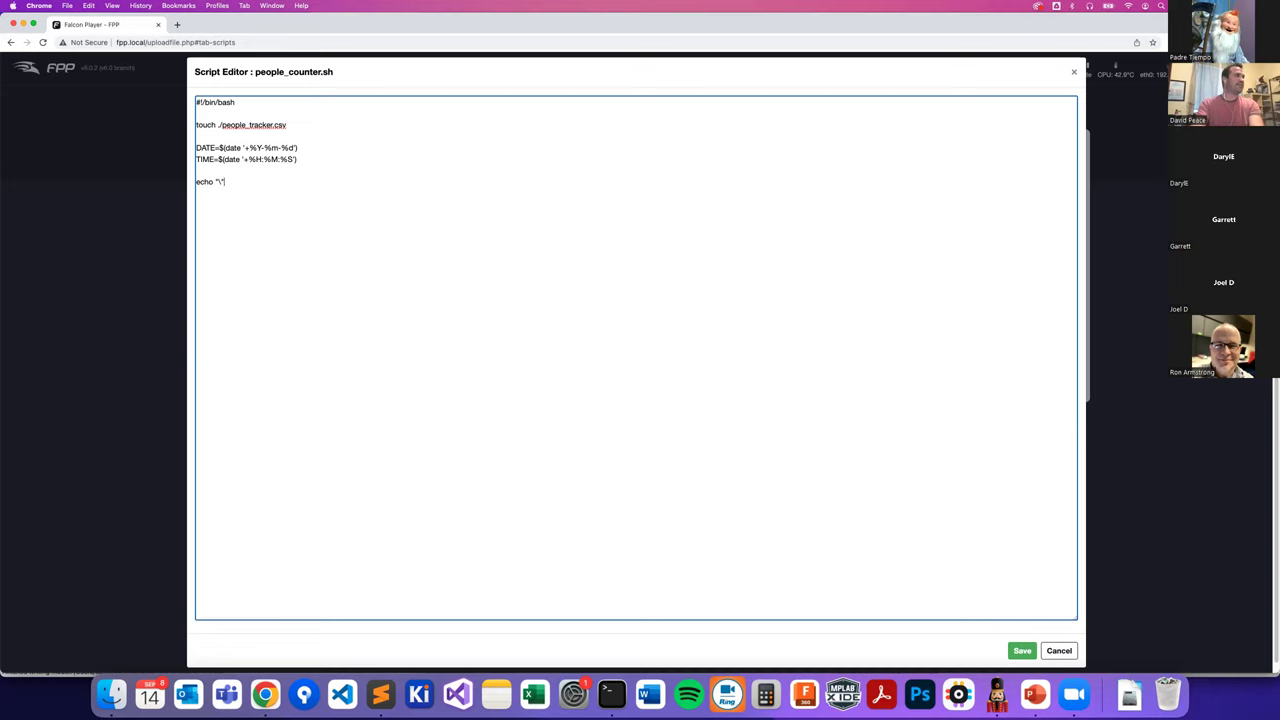
type("\"$DATE\\\",\\\"$T")
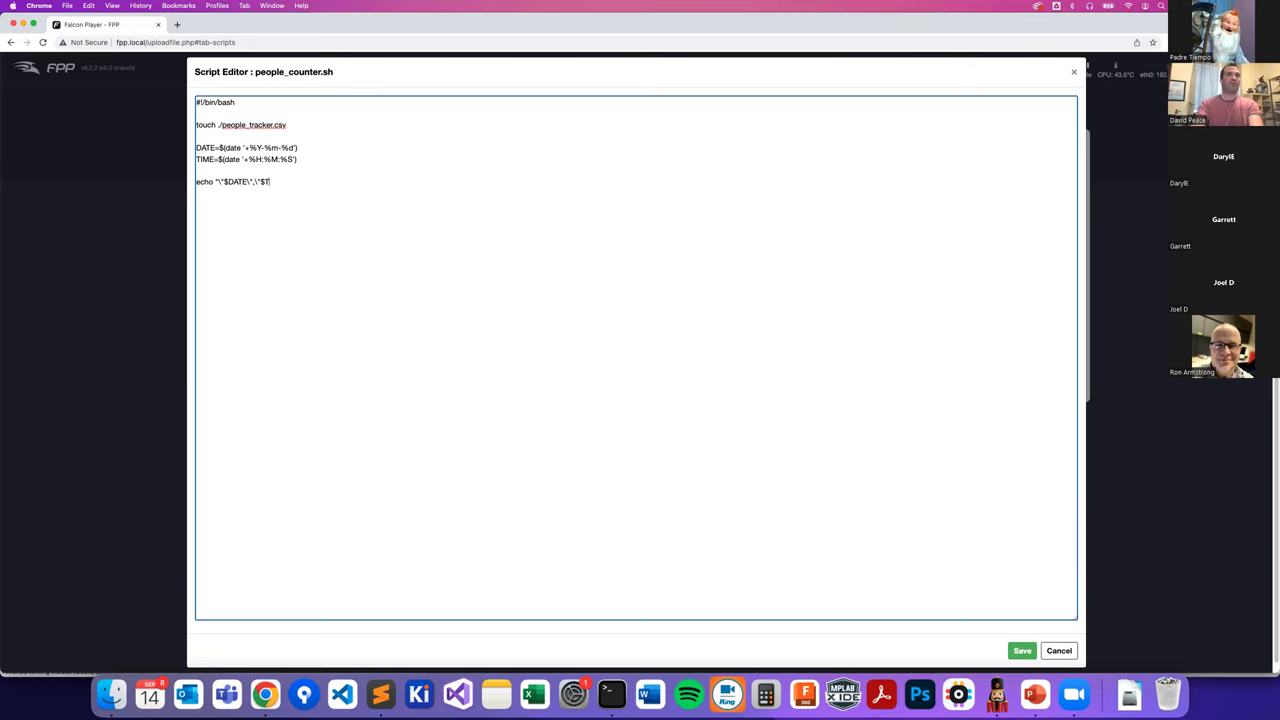
type("IME\\\"\" >> .")
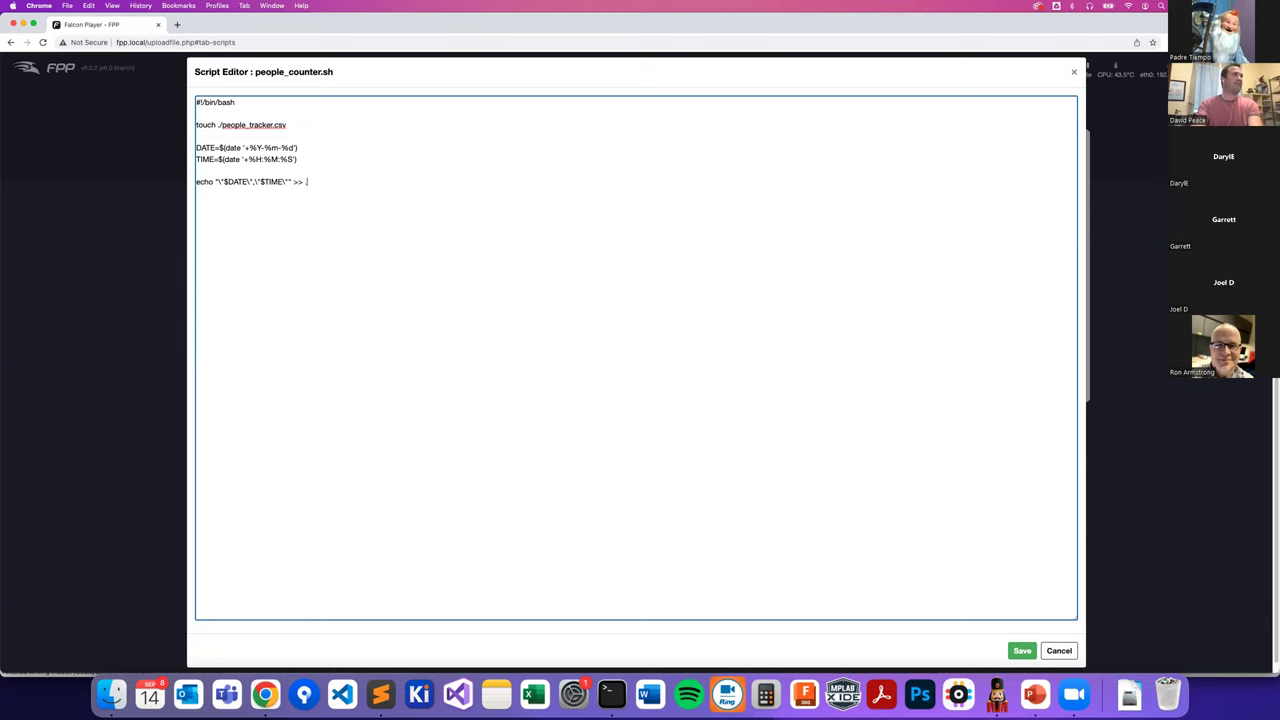
type("/people_tracker.csv")
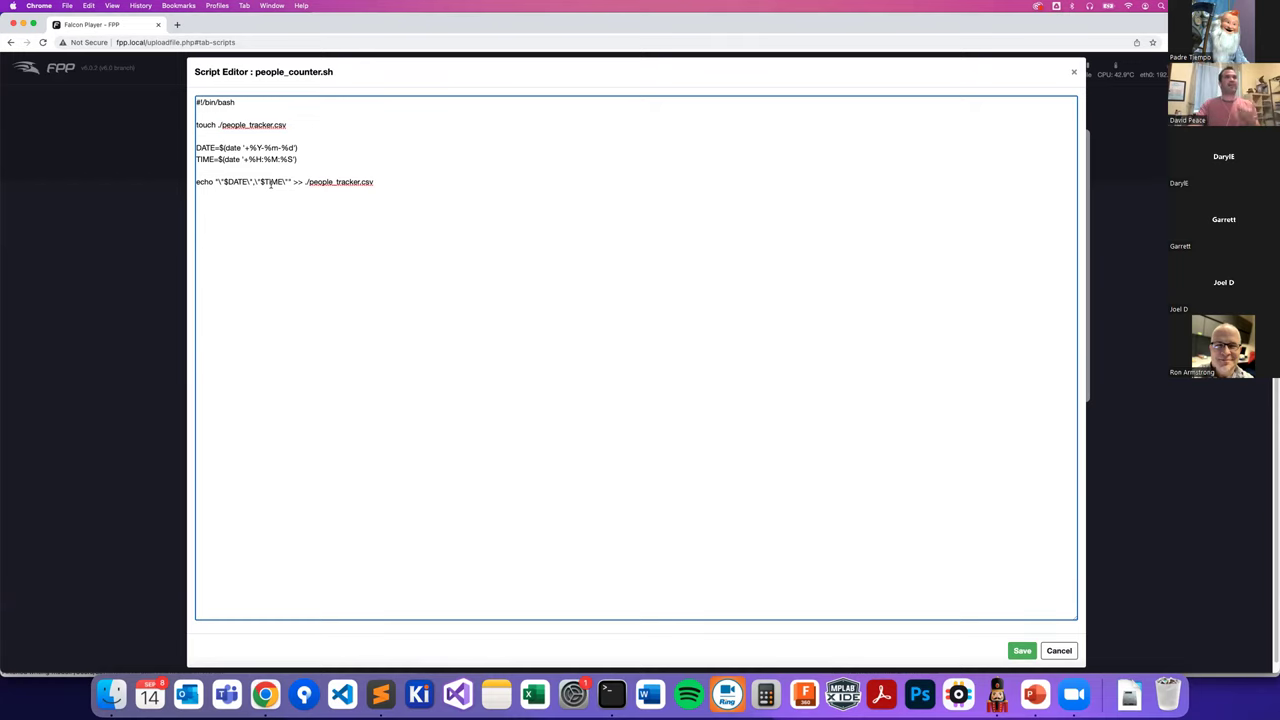
left_click(1016, 649)
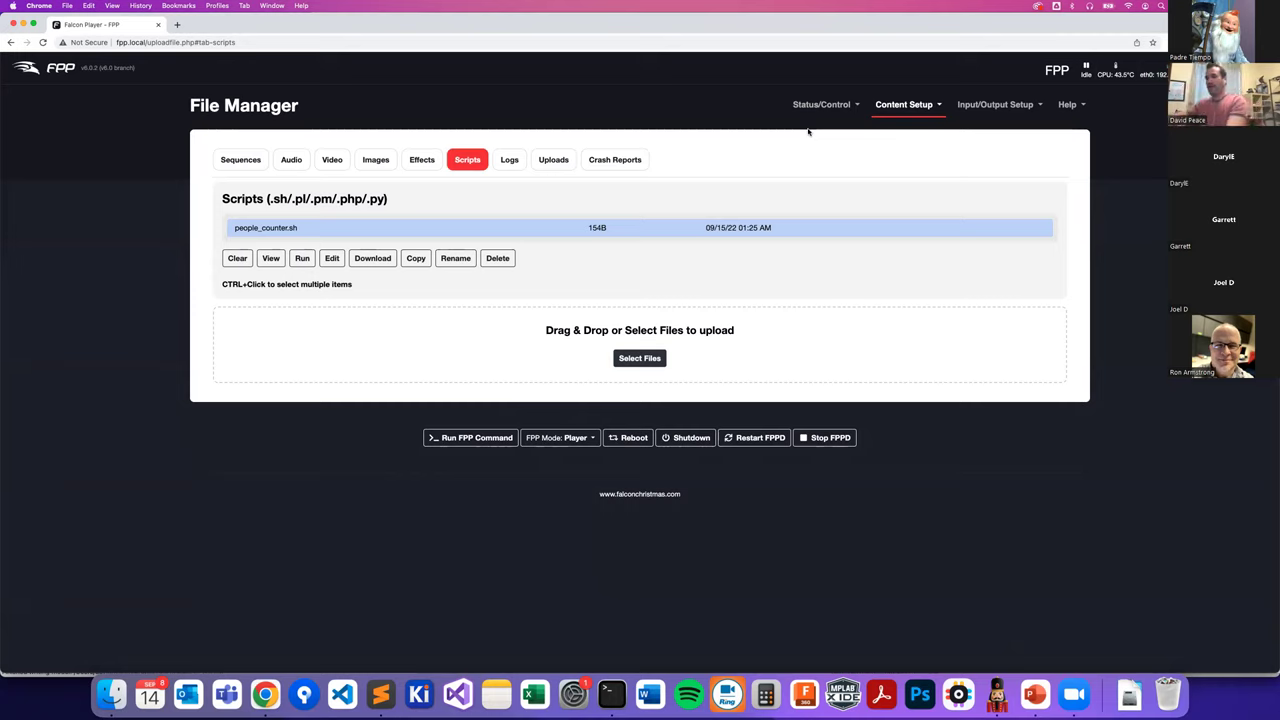
- Reload the File Manager's scripts and view people_tracker.csv to check the logged date and time of each button press
left_click(42, 42)
left_click(335, 229)
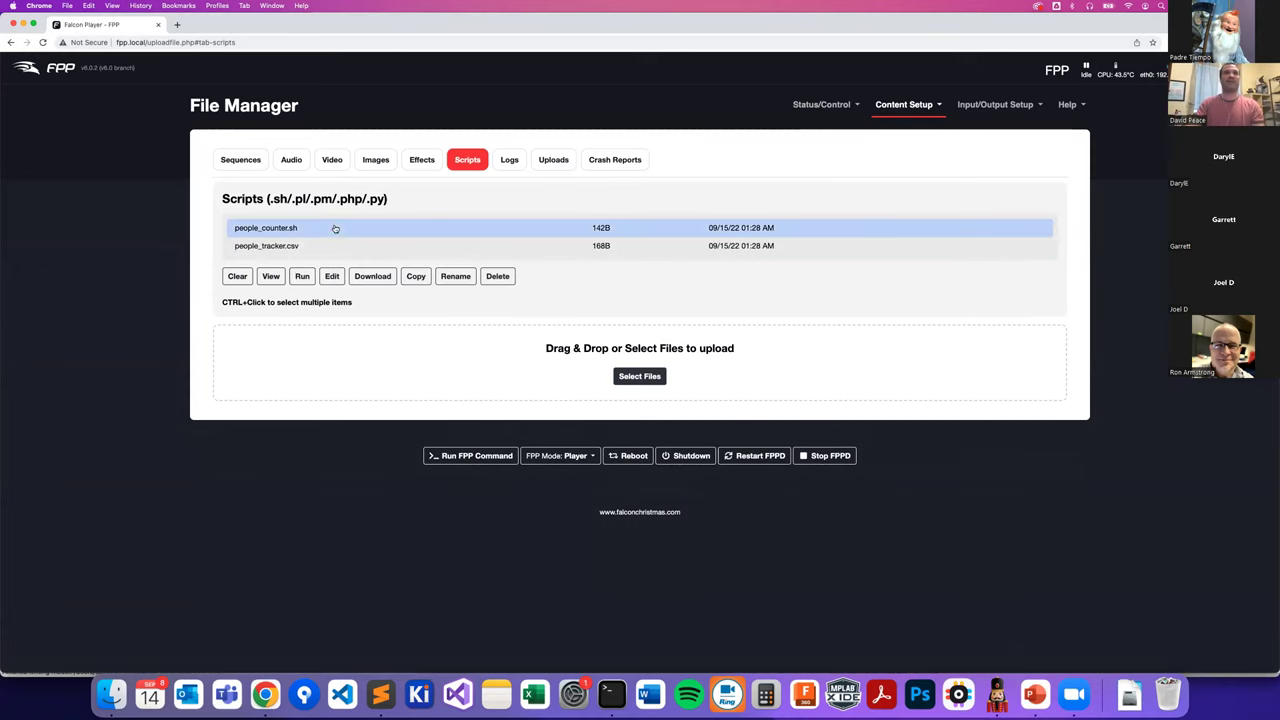
left_click(270, 276)
left_click(97, 240)
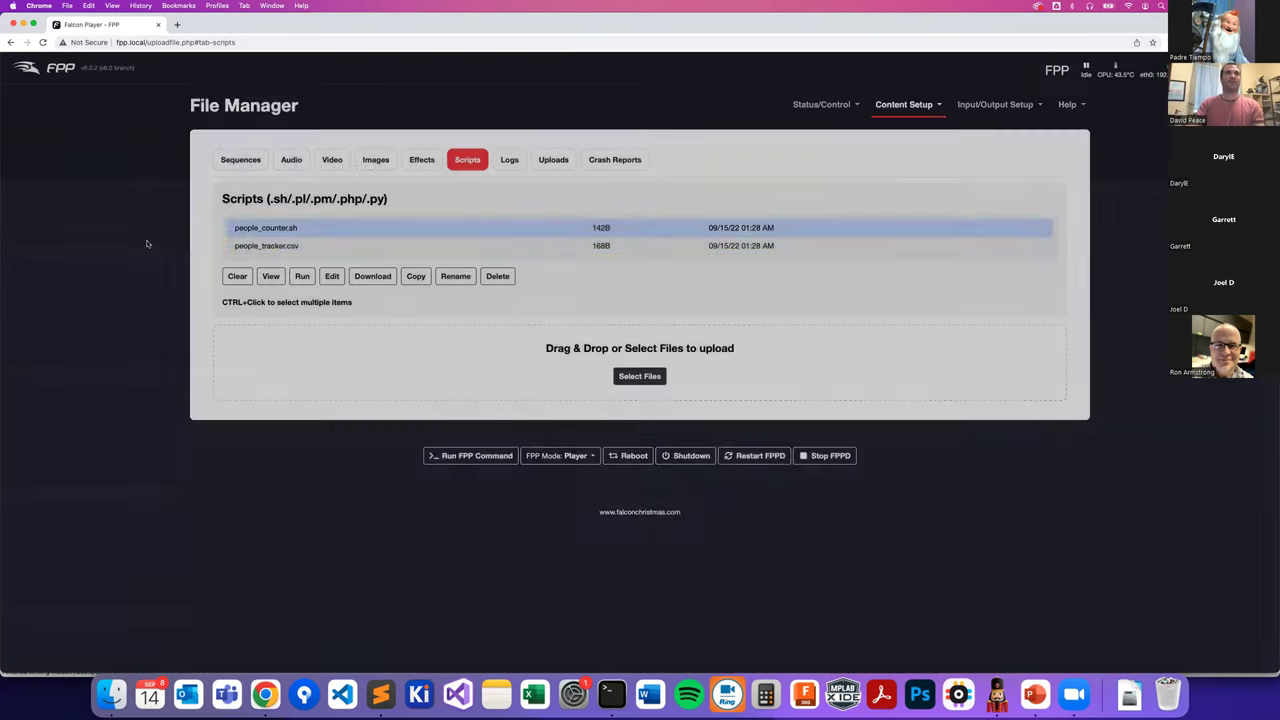
left_click(280, 246)
left_click(270, 278)
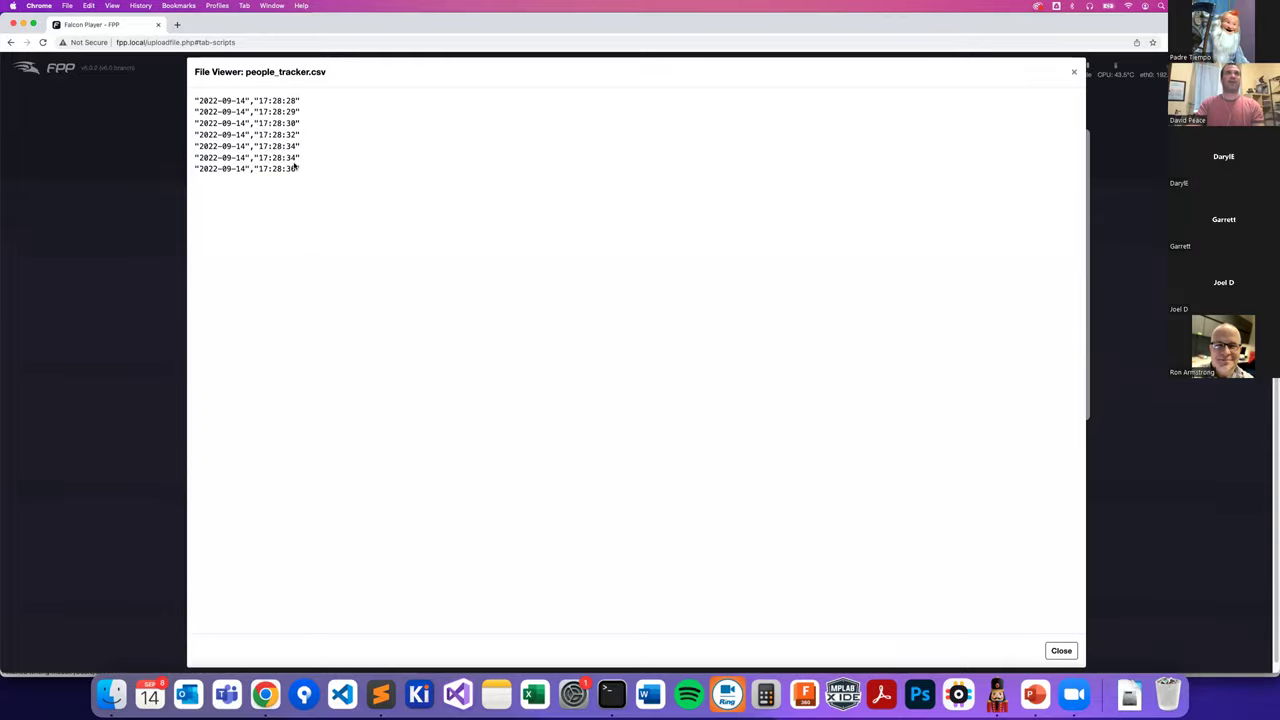
left_click_drag(222, 104, 301, 102)
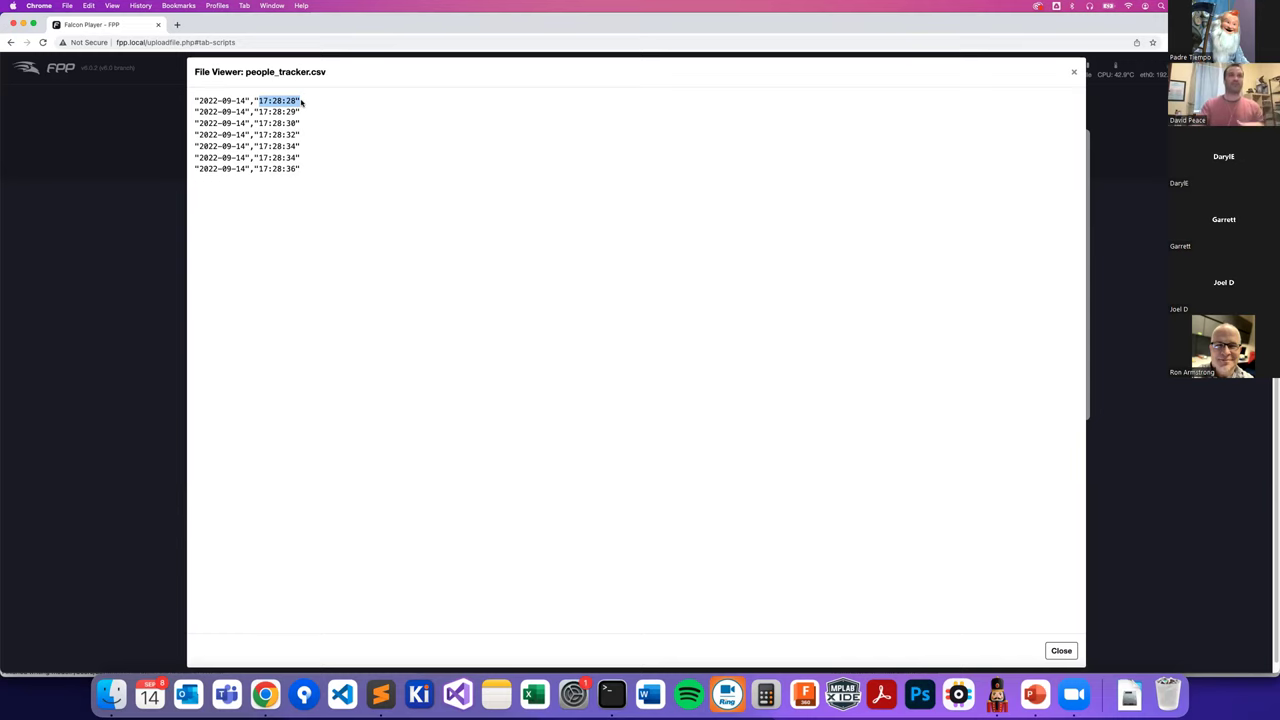
left_click(85, 267)
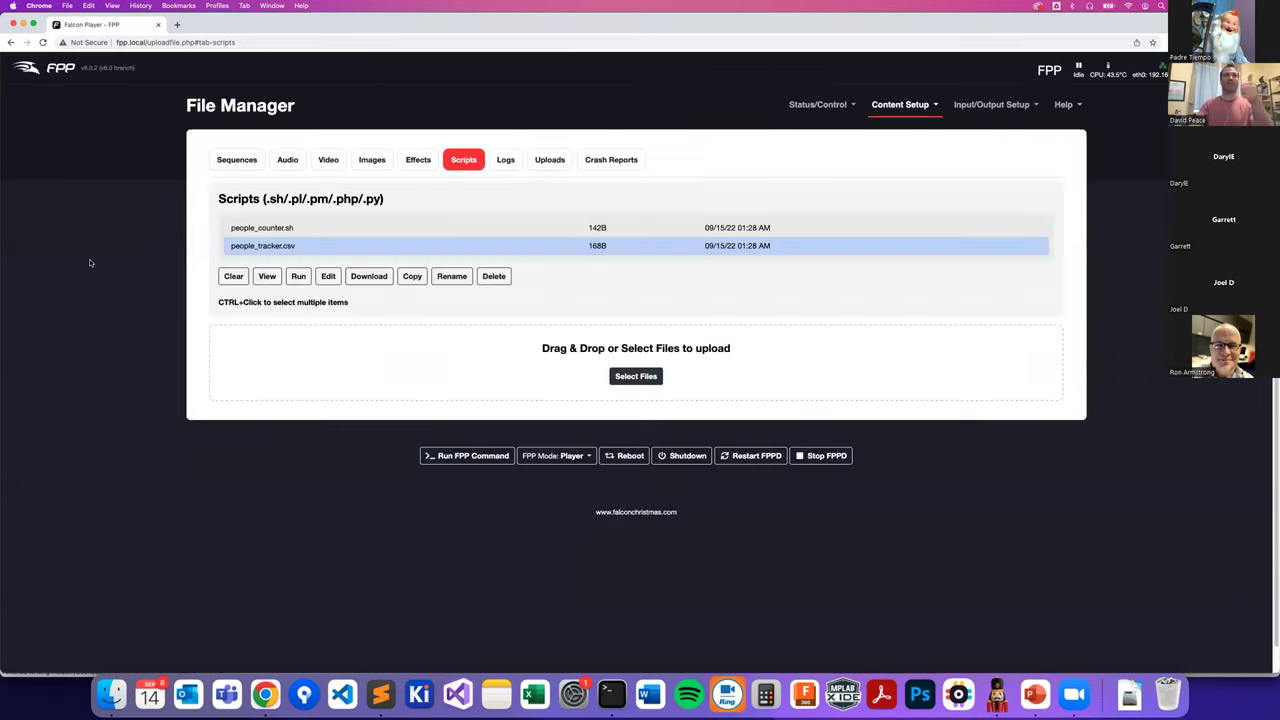
- Open the GPIO Inputs page and examine the rising-edge Run Script settings of pin P1-26
left_click(995, 104)
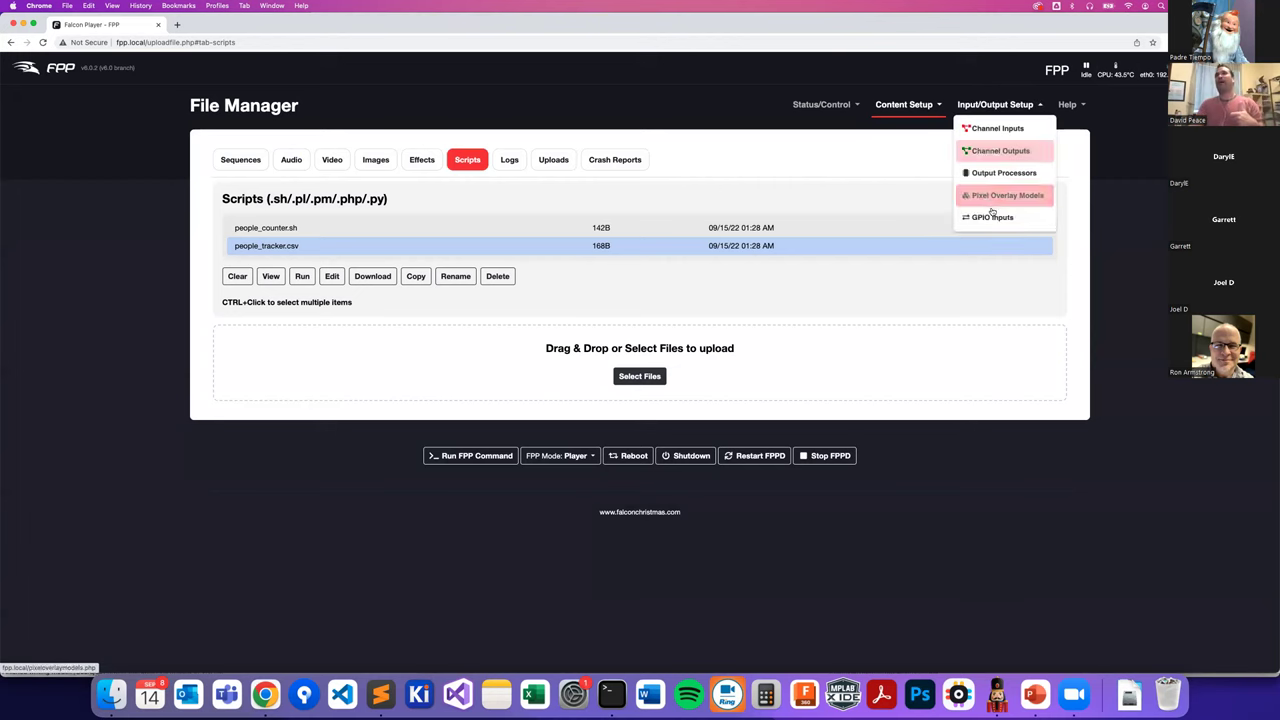
left_click(983, 224)
scroll(489, 571, "down", 2)
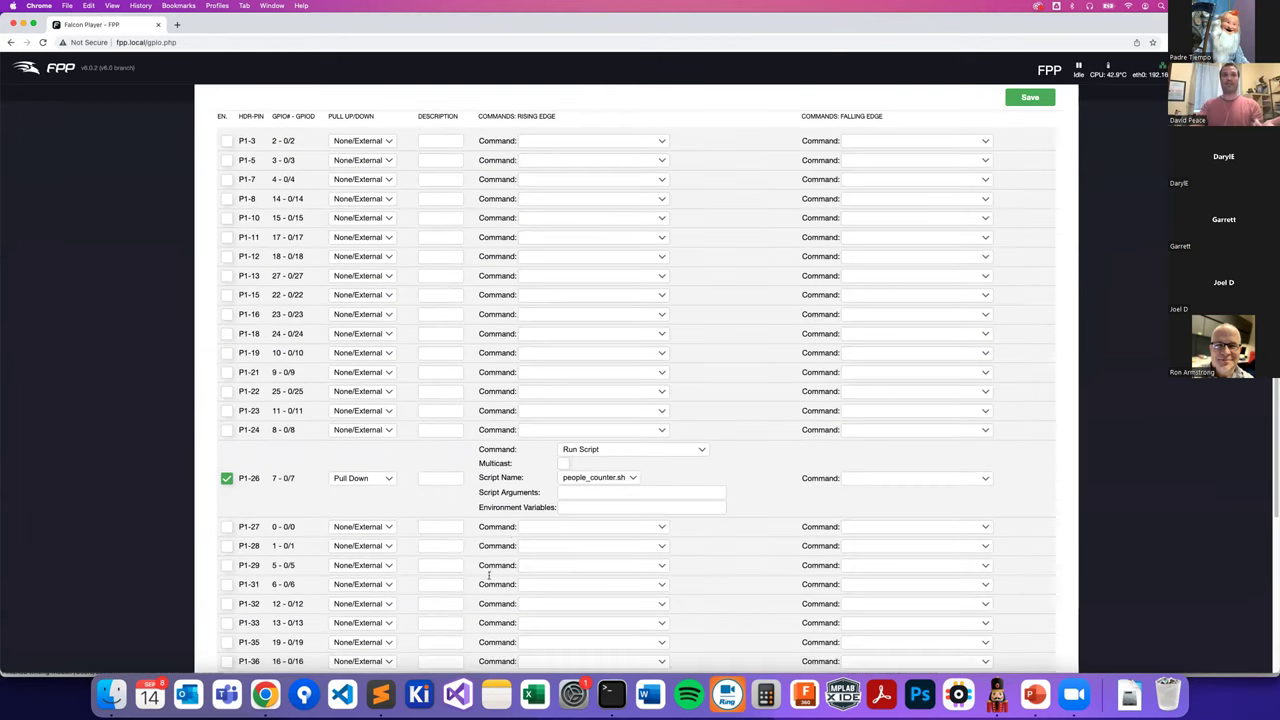
left_click(576, 494)
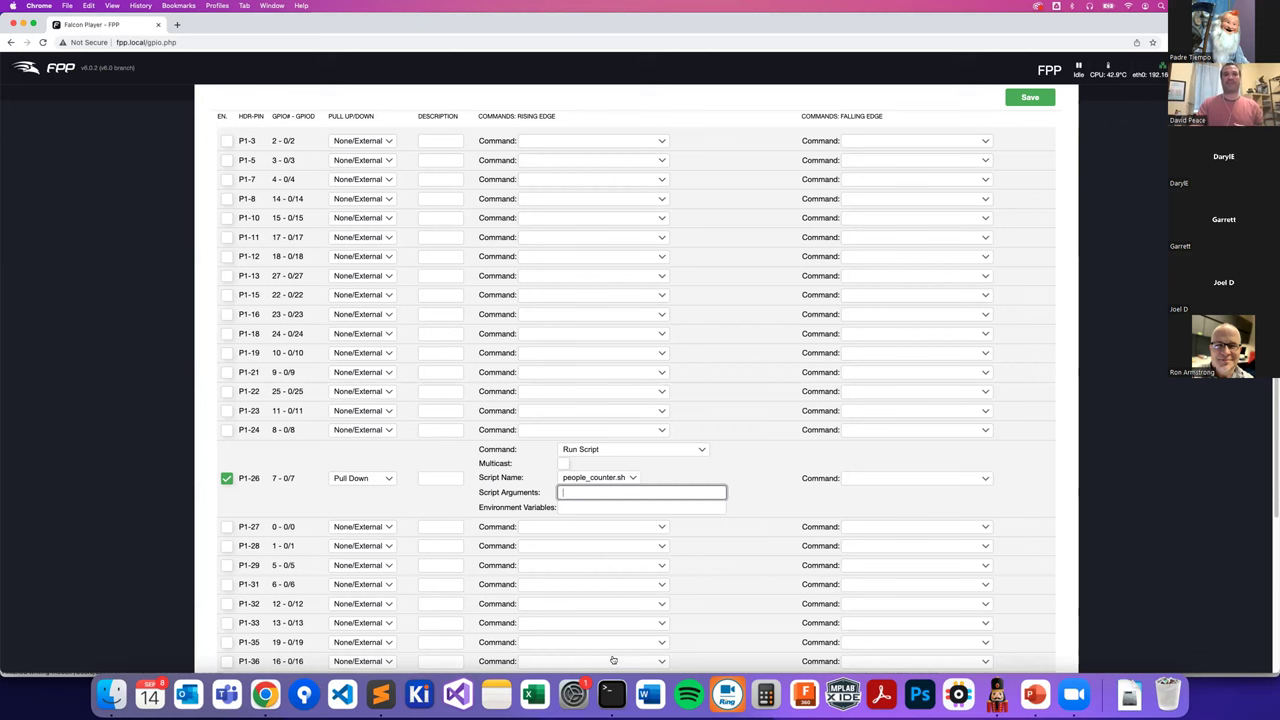
left_click(1035, 693)
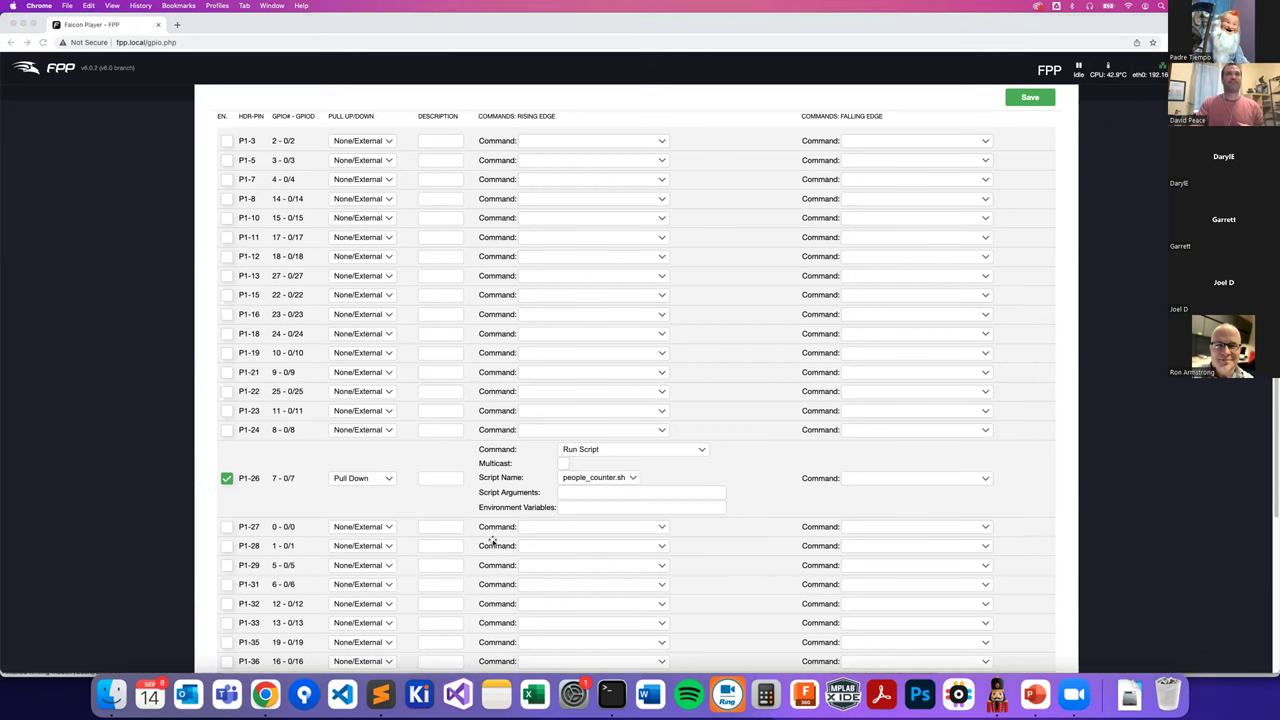
key("super+Tab")
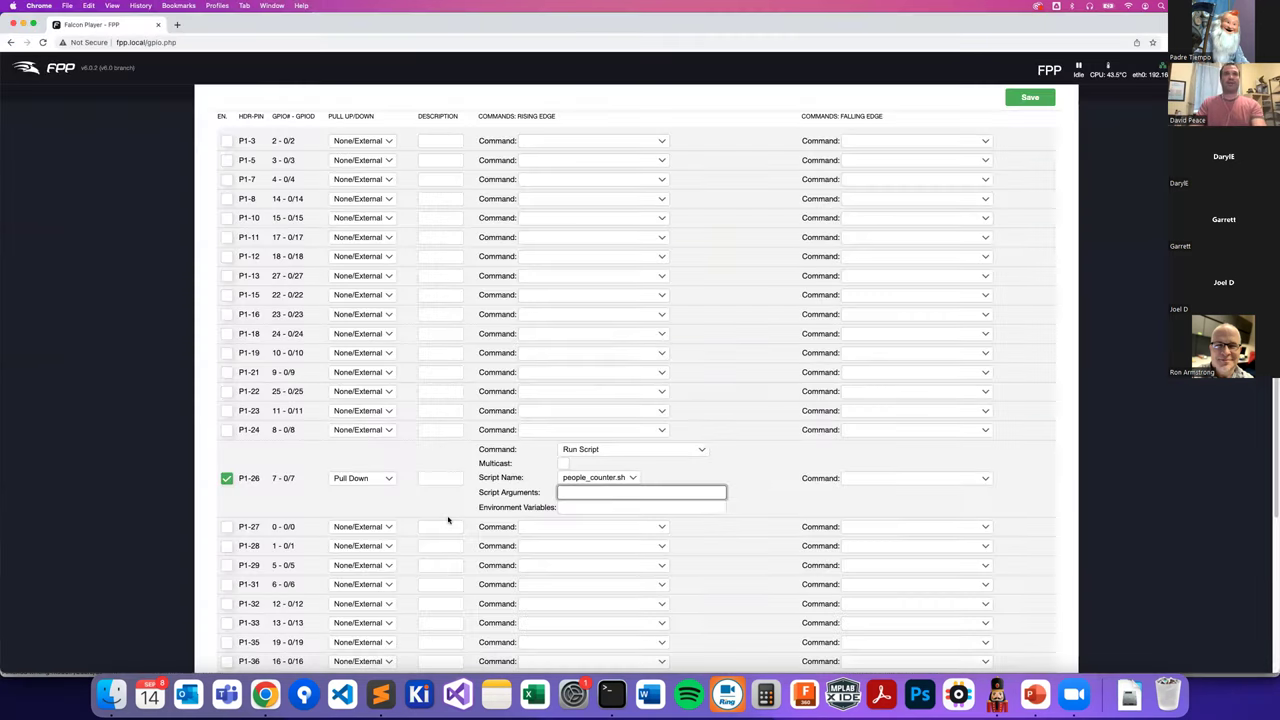
left_click(597, 452)
- Switch to the GPIO presentation in PowerPoint and show slide 23, In & Out Pi Hat
key("super+Tab")
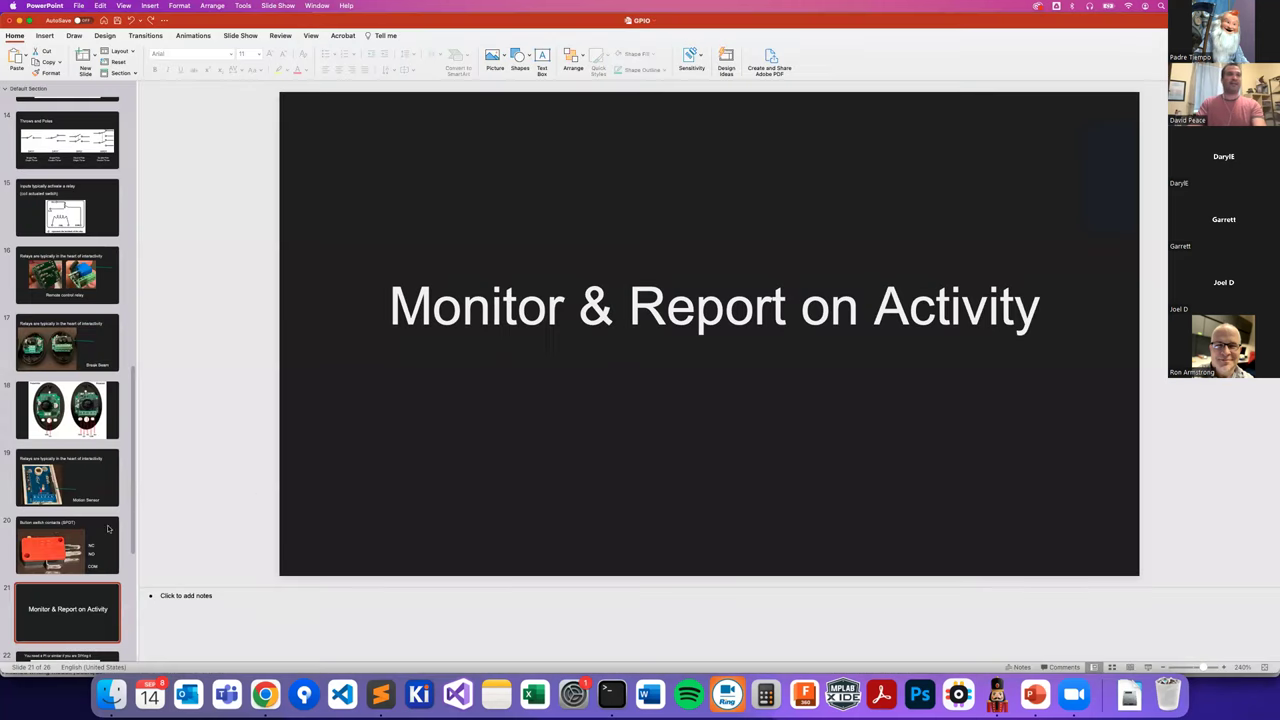
scroll(108, 527, "down", 5)
scroll(108, 527, "down", 2)
key("Down")
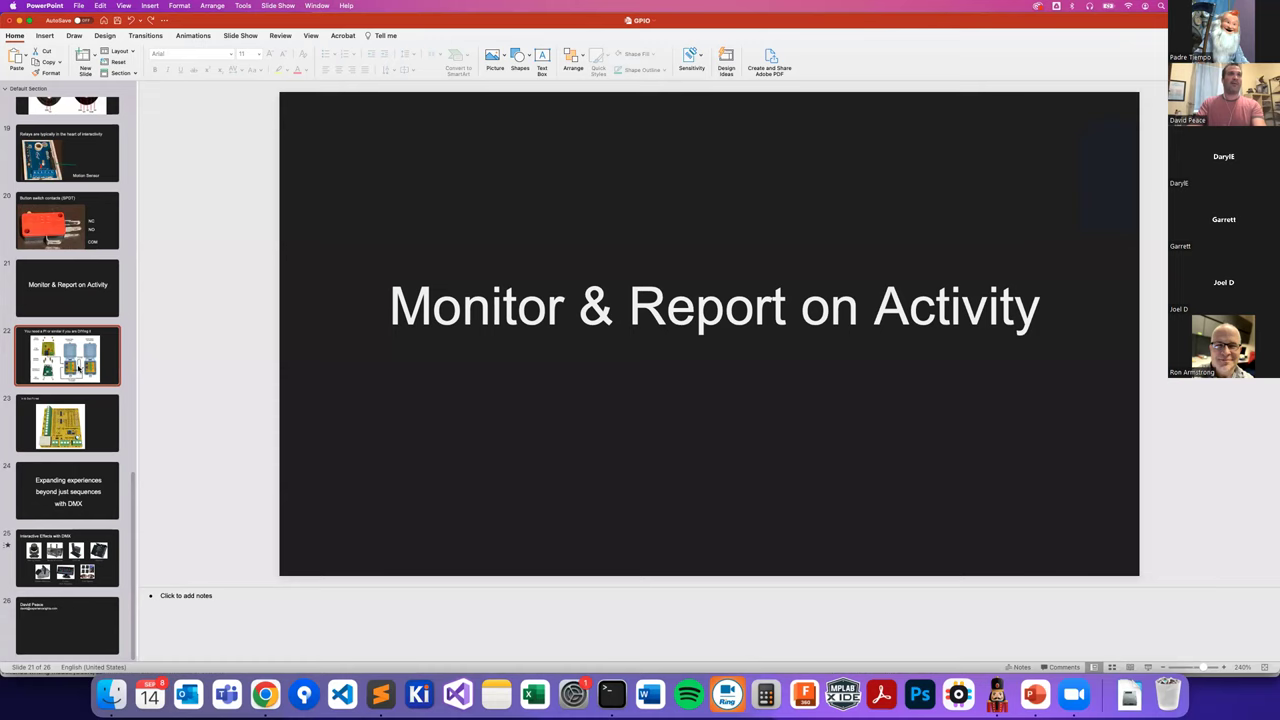
key("Down")
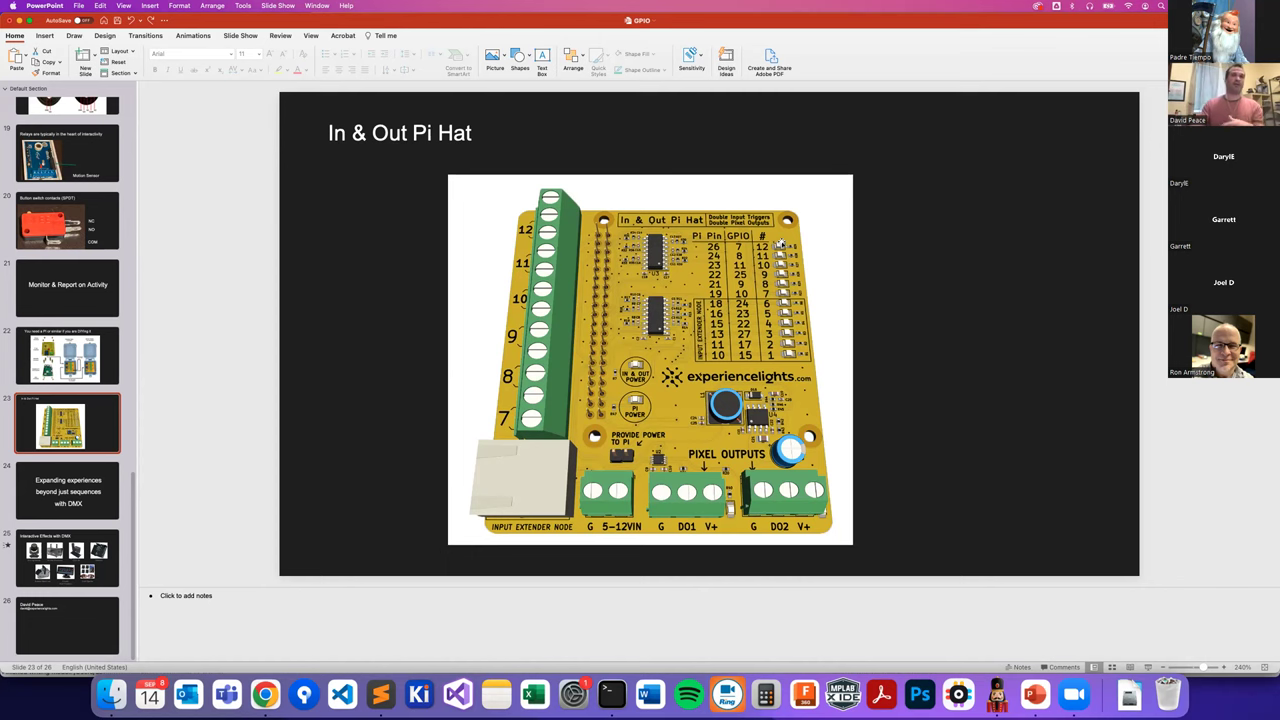
- Return to Falcon Player in Chrome and review the commands available for P1-26's rising edge, keeping Run Script
key("super+Tab")
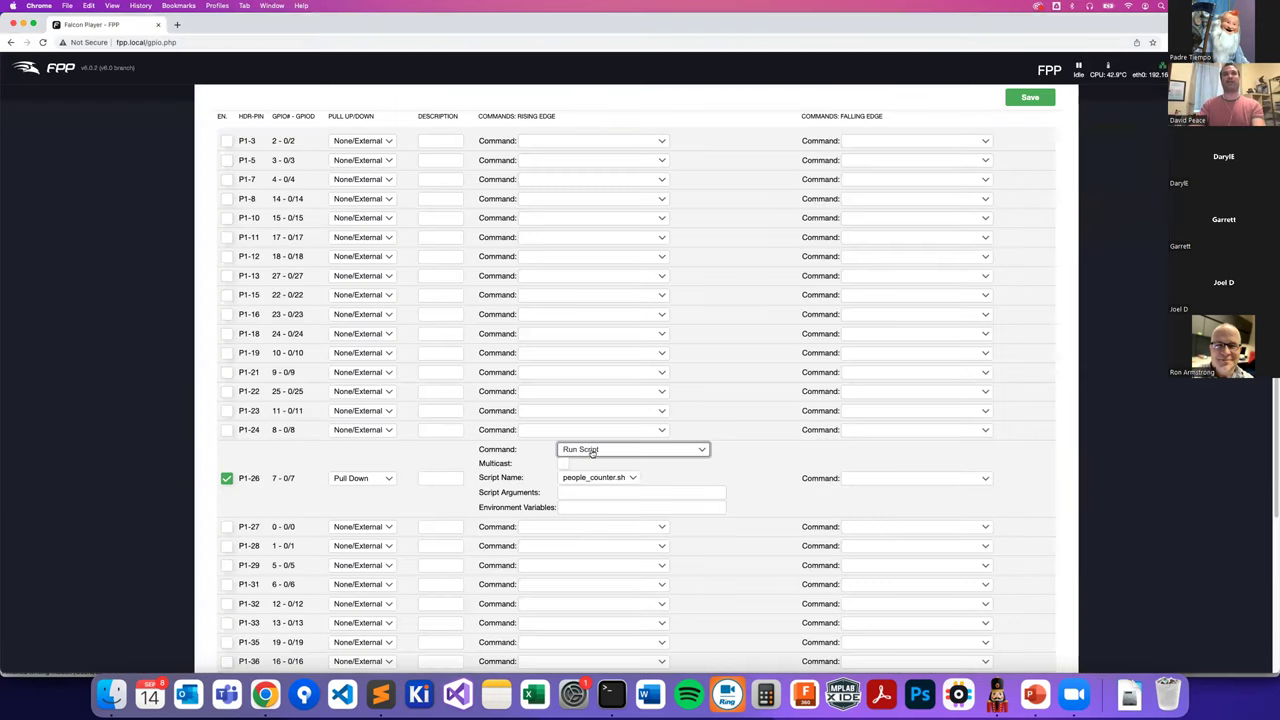
left_click(592, 452)
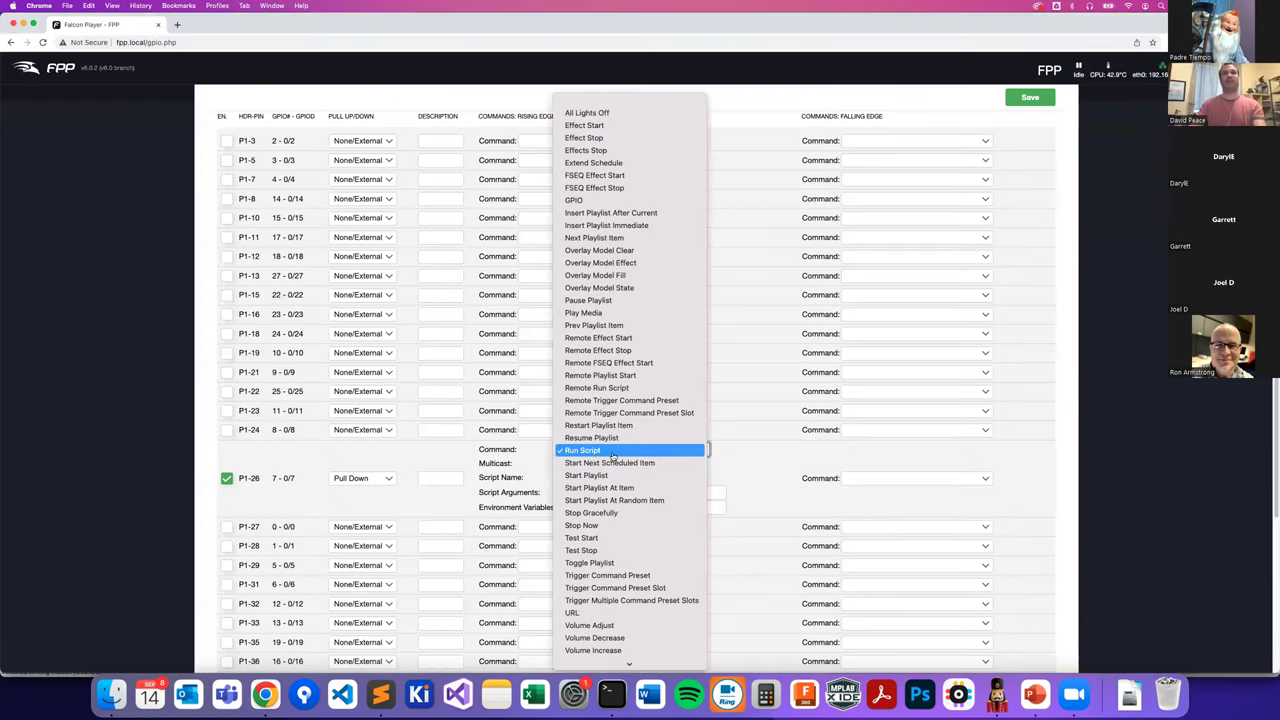
scroll(615, 472, "down", 1)
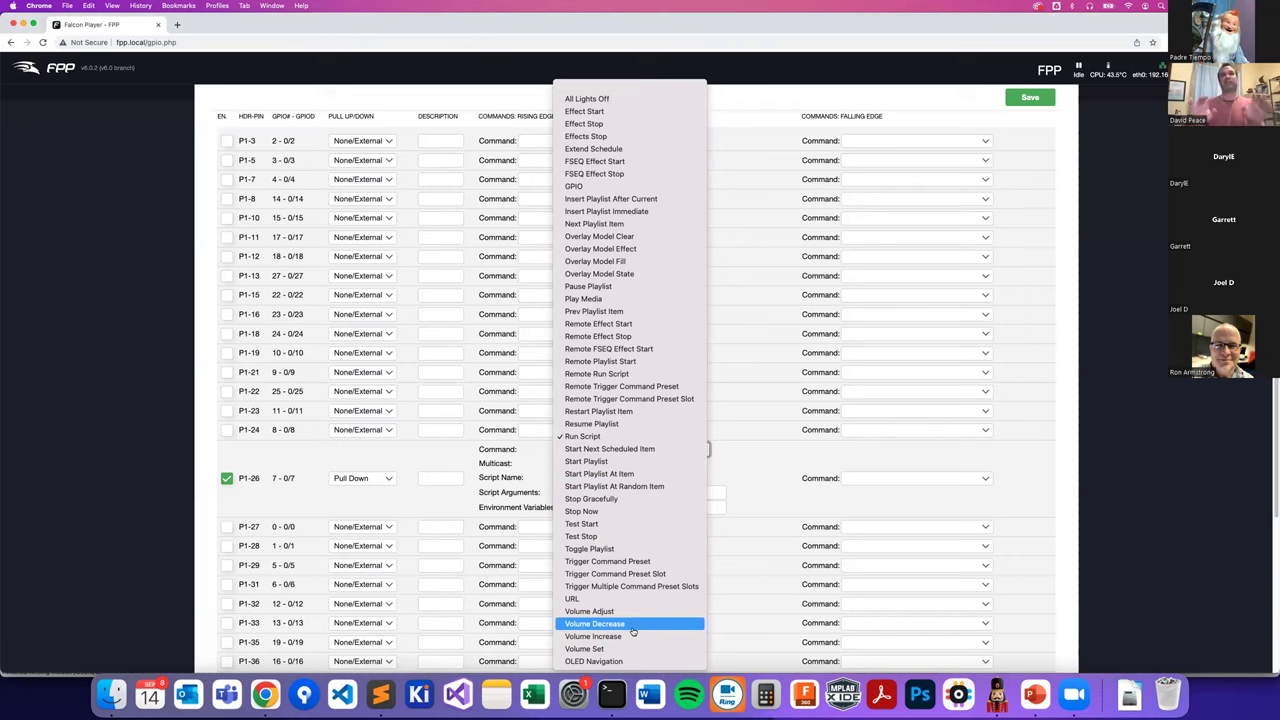
key("Escape")
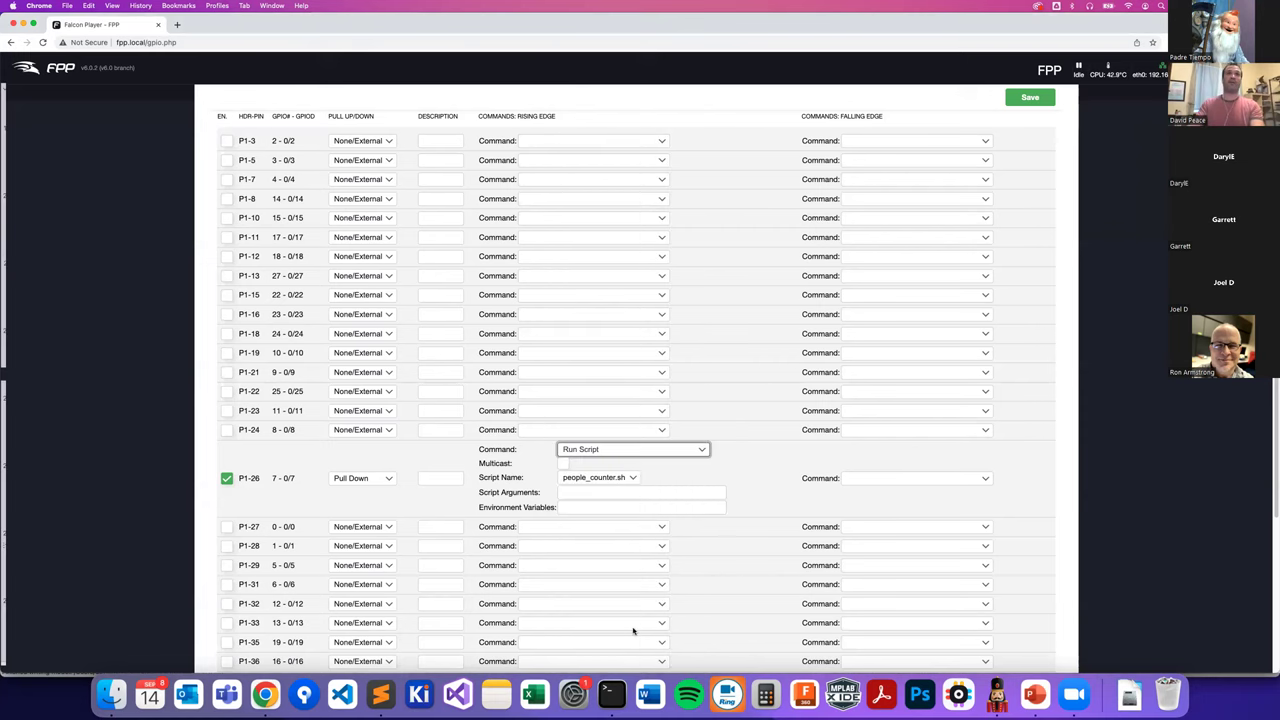
- Show PowerPoint's Interactive Effects with DMX slide, point out the CO2 Jet, Dimmer, Moving Heads, Bubble Machines and Floods pictures, and return to Chrome
key("super+Tab")
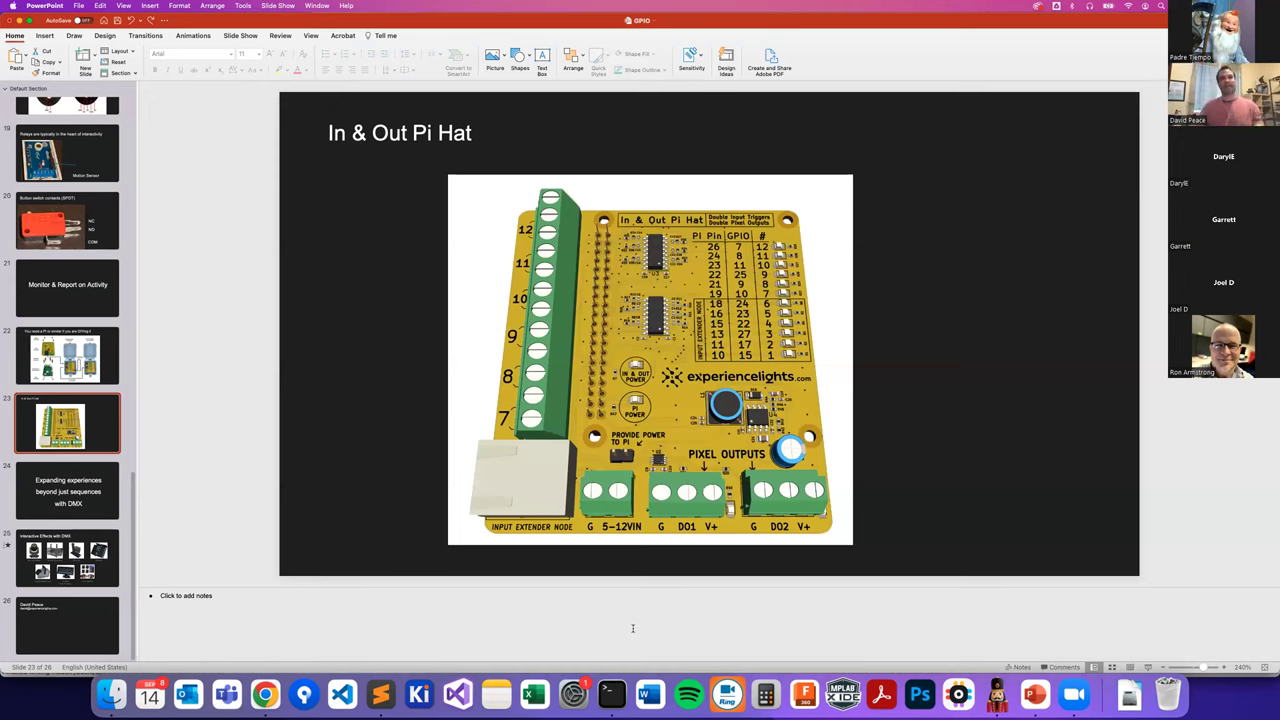
left_click(58, 580)
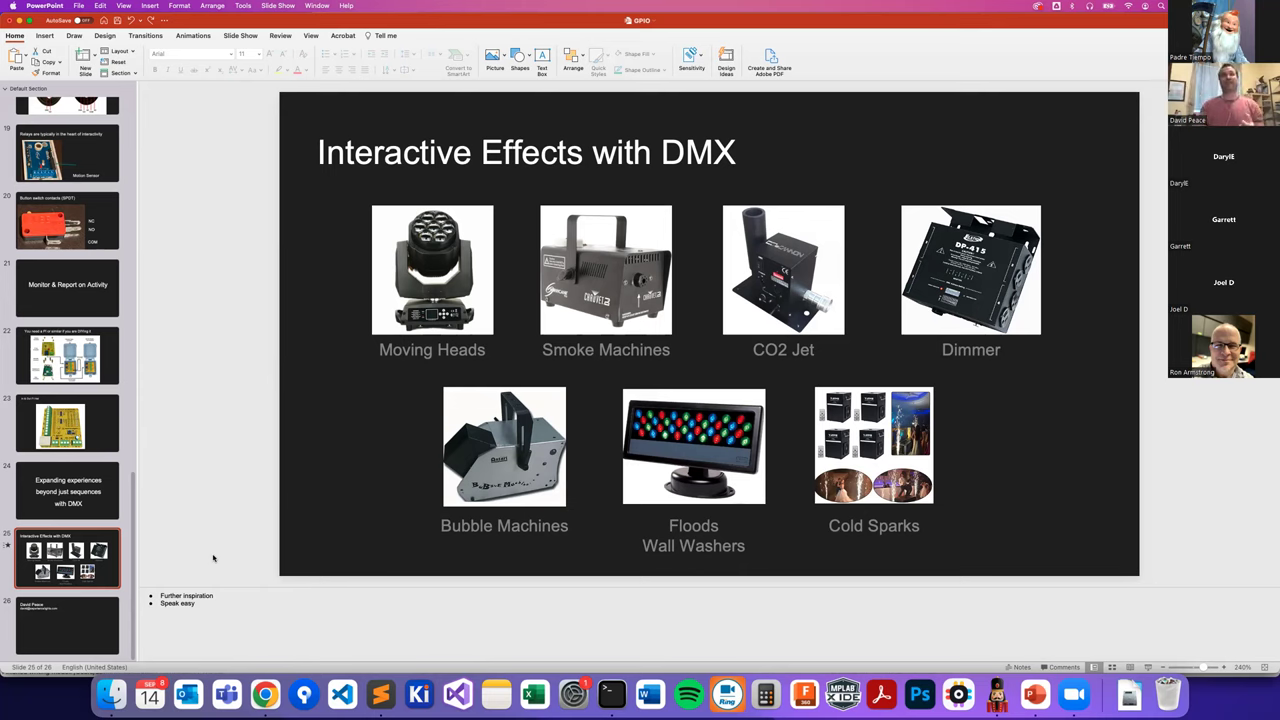
left_click(768, 302)
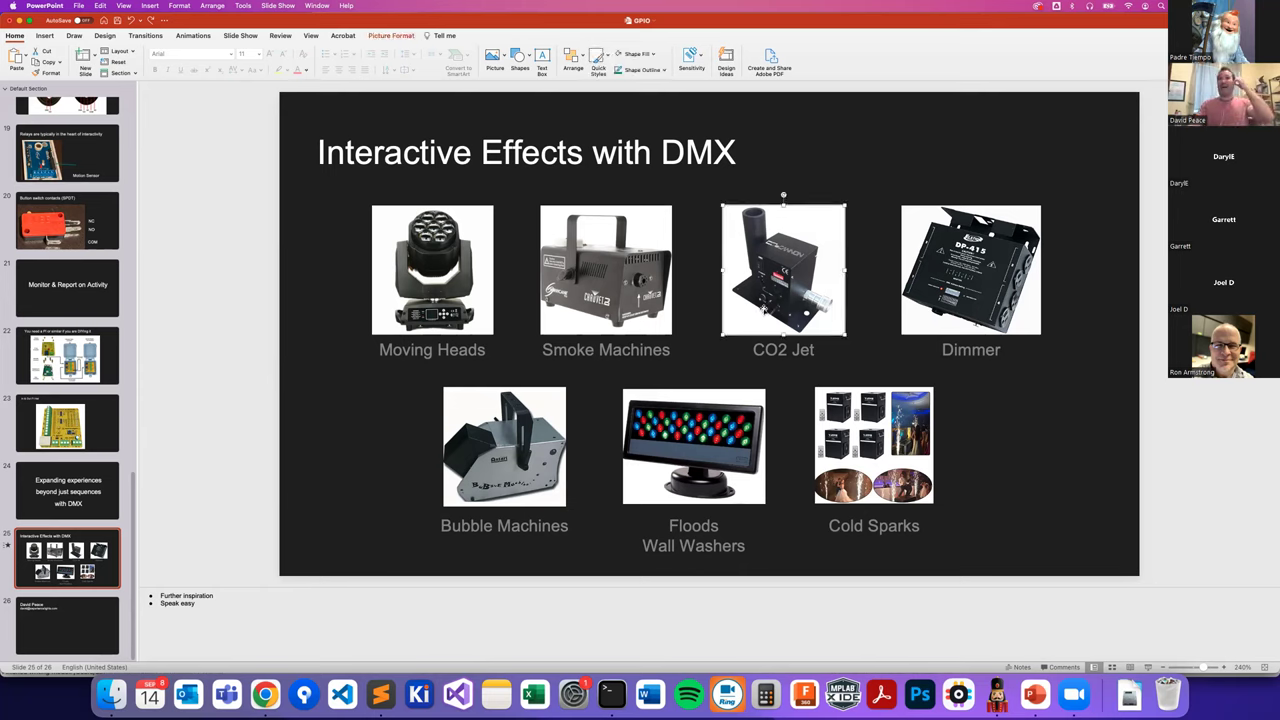
left_click(956, 299)
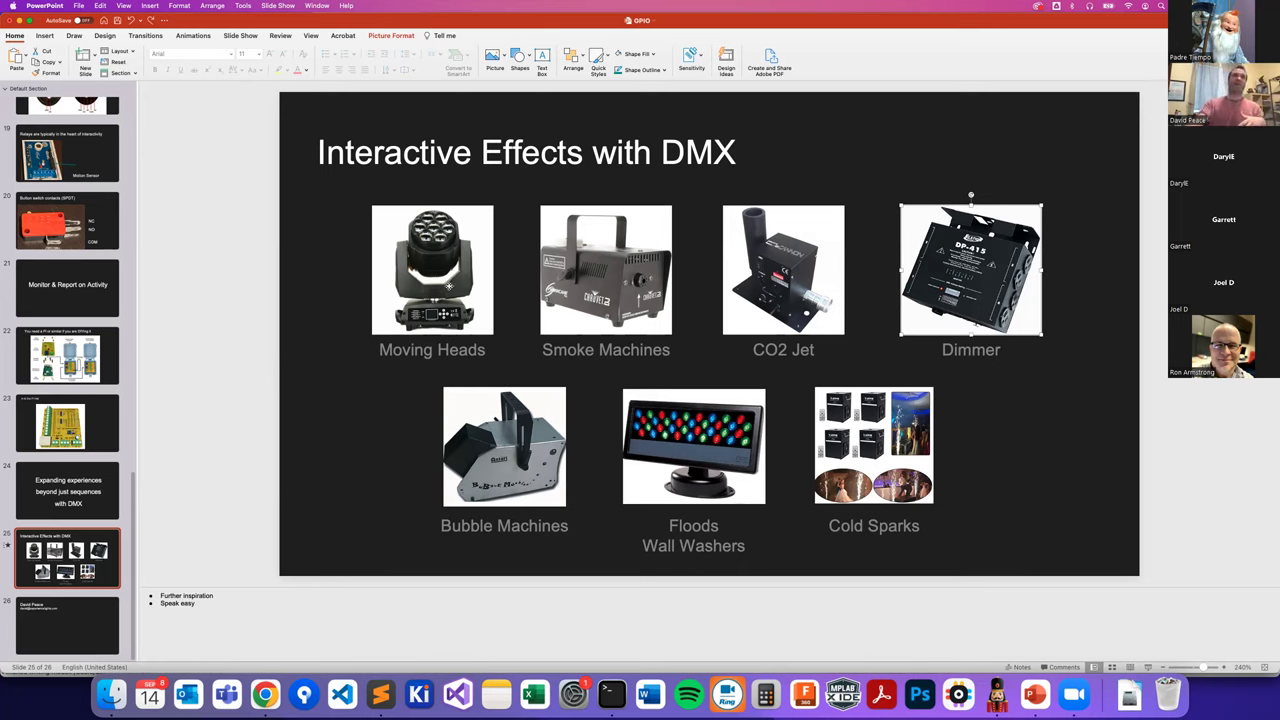
left_click(451, 288)
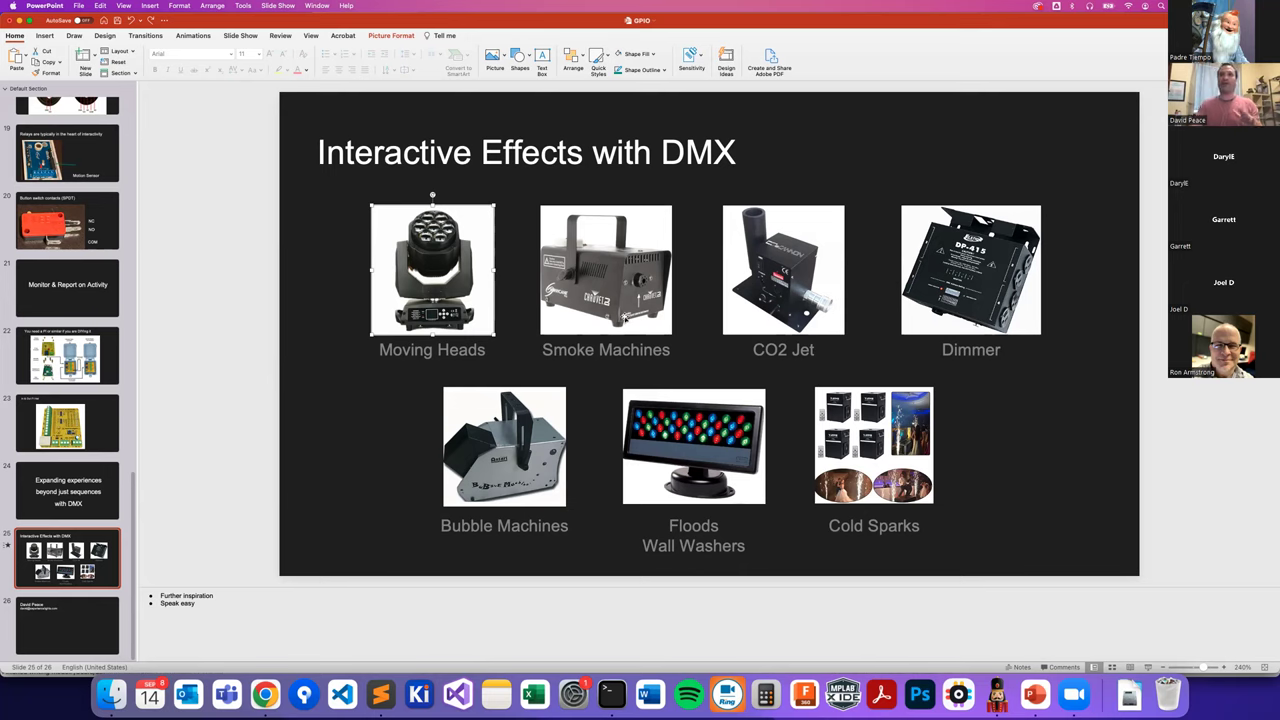
left_click(524, 486)
left_click(728, 478)
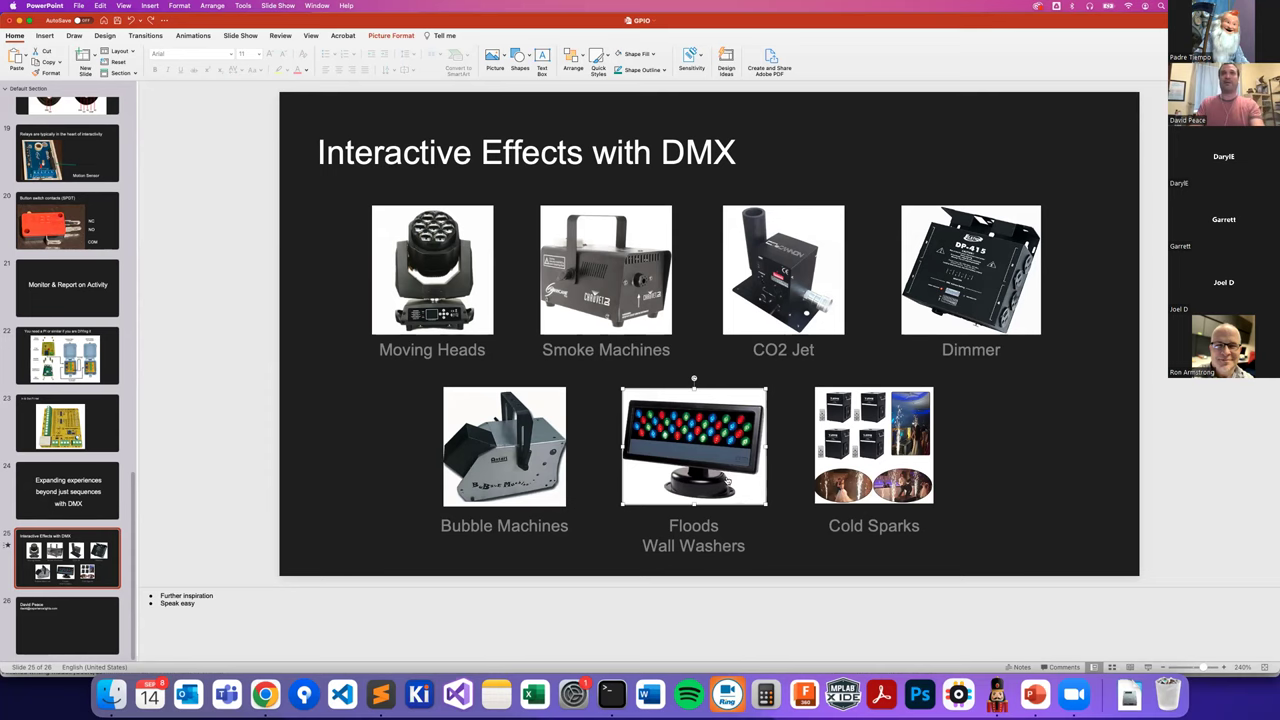
key("super+Tab")
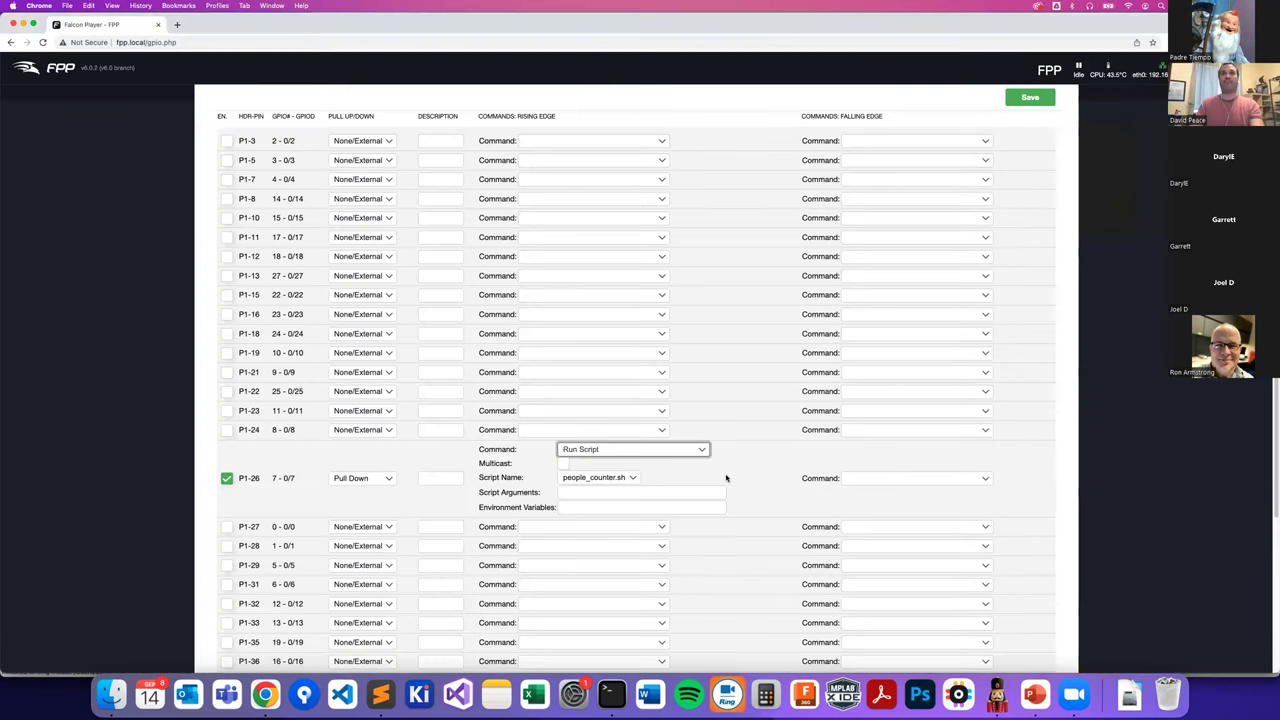
- Show PowerPoint's Interactive Effects with DMX slide, then return to Falcon Player in Chrome and review the commands available for P1-26's rising edge
key("super+Tab")
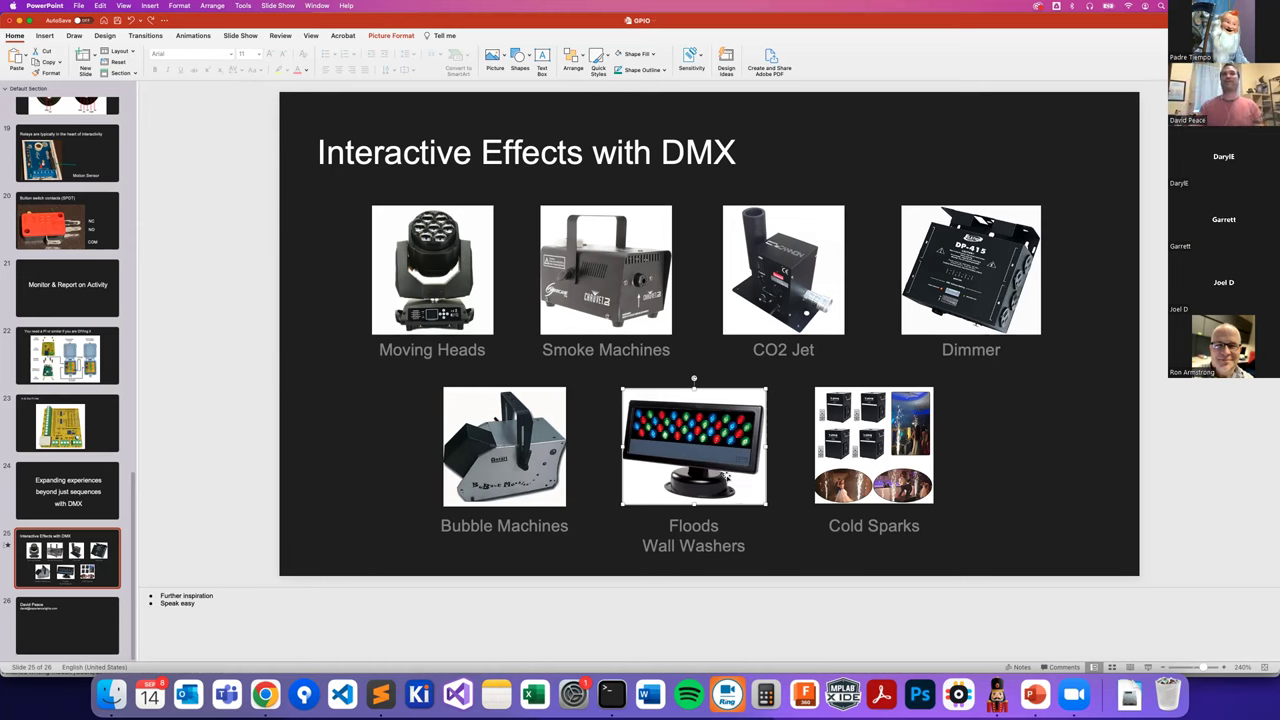
left_click(325, 440)
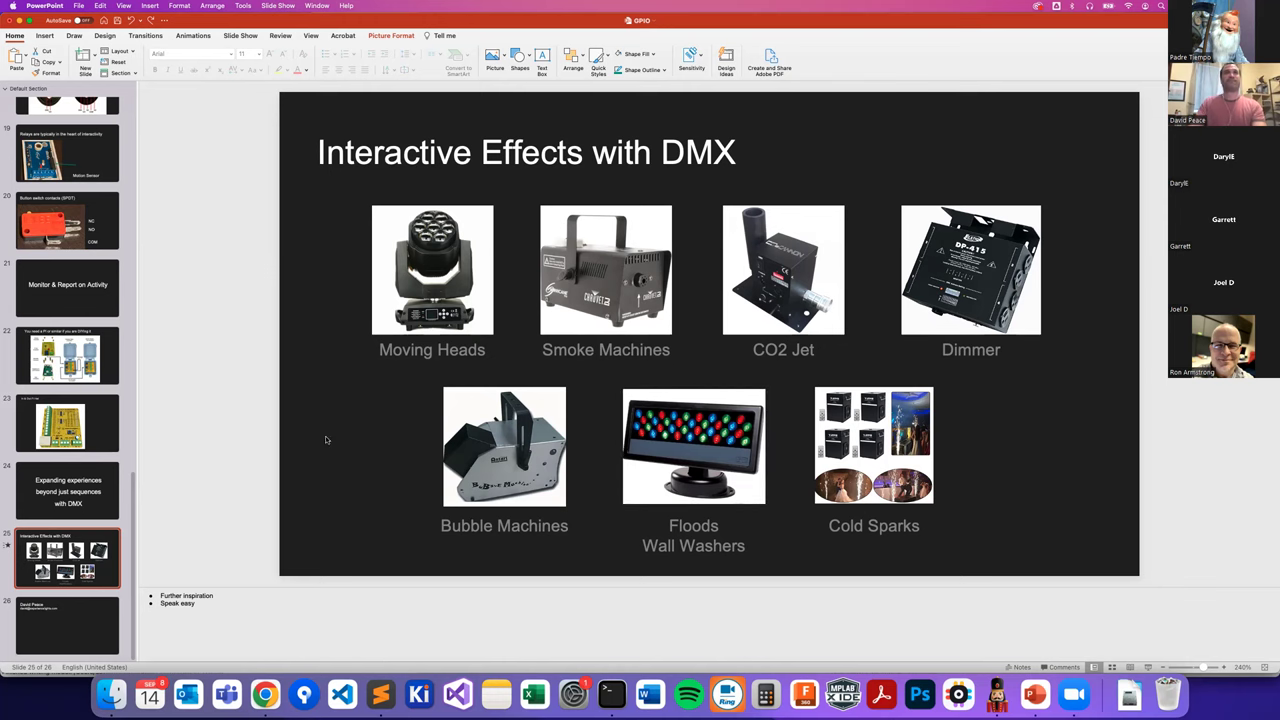
key("super+Tab")
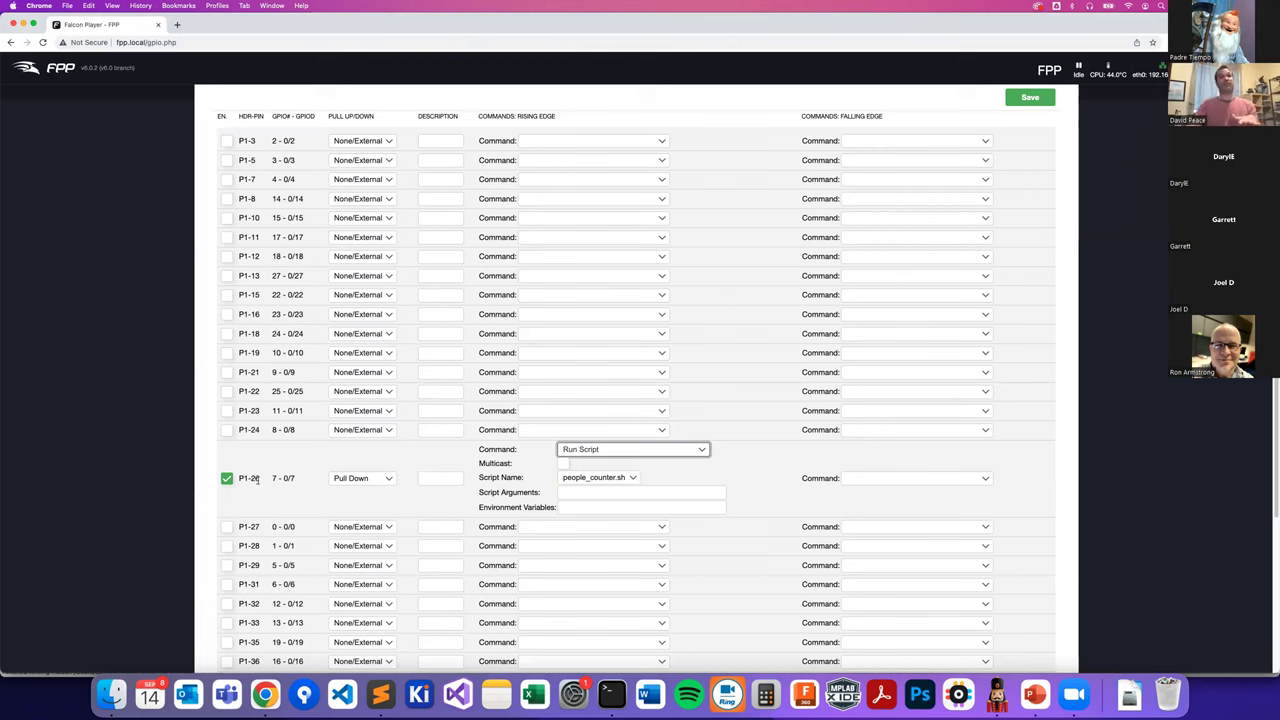
left_click(564, 450)
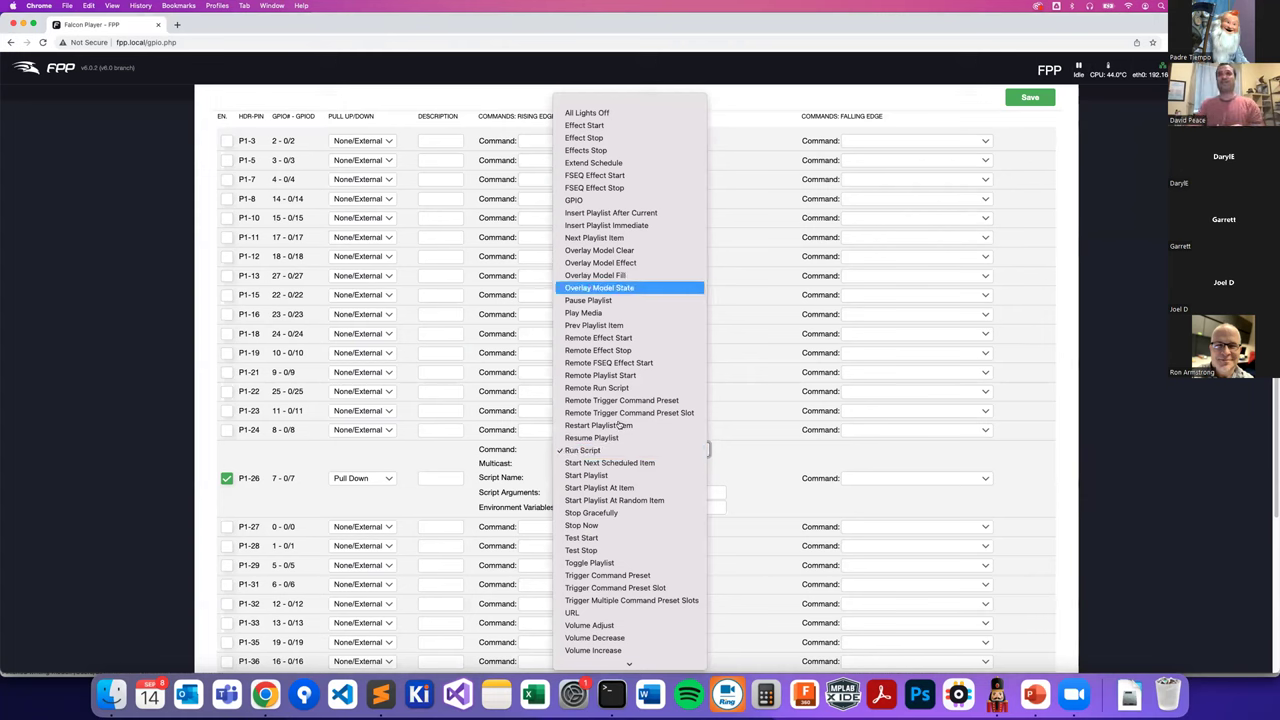
scroll(630, 540, "down", 1)
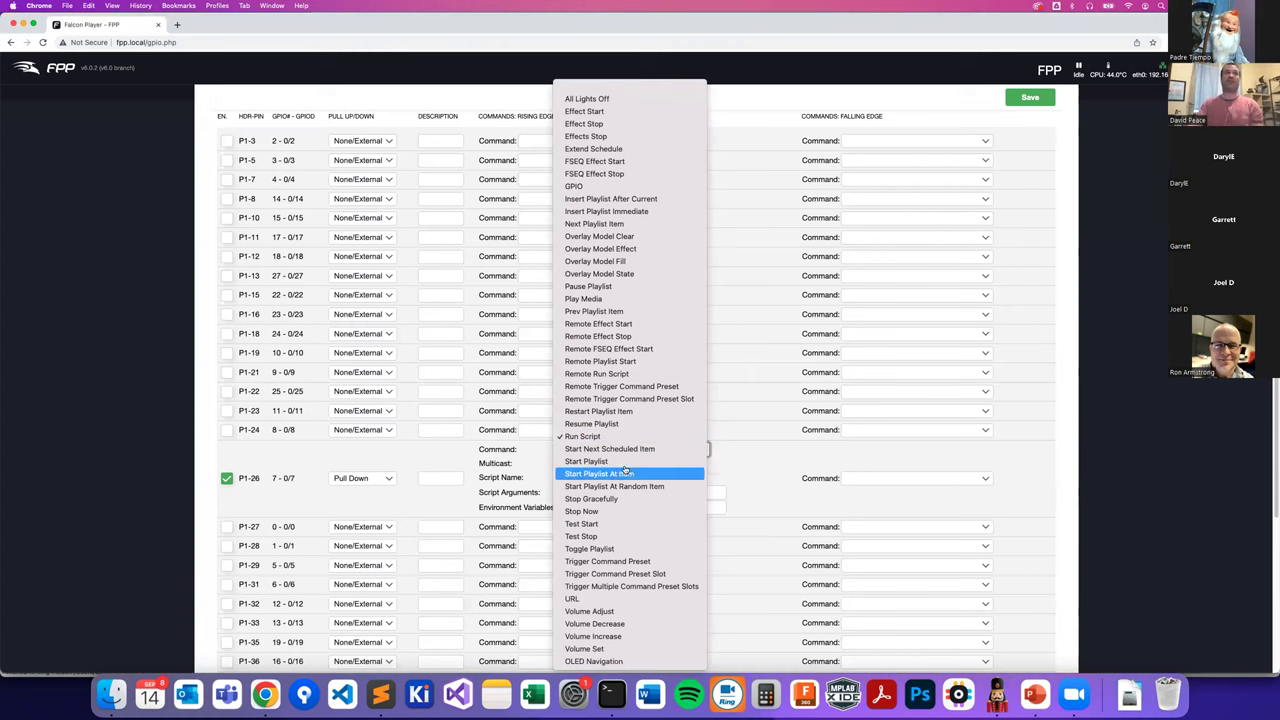
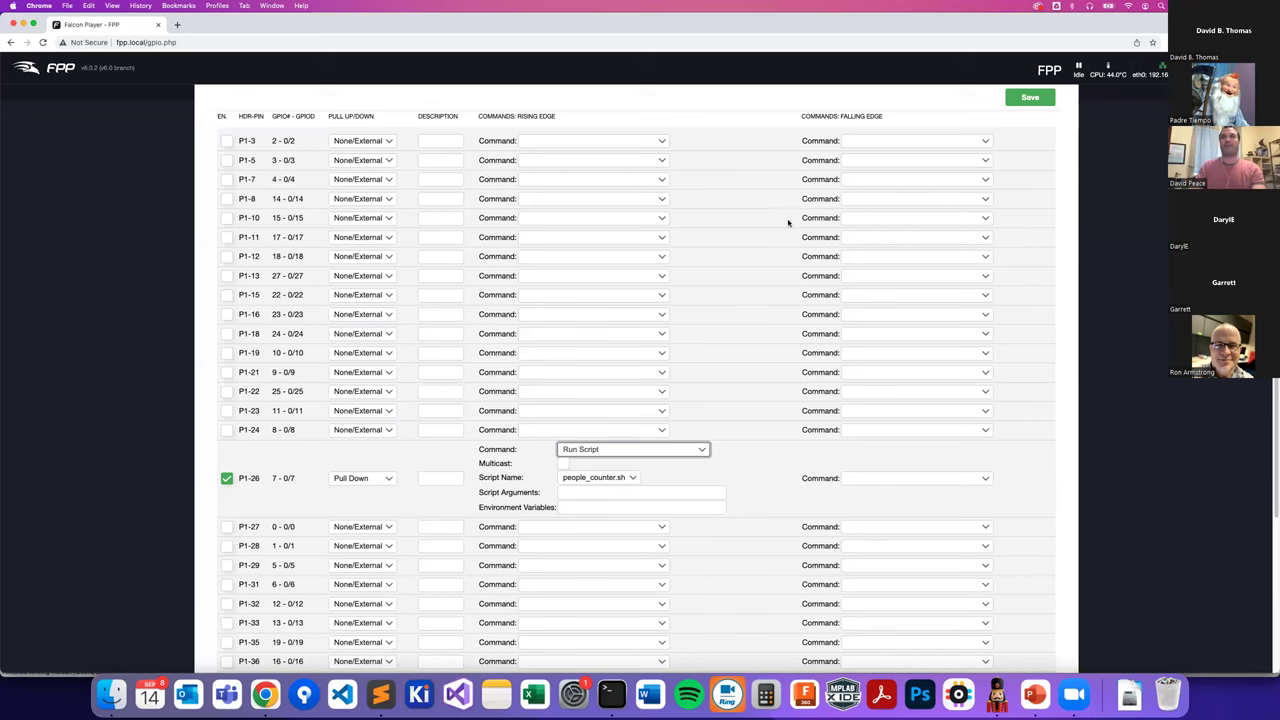
- Download people_tracker.csv from the File Manager's Scripts list and open the downloaded file
scroll(680, 130, "up", 2)
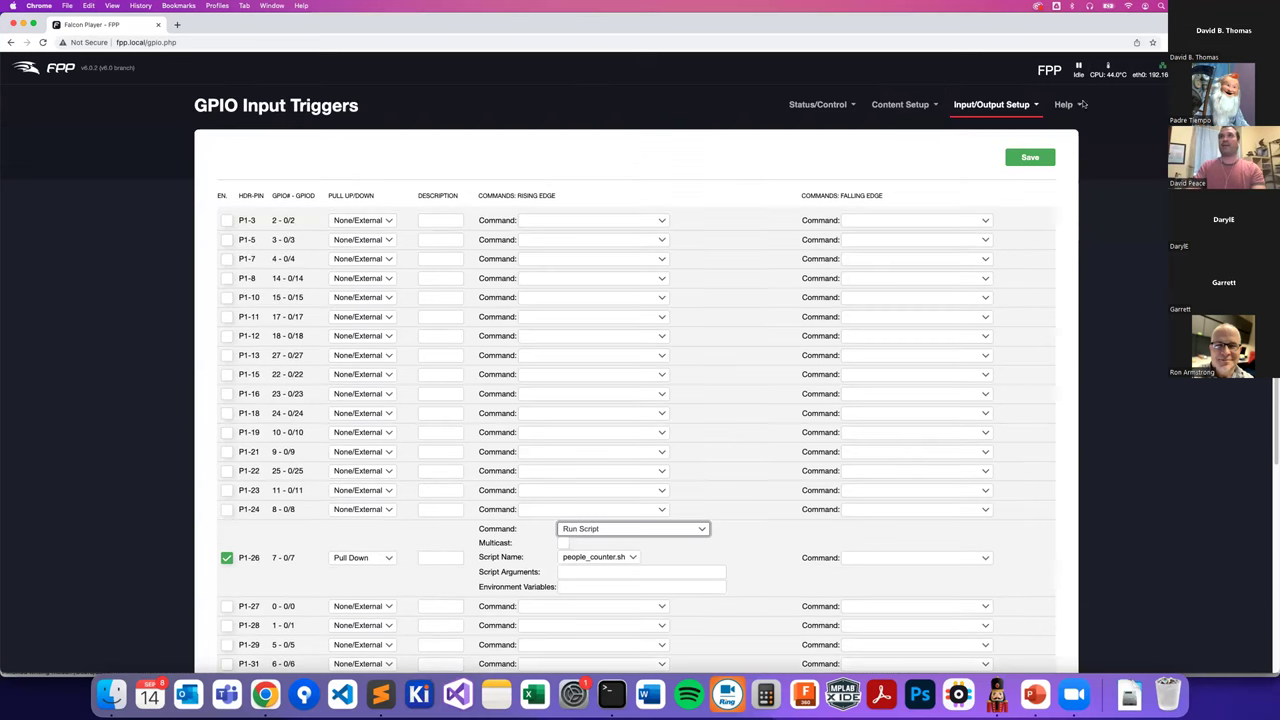
left_click(905, 105)
left_click(915, 110)
left_click(916, 124)
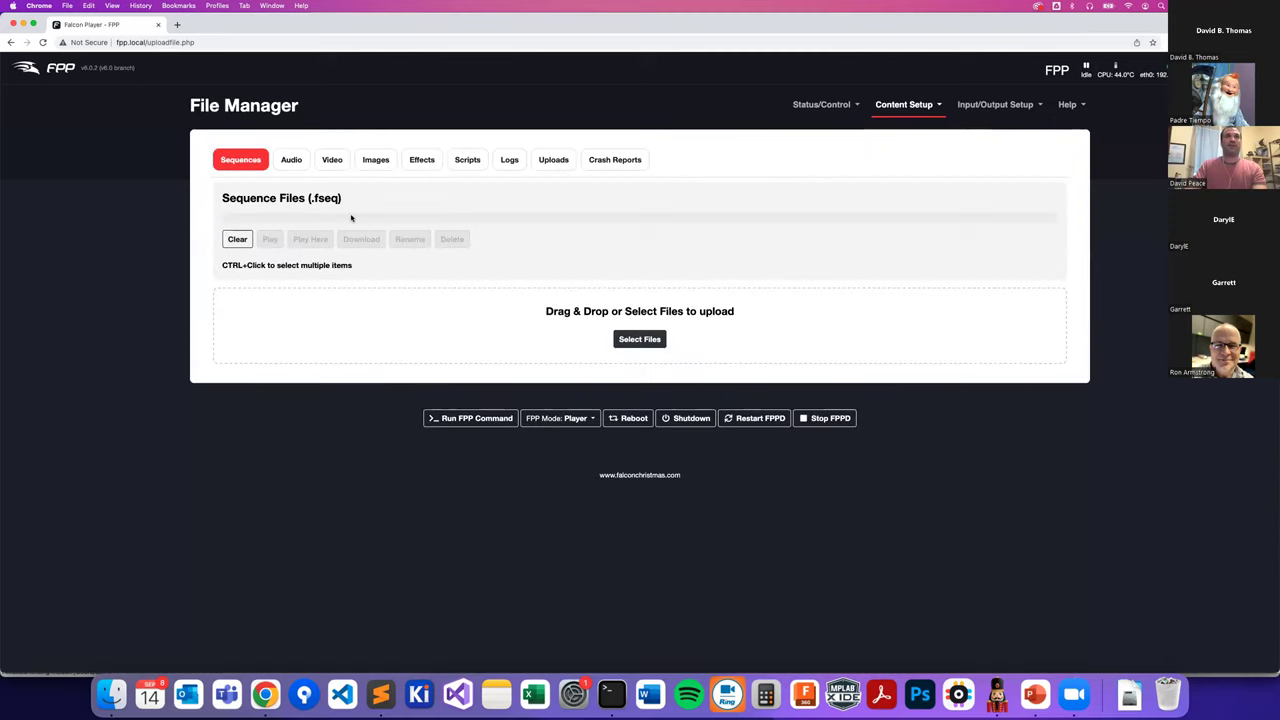
left_click(466, 162)
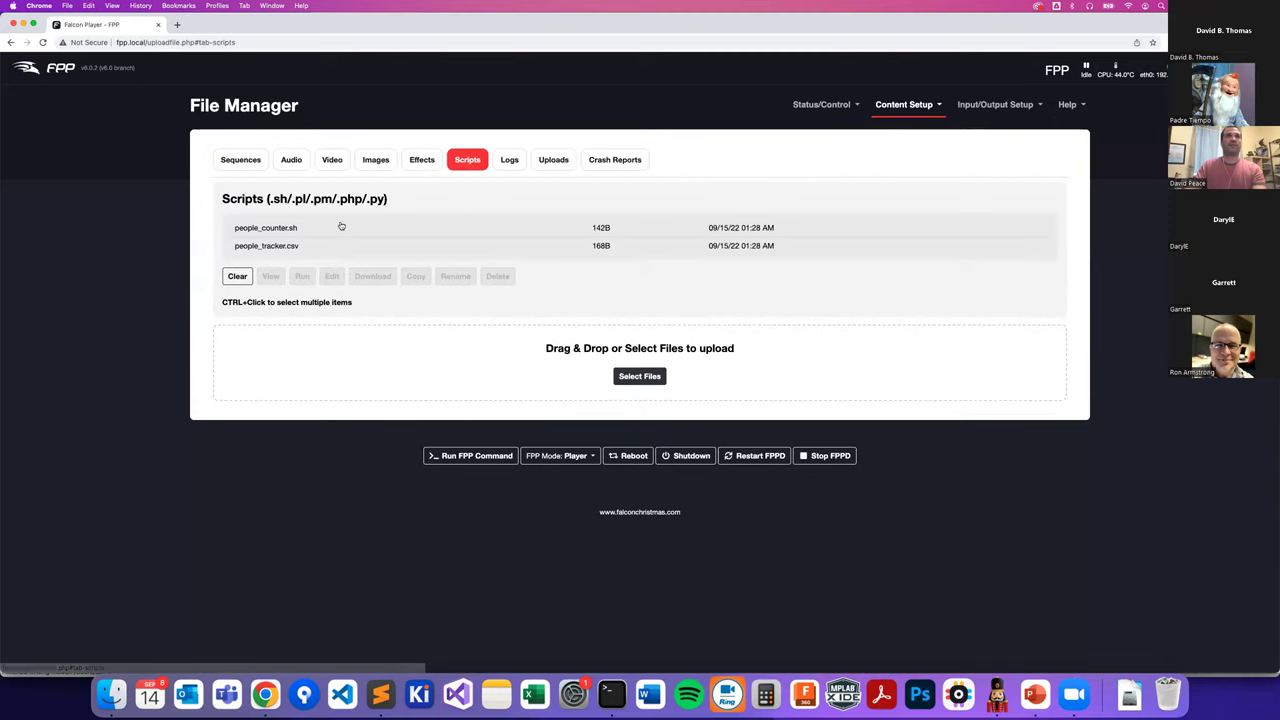
left_click(326, 247)
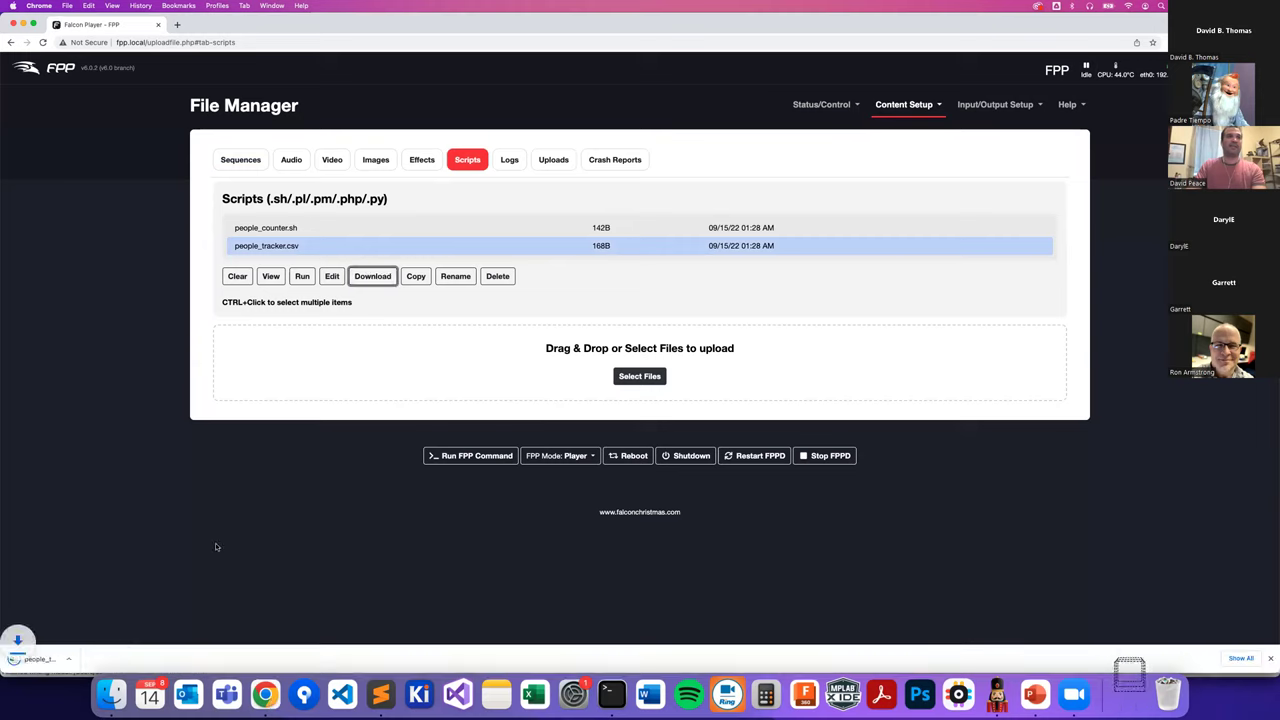
left_click(83, 660)
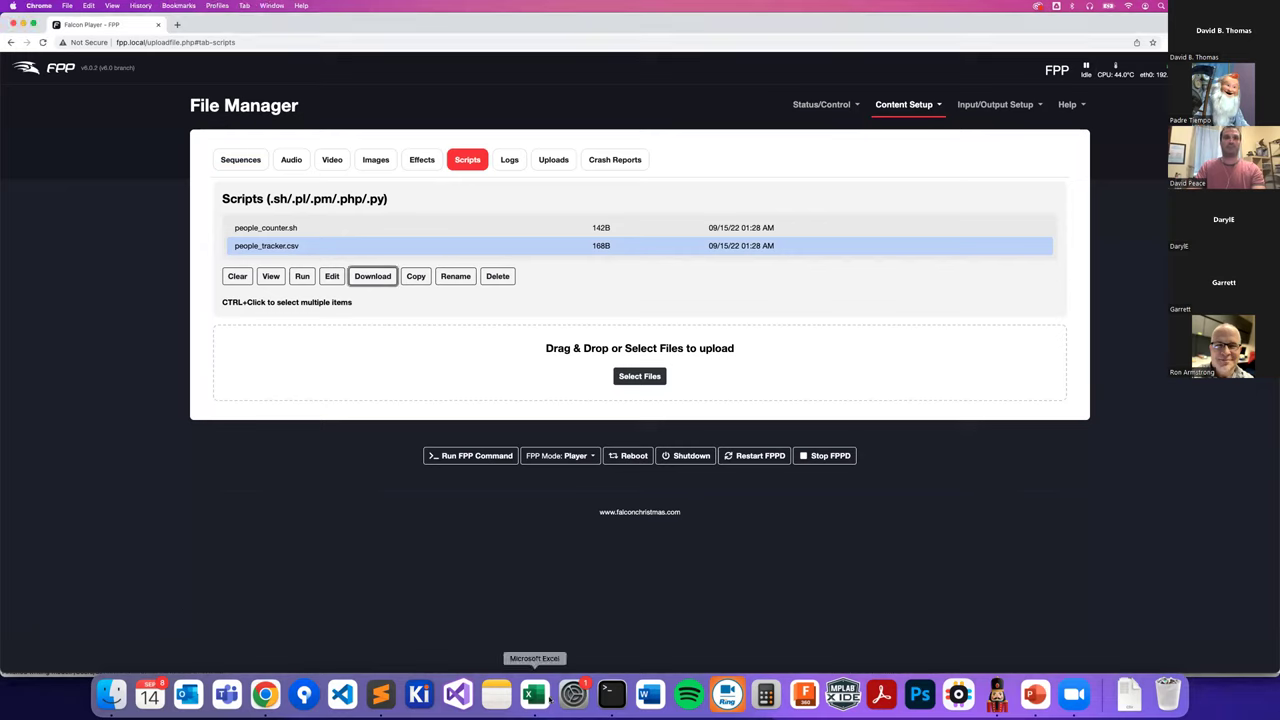
left_click(372, 276)
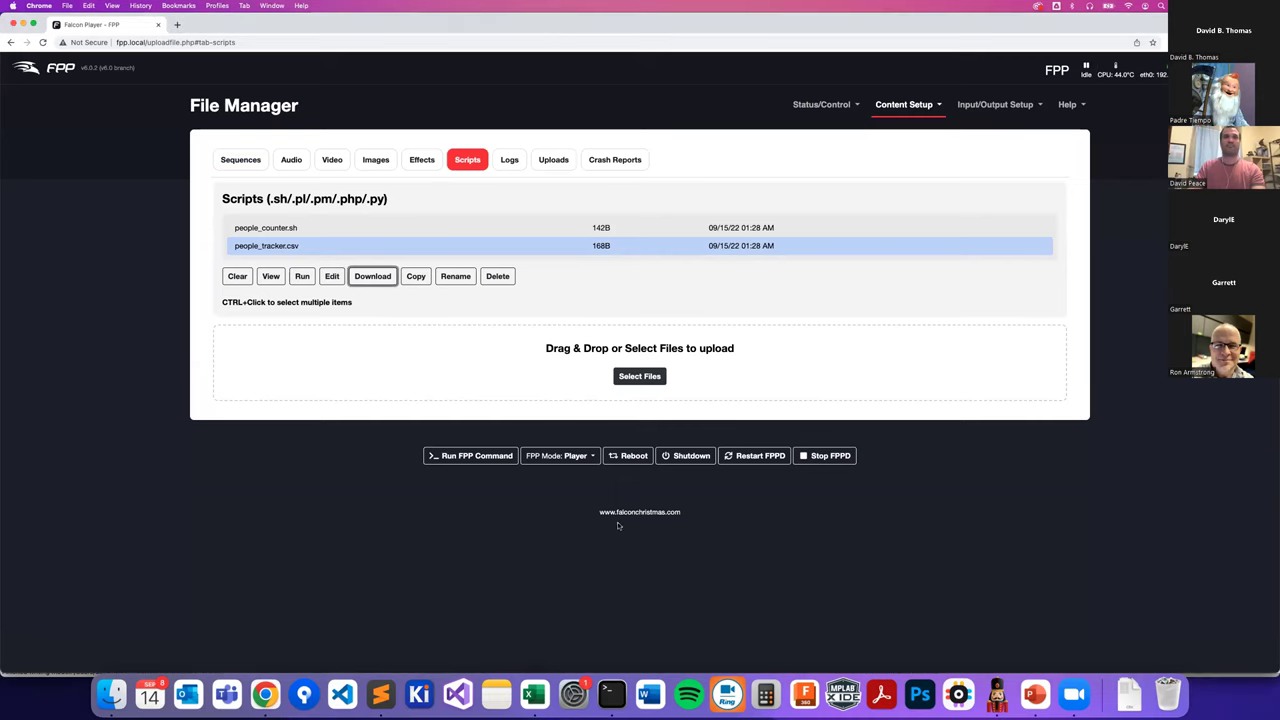
- Examine the logged dates and times in the people_tracker workbook in Excel, and return to Falcon Player in Chrome
left_click(111, 692)
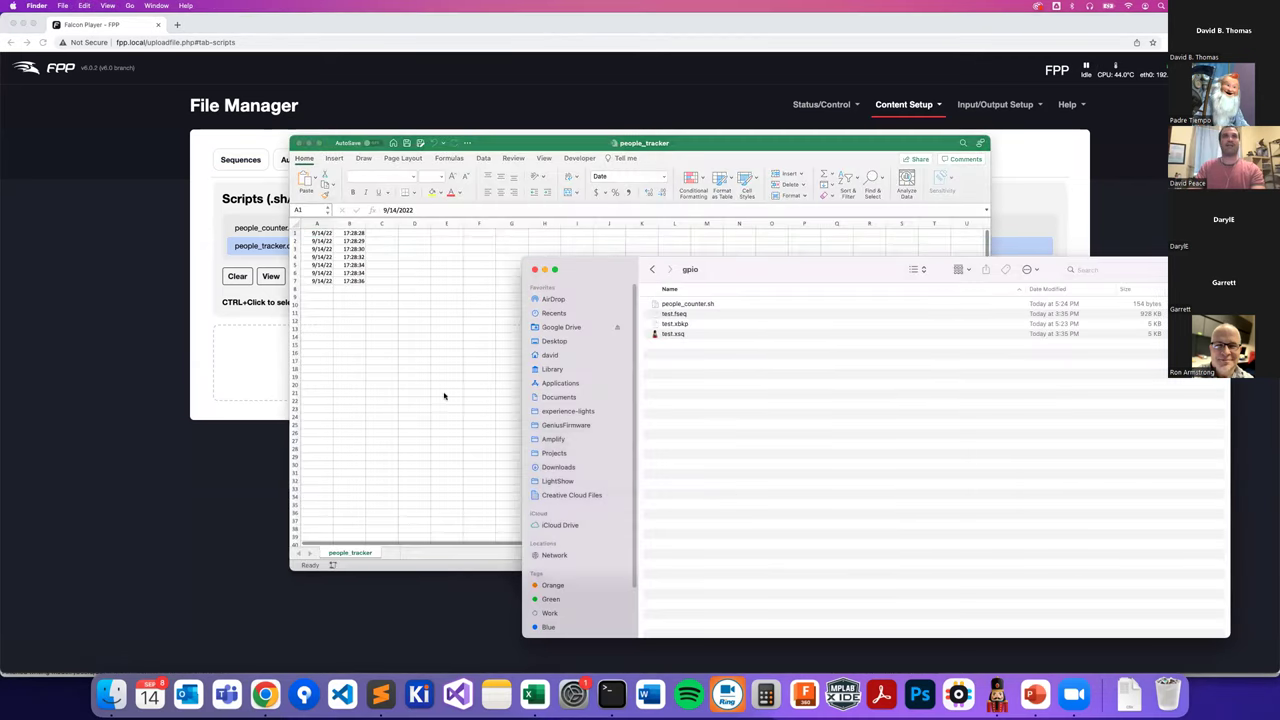
left_click(380, 350)
left_click(340, 296)
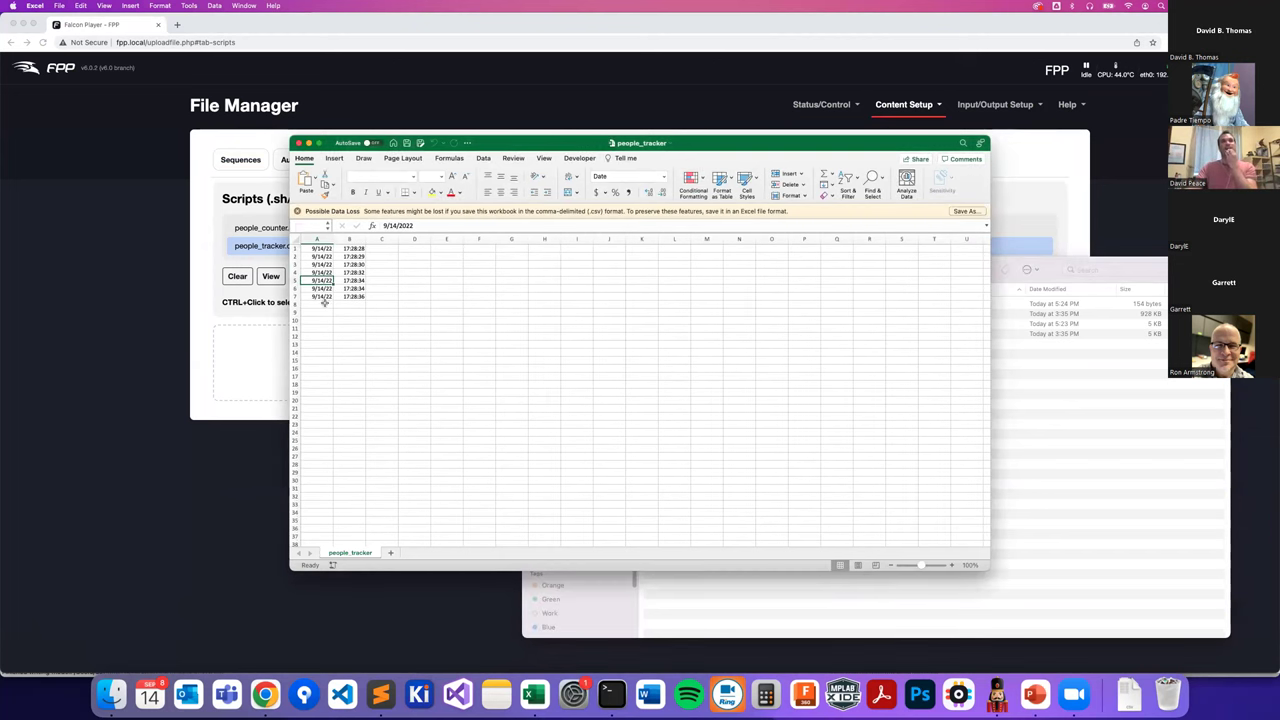
left_click_drag(314, 302, 356, 250)
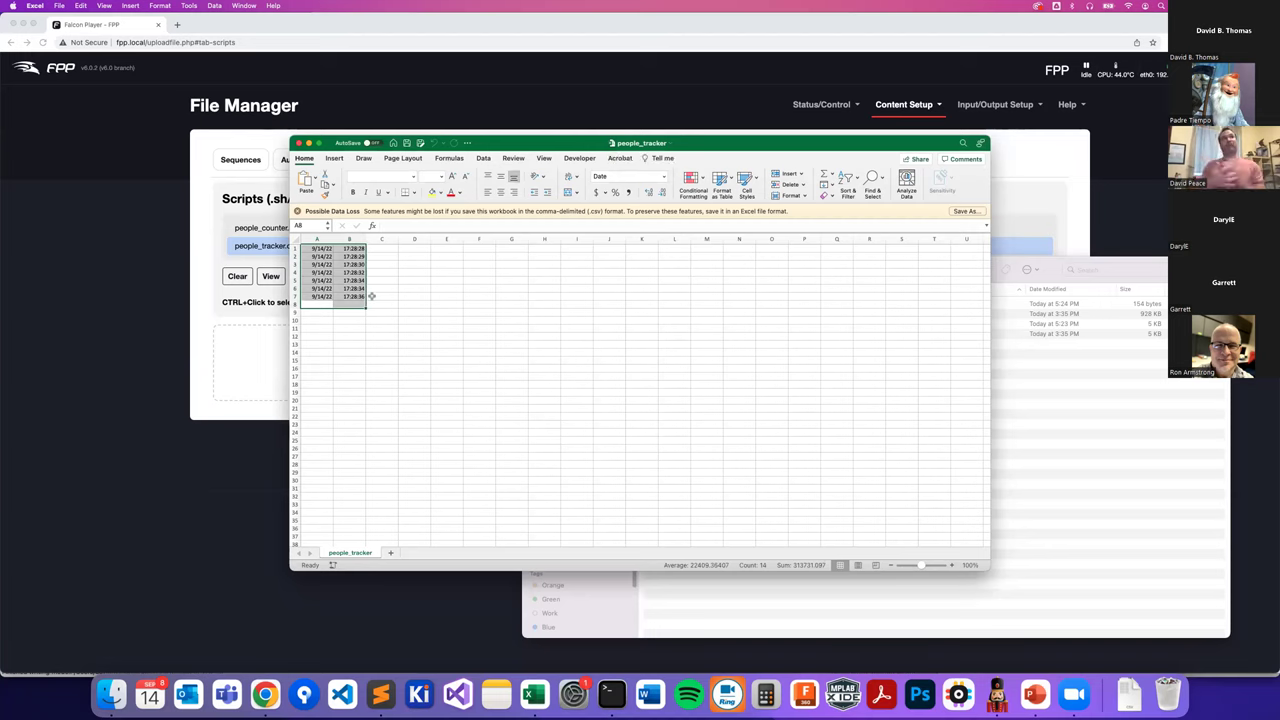
left_click(371, 296)
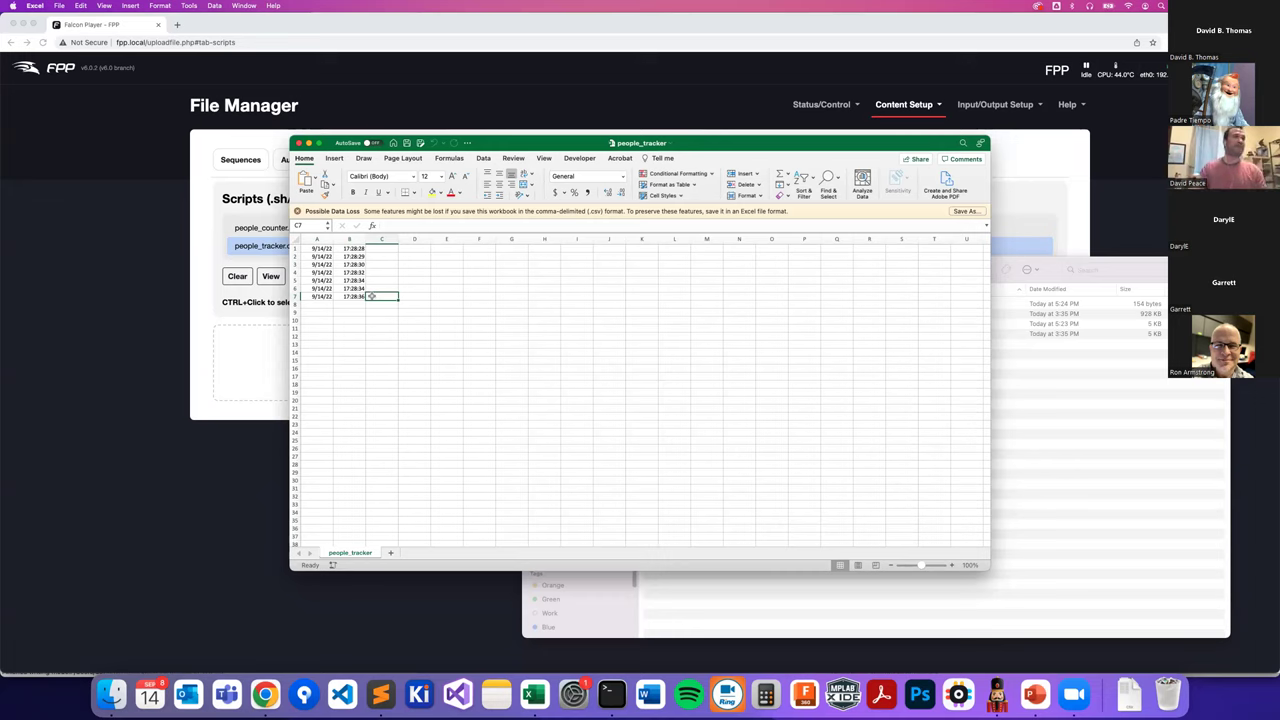
left_click(350, 305)
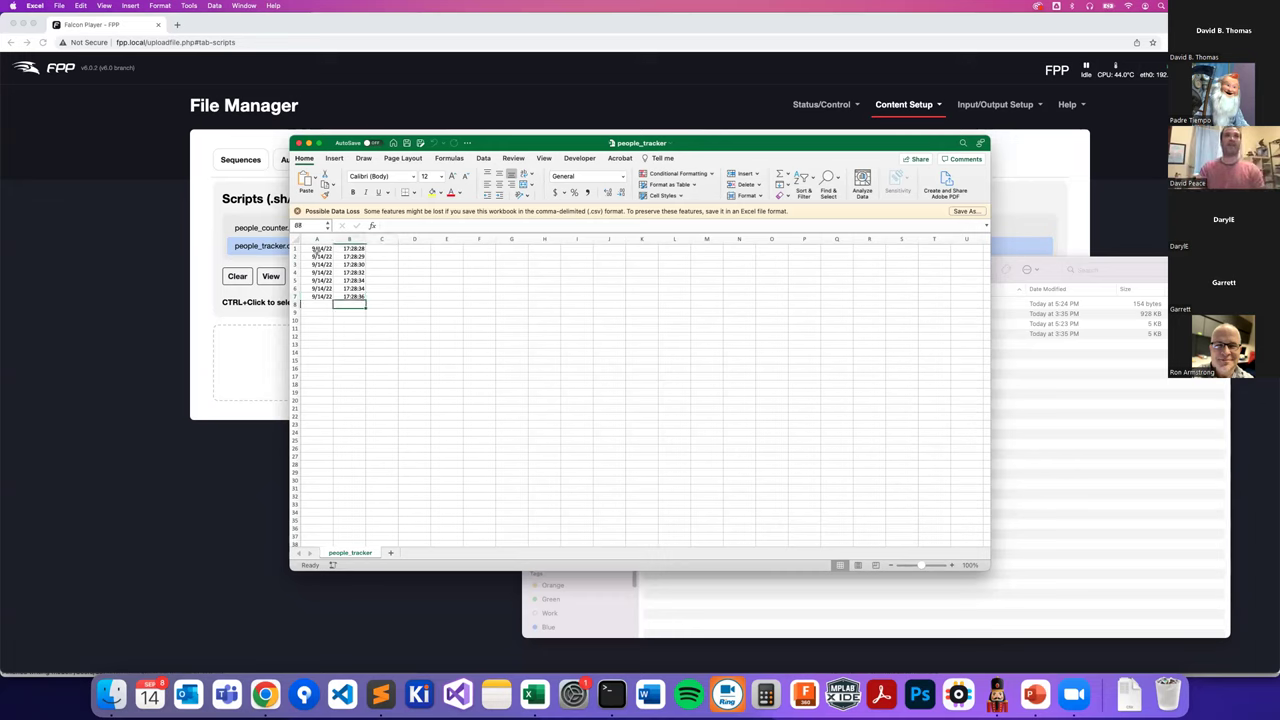
mouse_move(316, 248)
left_mouse_down()
mouse_move(355, 297)
mouse_move(316, 256)
left_mouse_up()
left_click(379, 319)
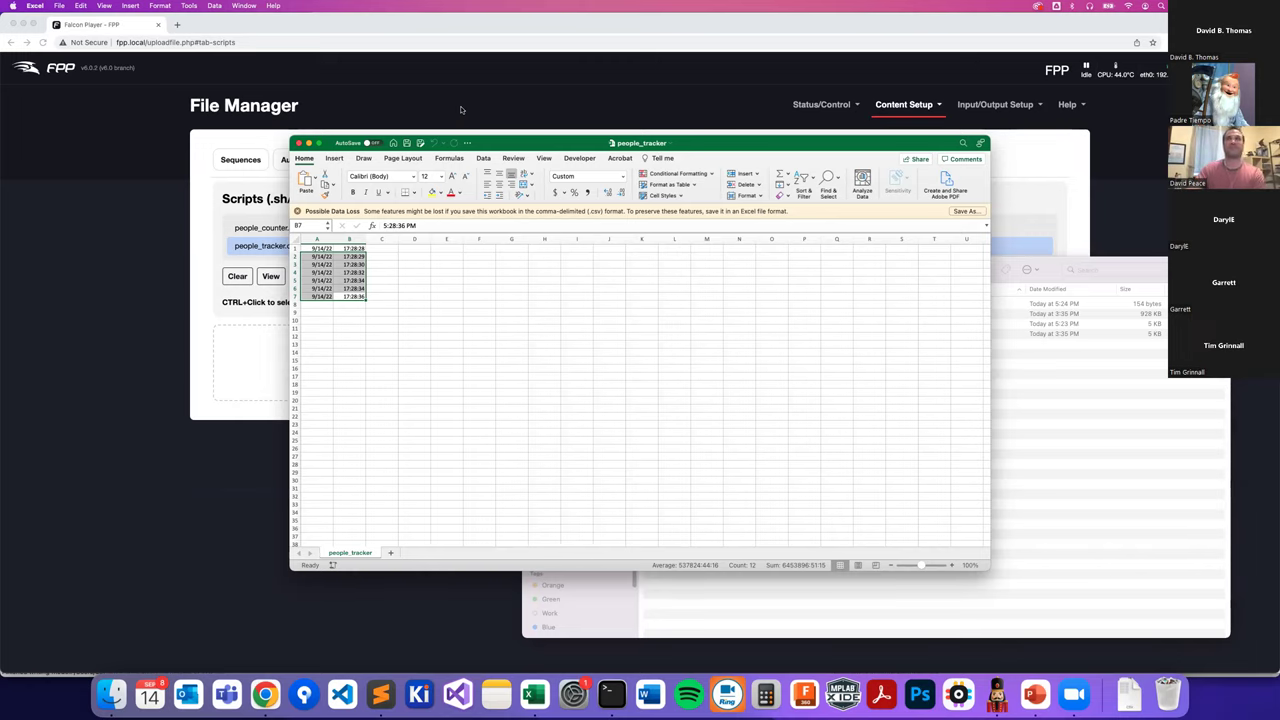
left_click(459, 110)
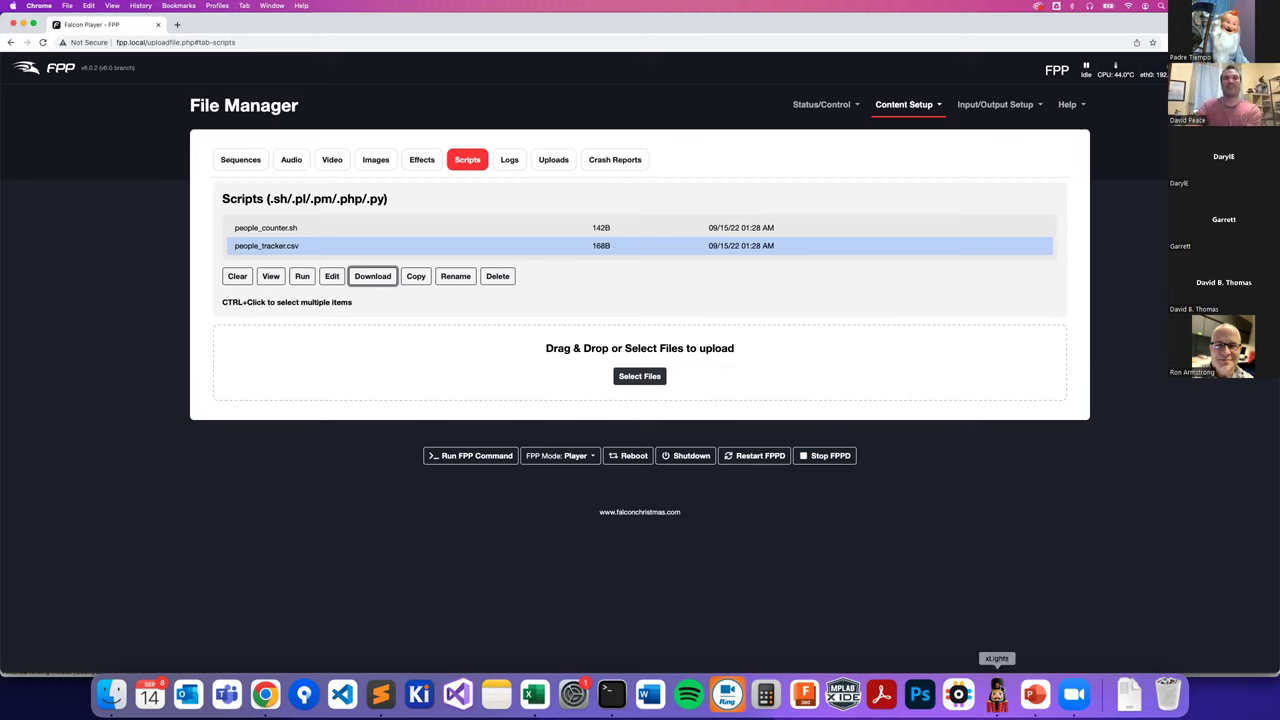
- Switch to xLights, look over the Model commands for the All row without choosing any, and return to Falcon Player in Chrome
left_click(997, 693)
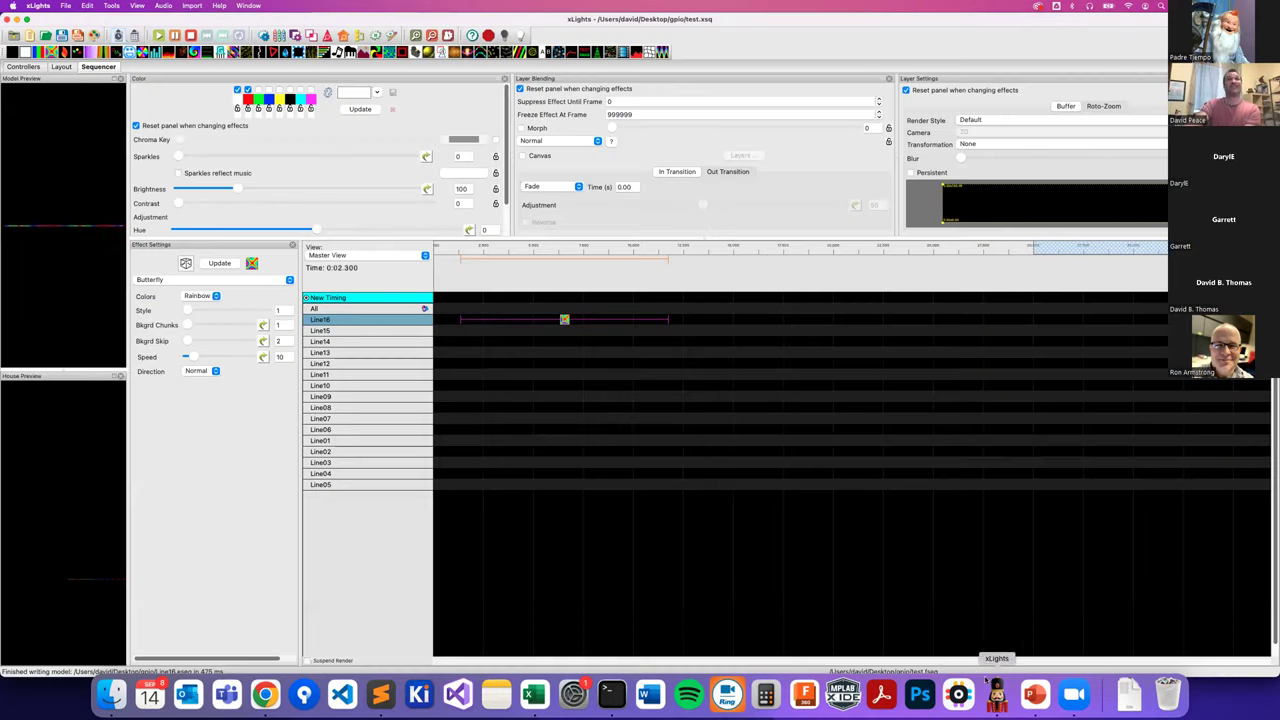
right_click(396, 315)
mouse_move(449, 412)
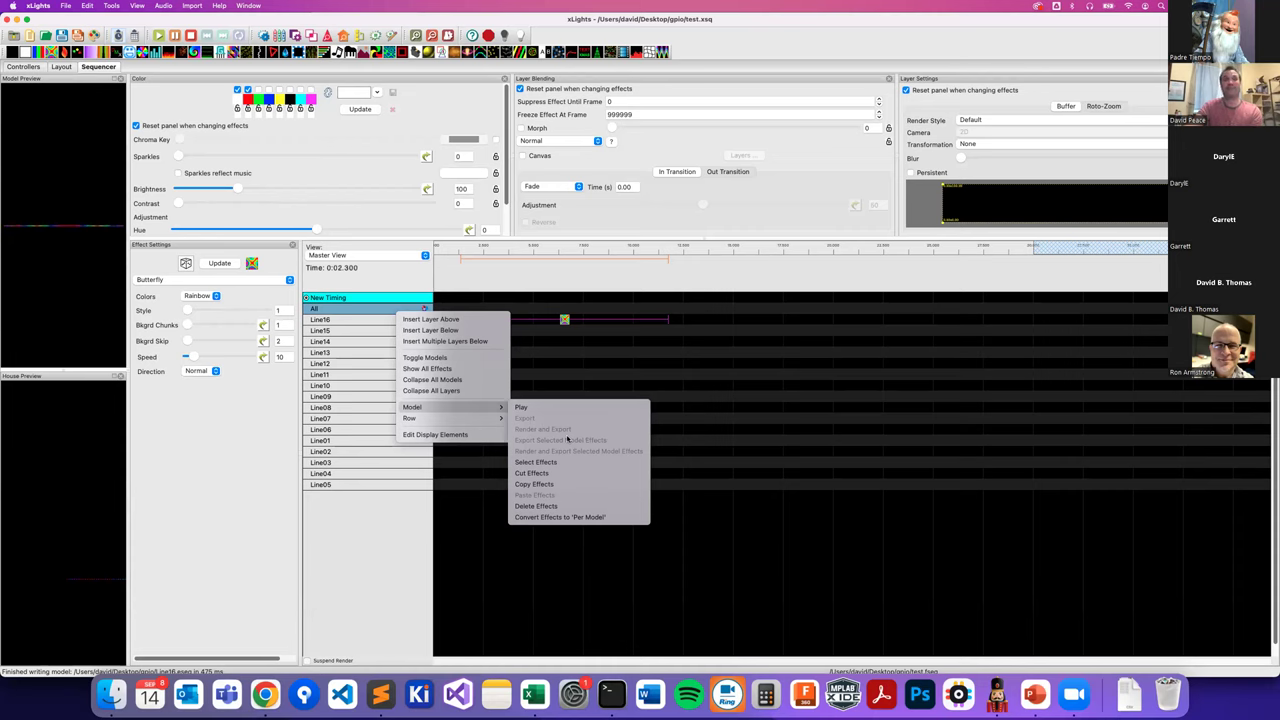
left_click(578, 366)
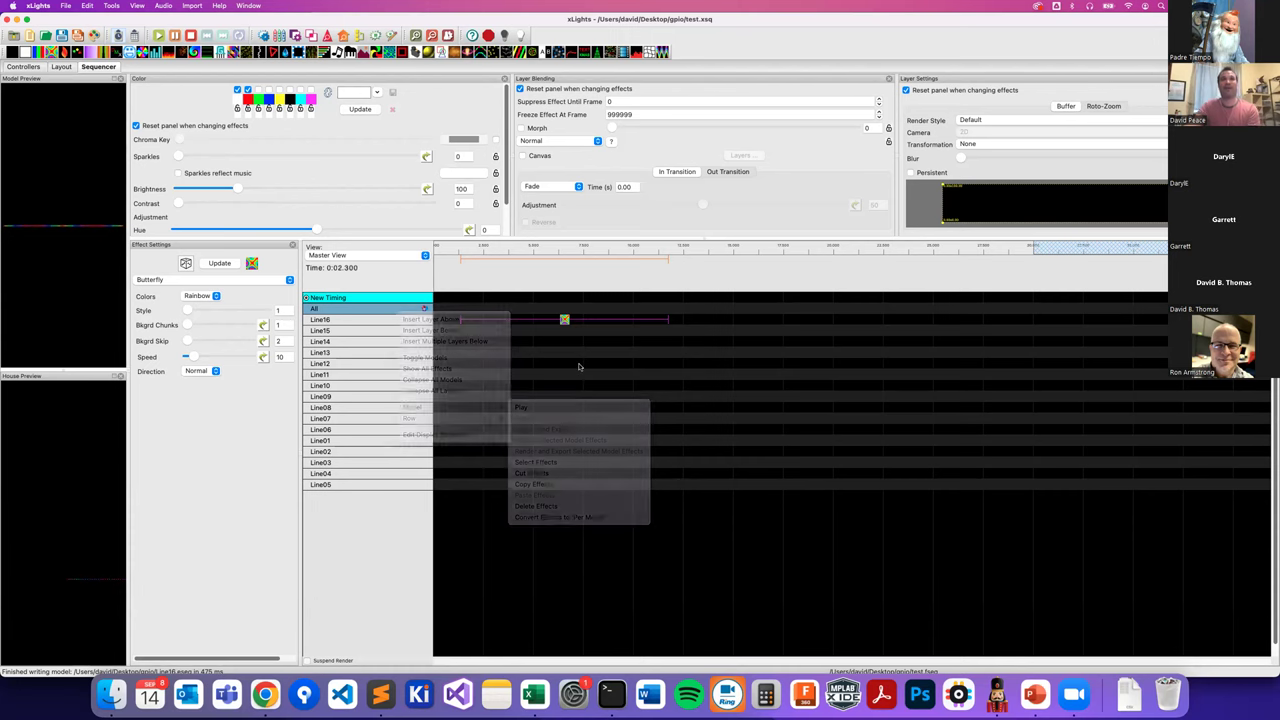
key("super+Tab")
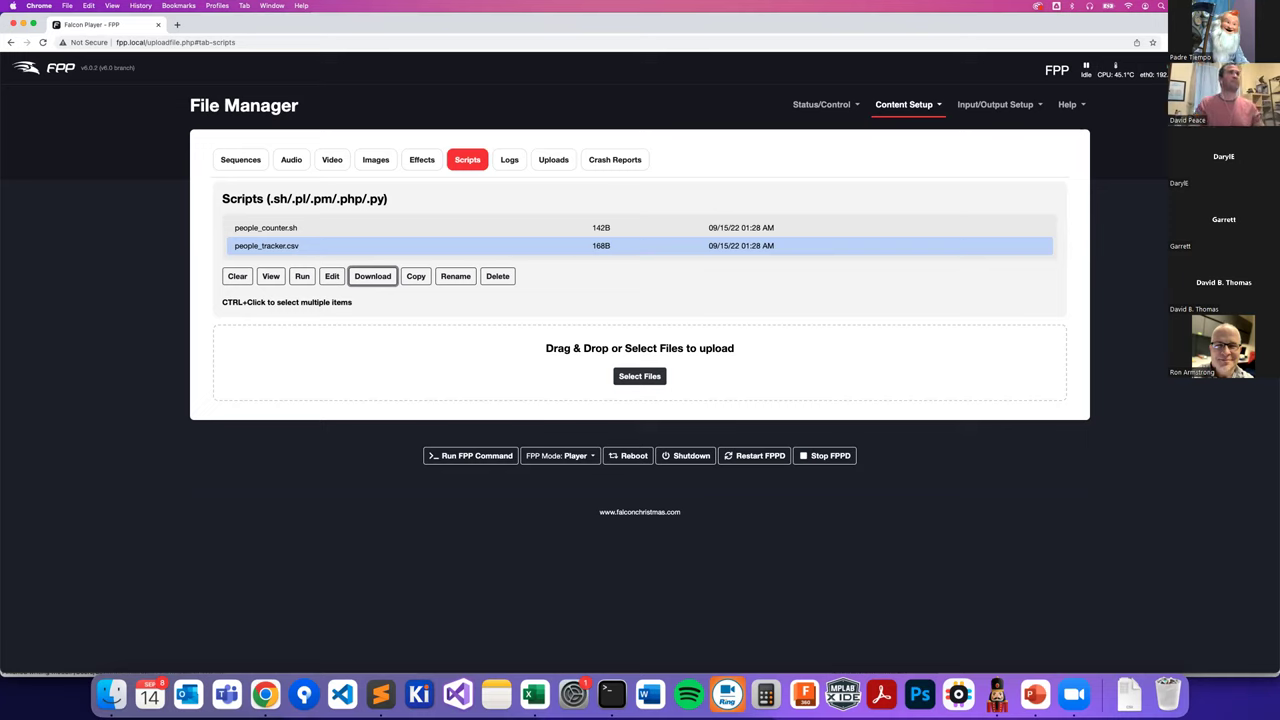
left_click(137, 297)
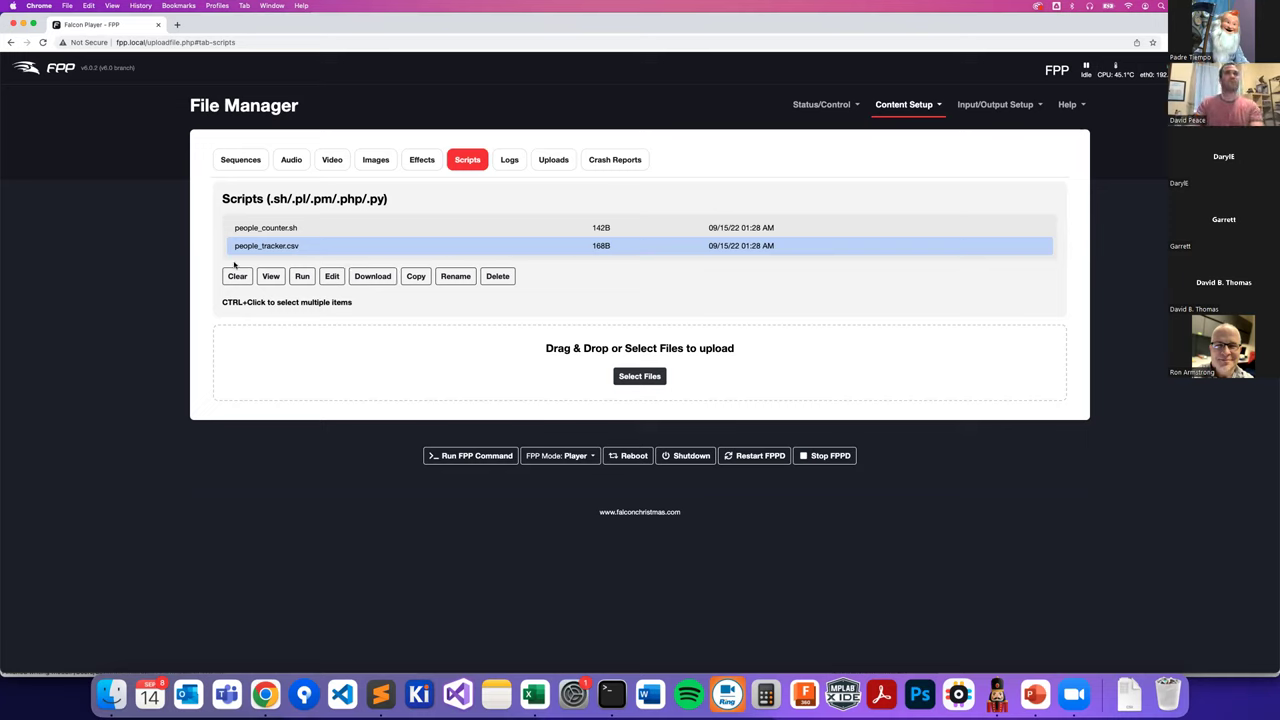
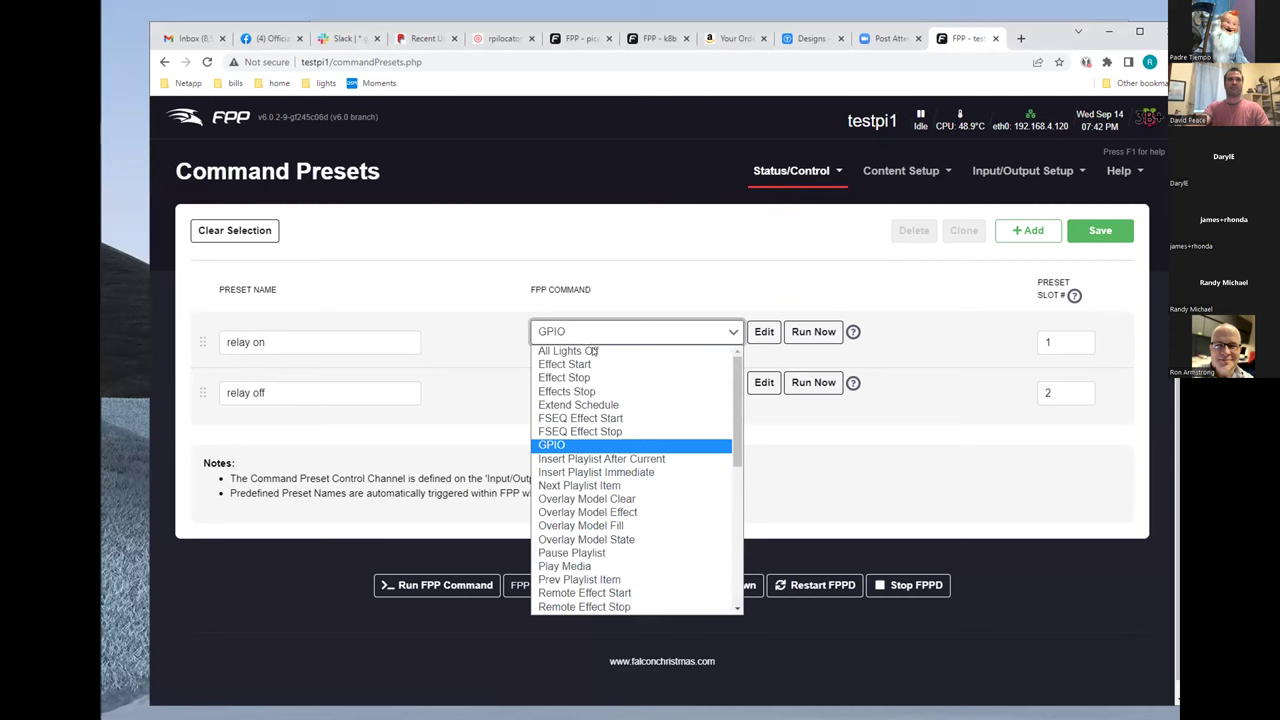
- Keep GPIO as the relay on preset's command, run it from the command editor with pin P1-18 on, and leave the editor without changes
left_click(587, 444)
left_click(758, 334)
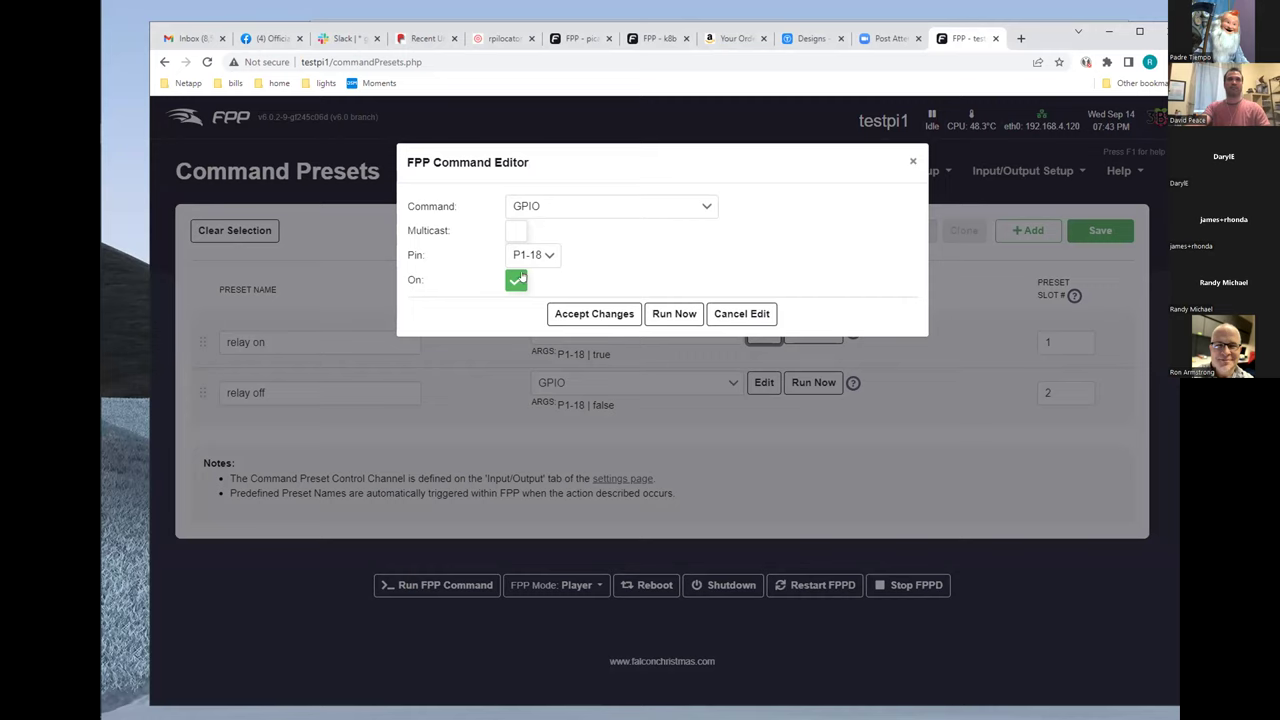
left_click(673, 315)
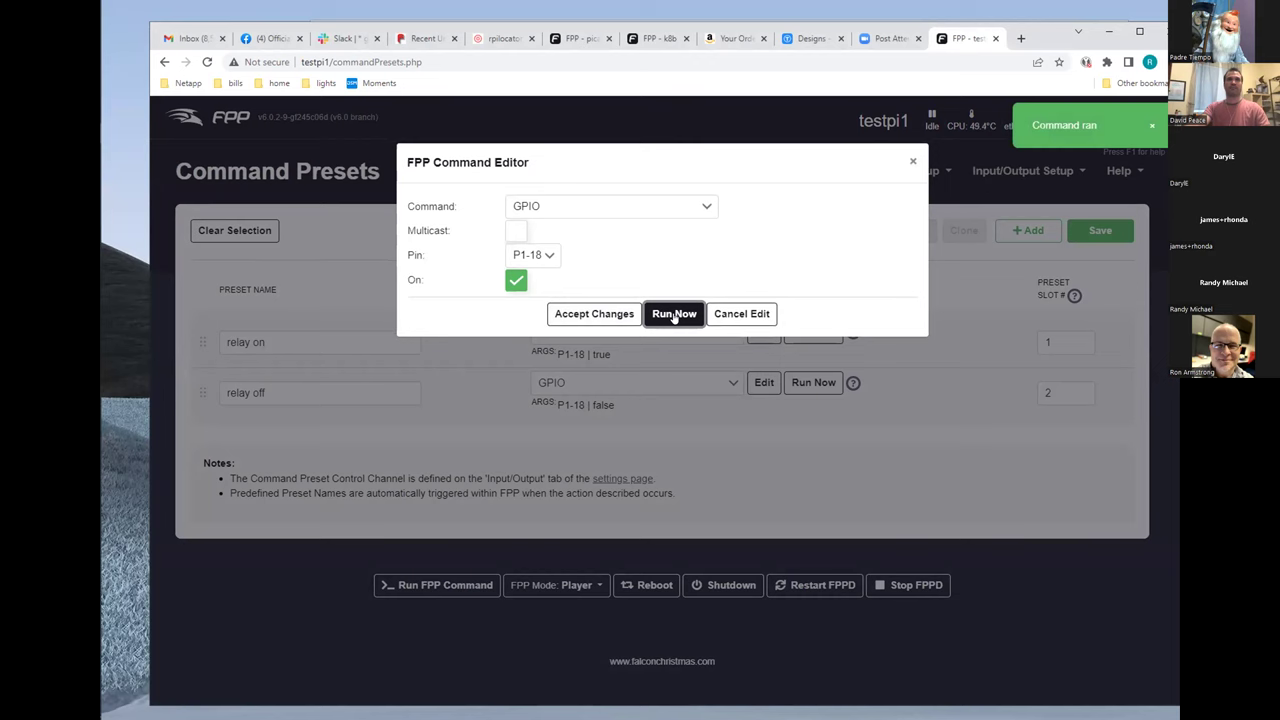
left_click(740, 315)
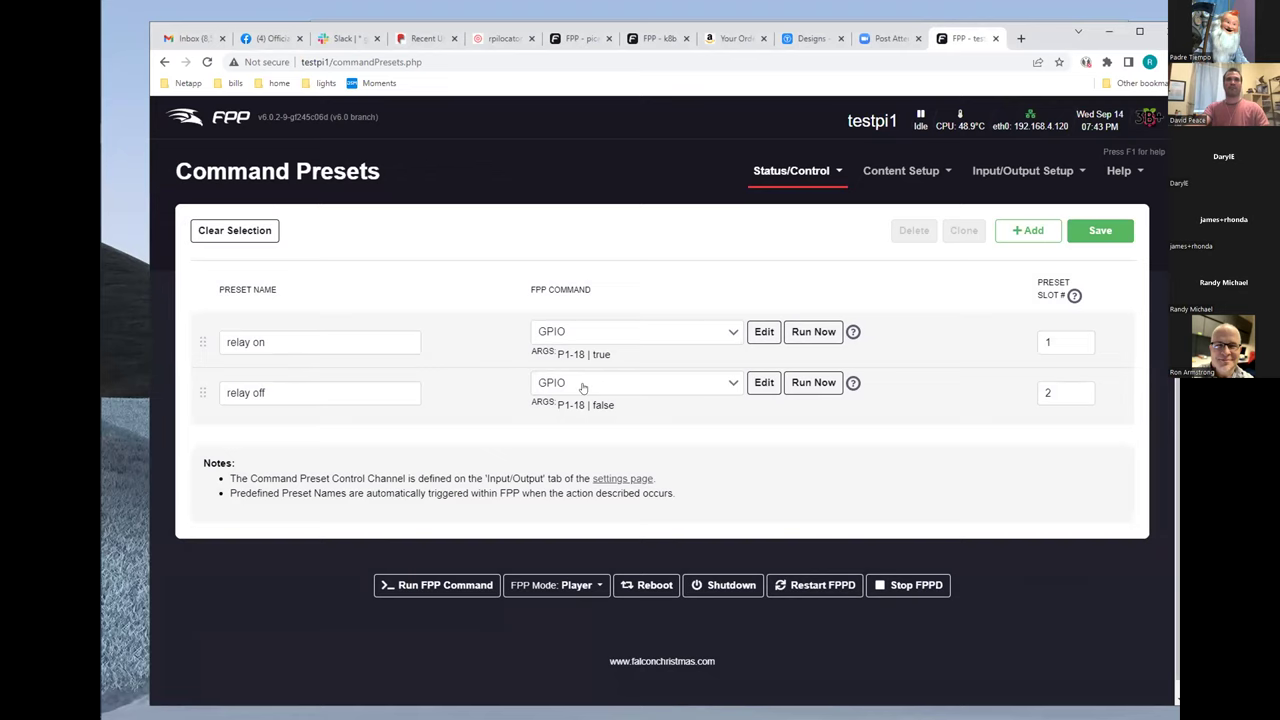
- Run the relay off preset's GPIO command from the command editor with pin P1-18 off, and leave the editor without changes
left_click(764, 382)
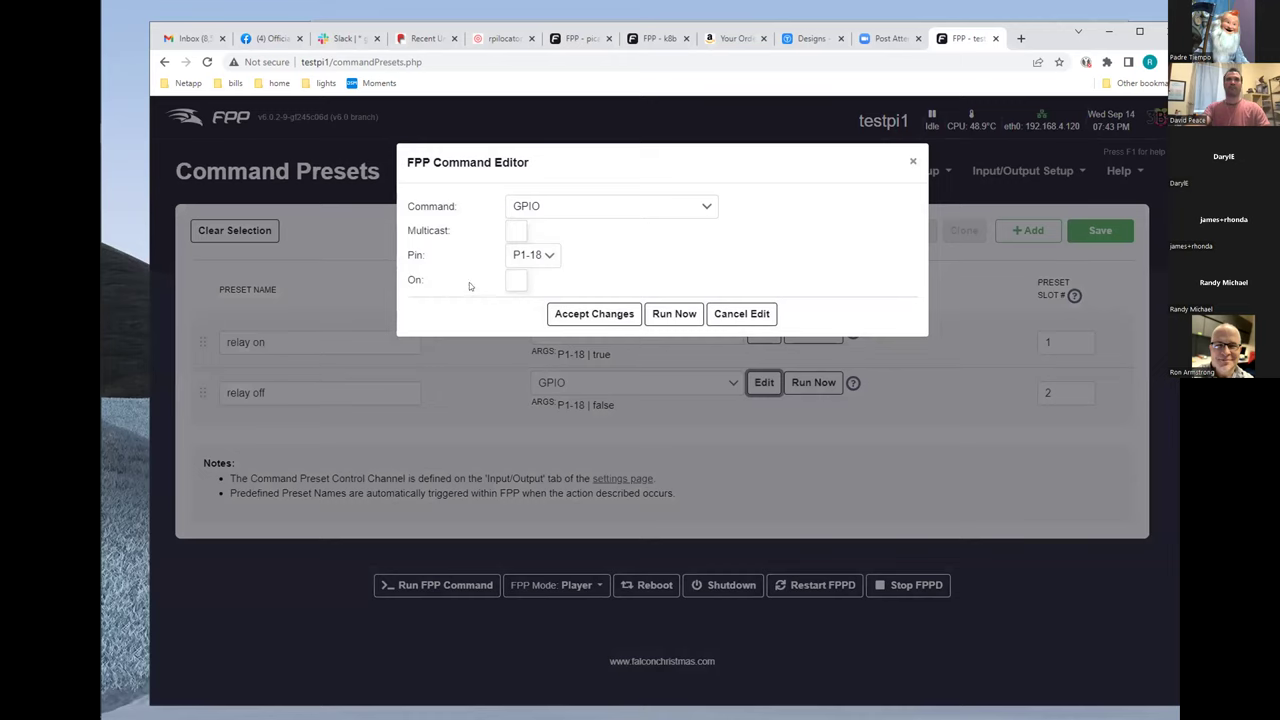
left_click(670, 320)
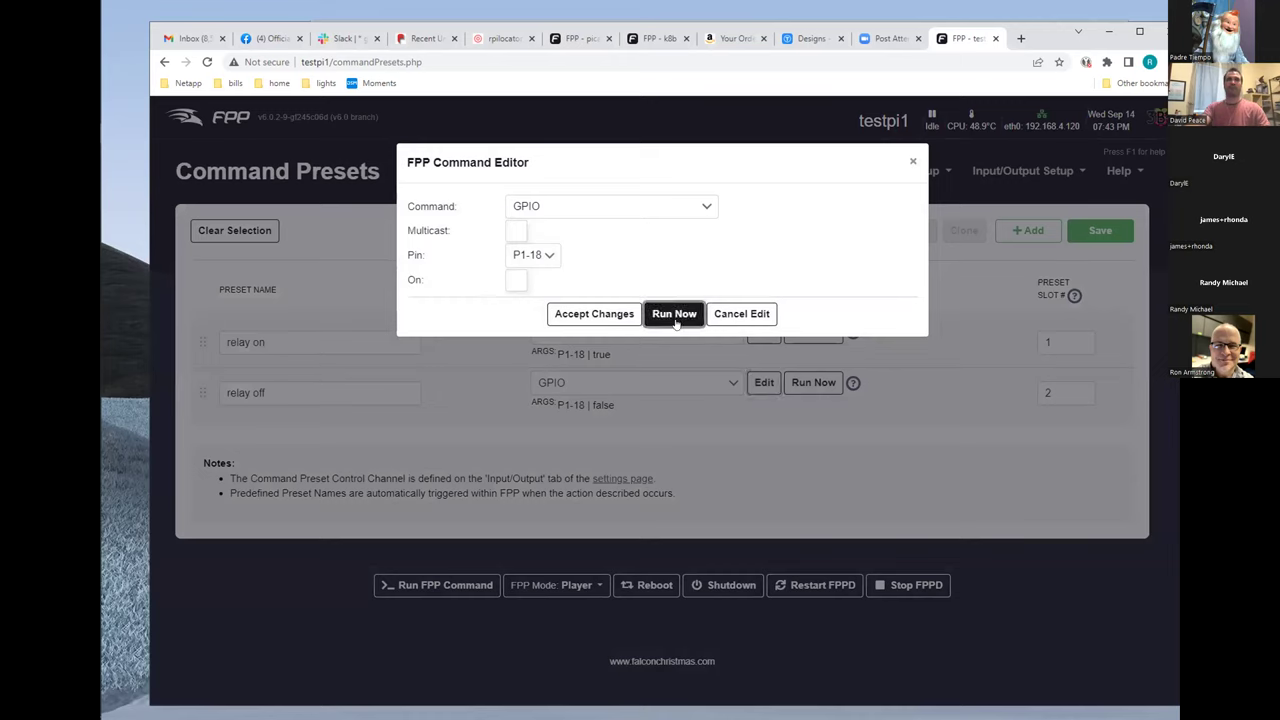
left_click(741, 313)
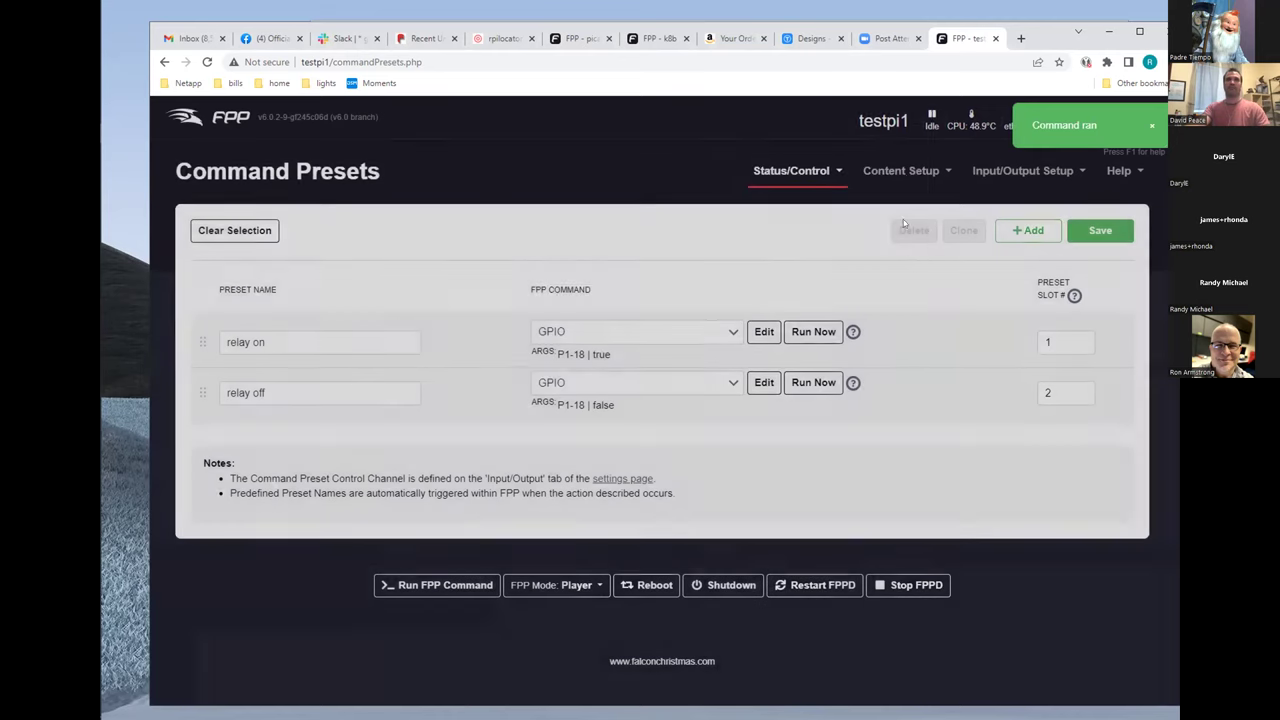
- Open the power playlist from the Playlists page and review its Lead In, Main Playlist and Lead Out entries
left_click(900, 170)
left_click(903, 232)
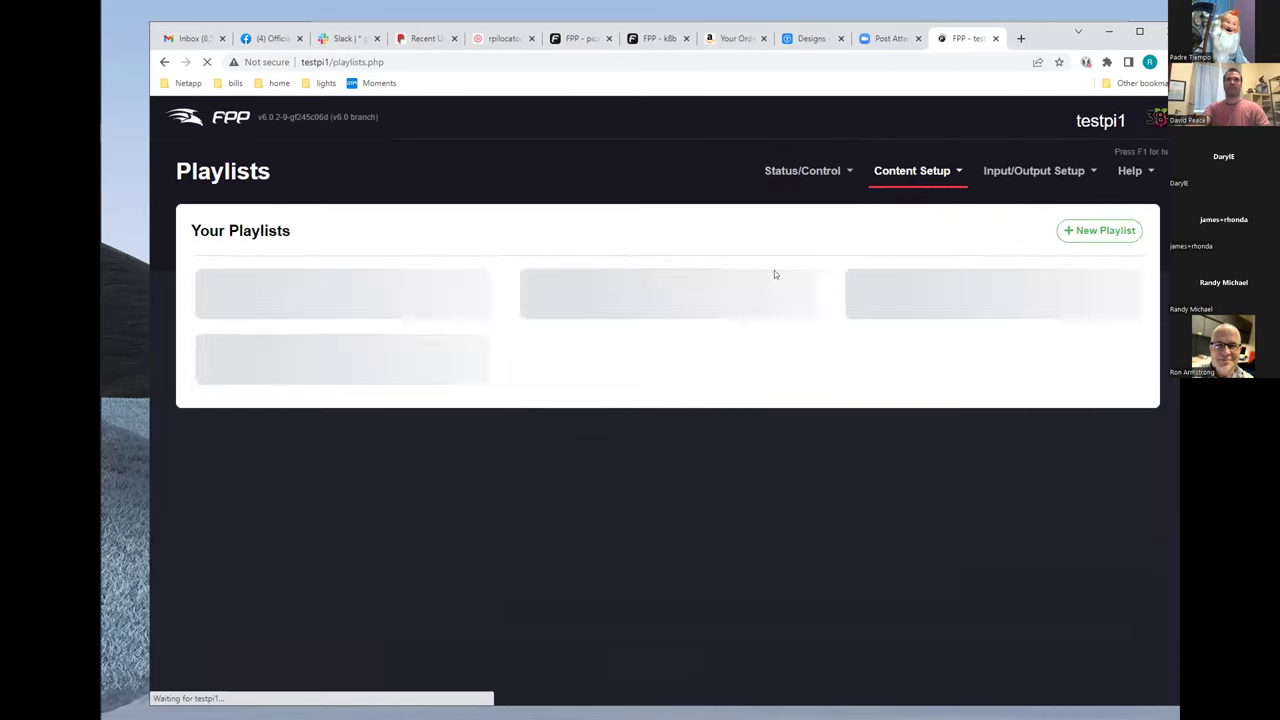
left_click(950, 310)
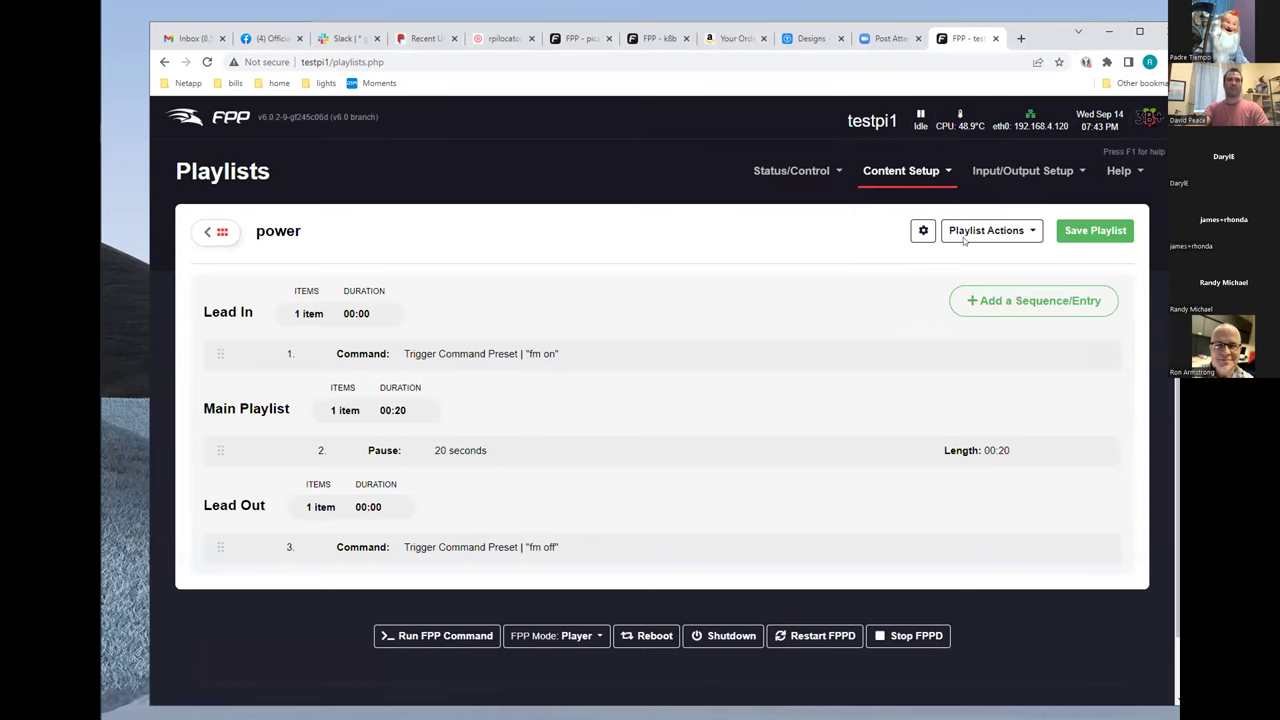
left_click(215, 231)
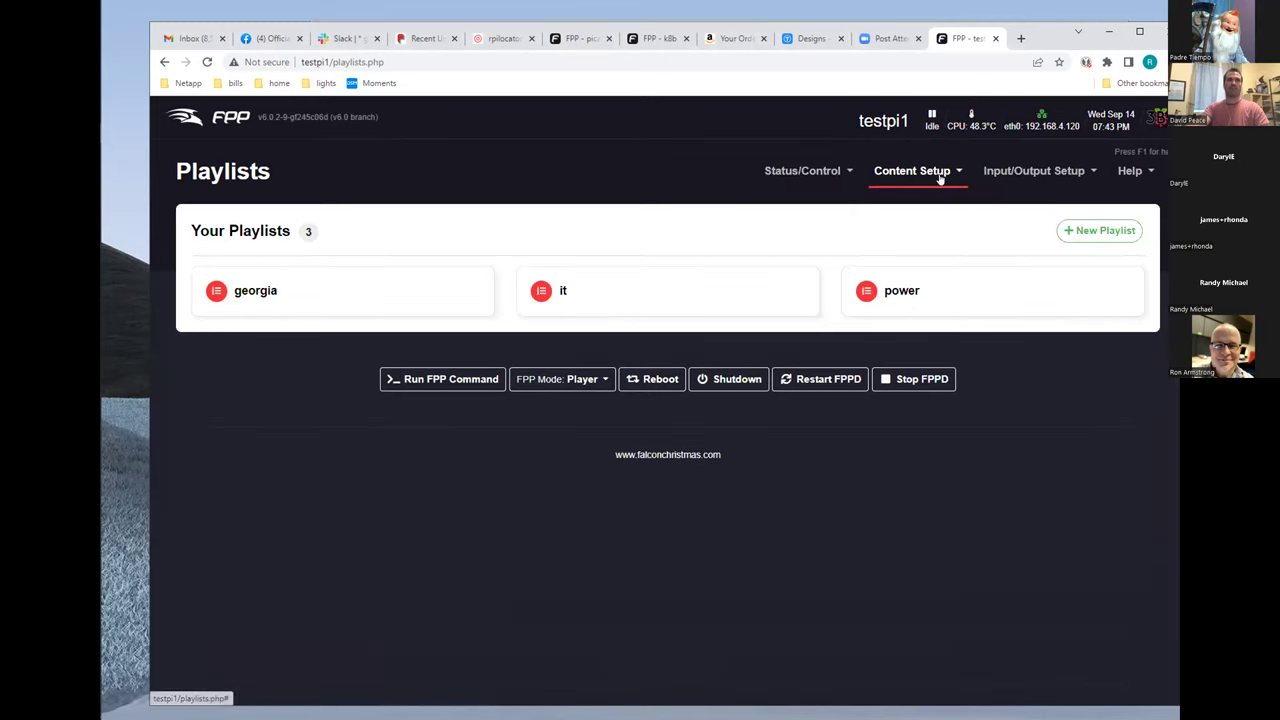
left_click(905, 289)
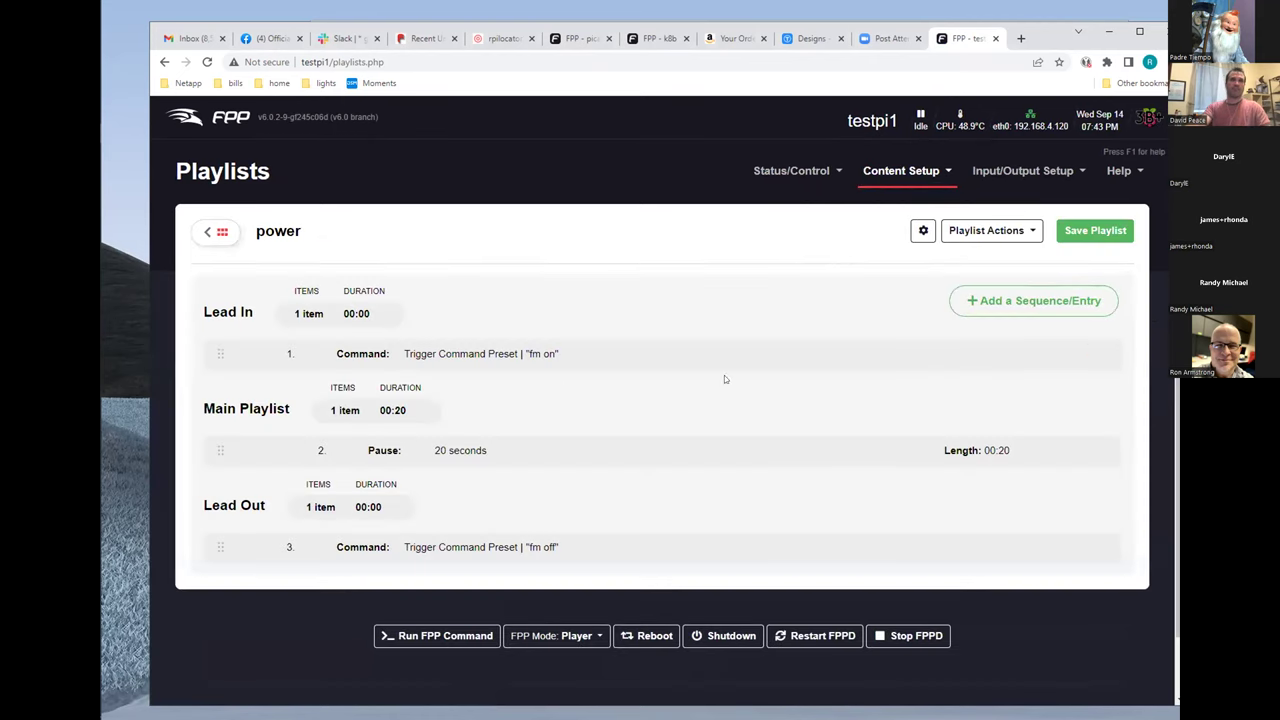
- Open the Lead In command entry of the power playlist, review its Trigger Command Preset settings, and close it without saving
left_click(660, 349)
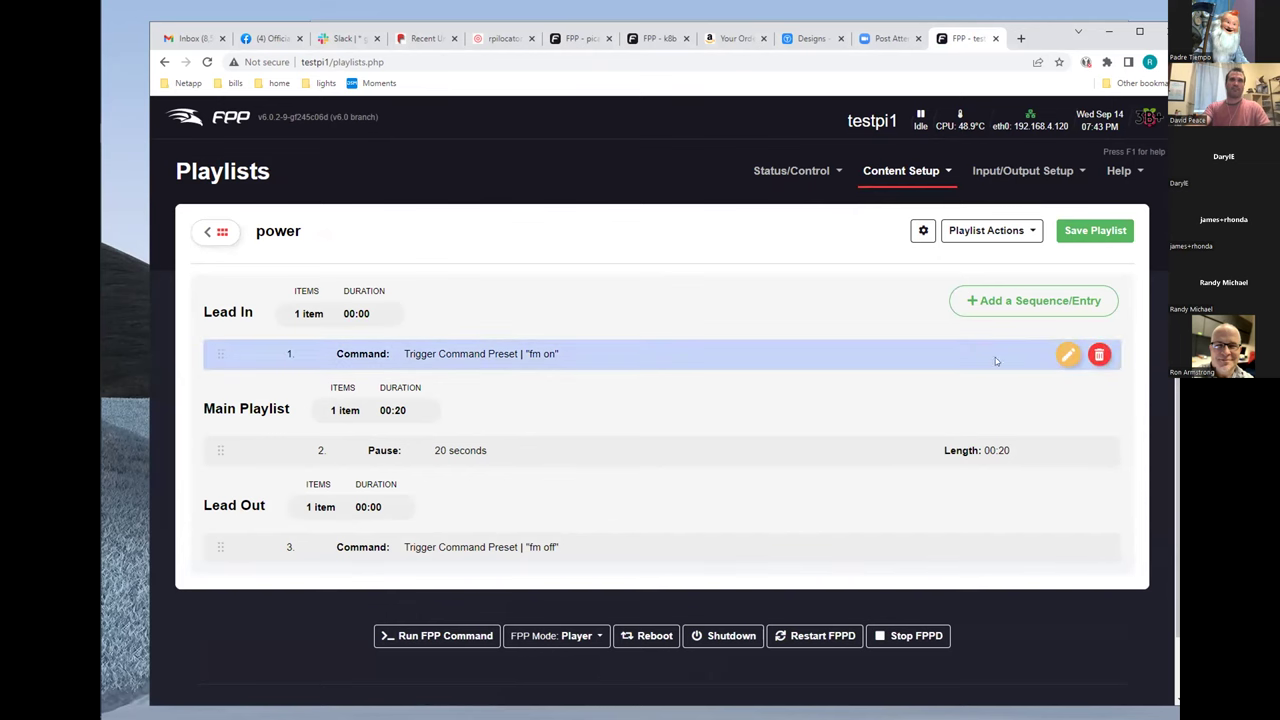
double_click(996, 361)
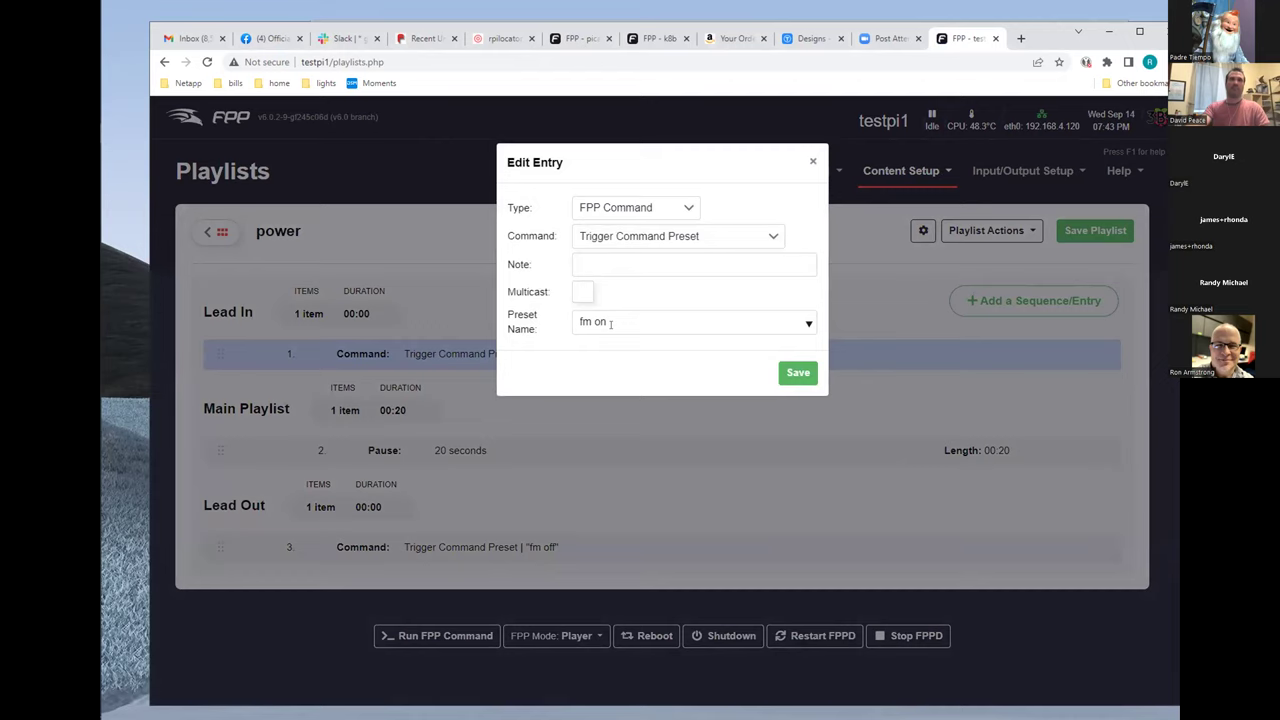
left_click(813, 162)
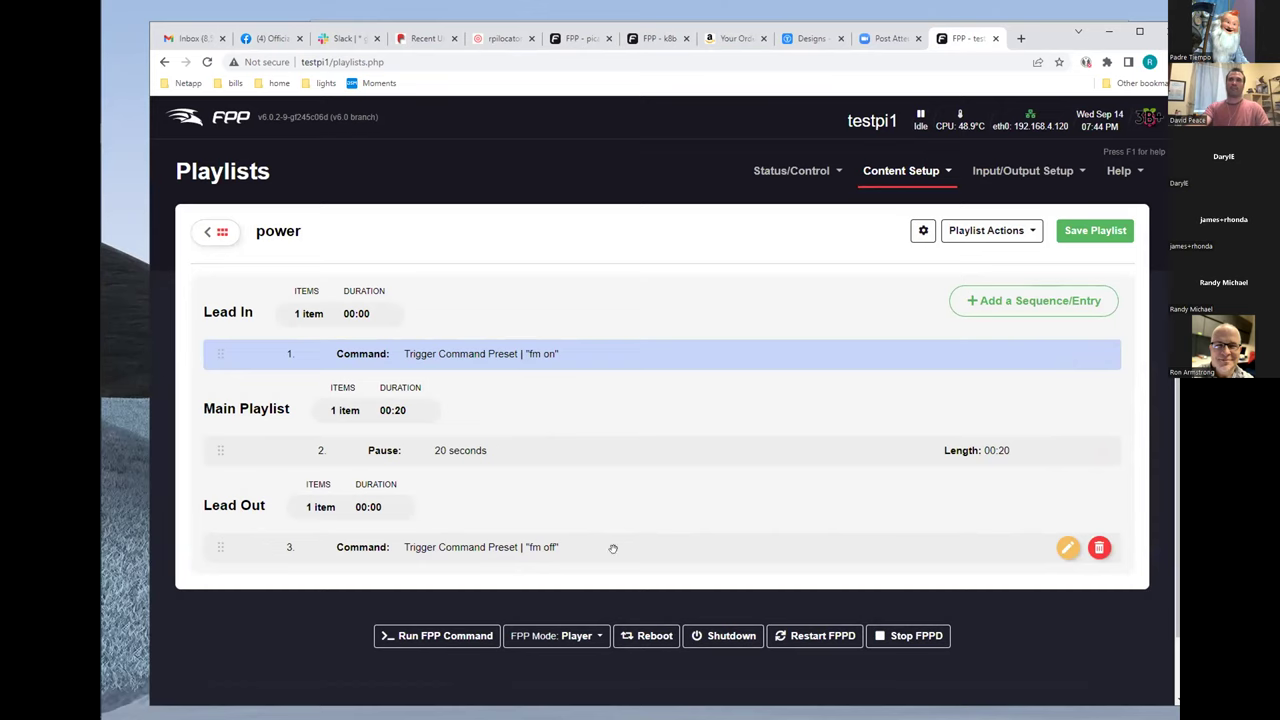
- Play the power playlist from the Status page and look over its Lead In, Main Playlist and Lead Out entries
left_click(795, 170)
left_click(792, 200)
left_click(285, 320)
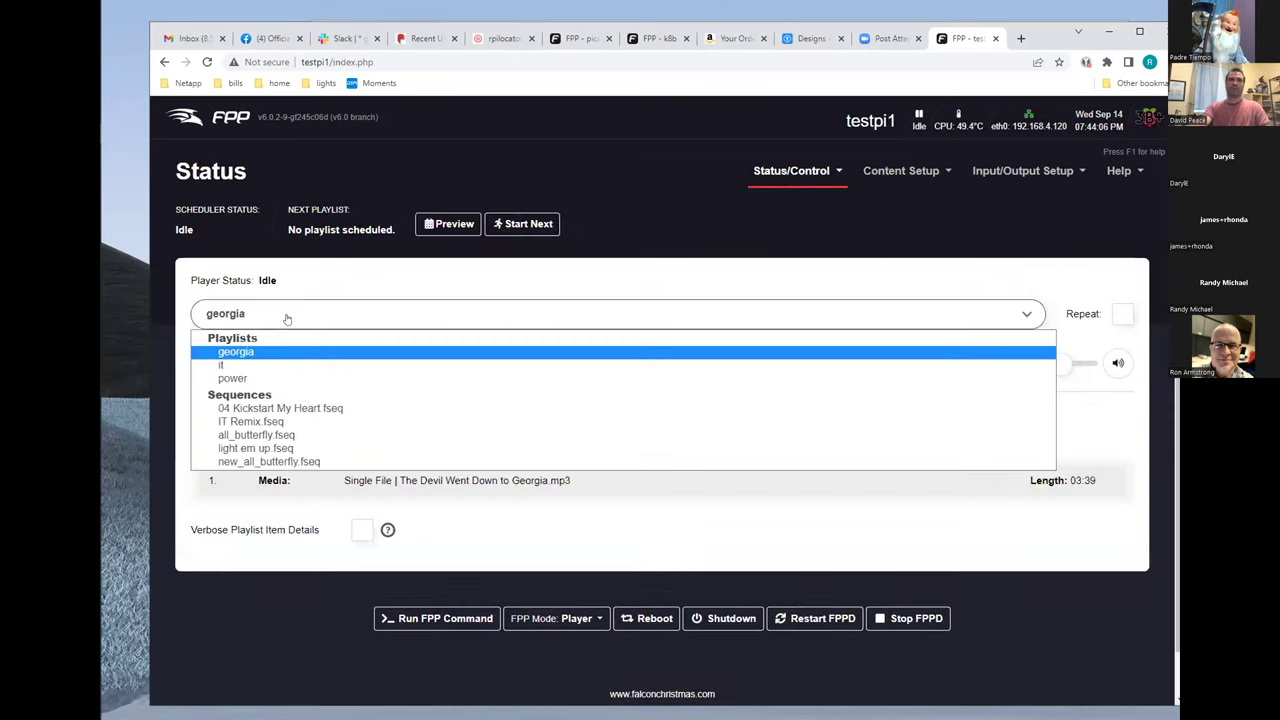
left_click(286, 374)
scroll(436, 543, "down", 2)
scroll(434, 491, "up", 2)
left_click(214, 357)
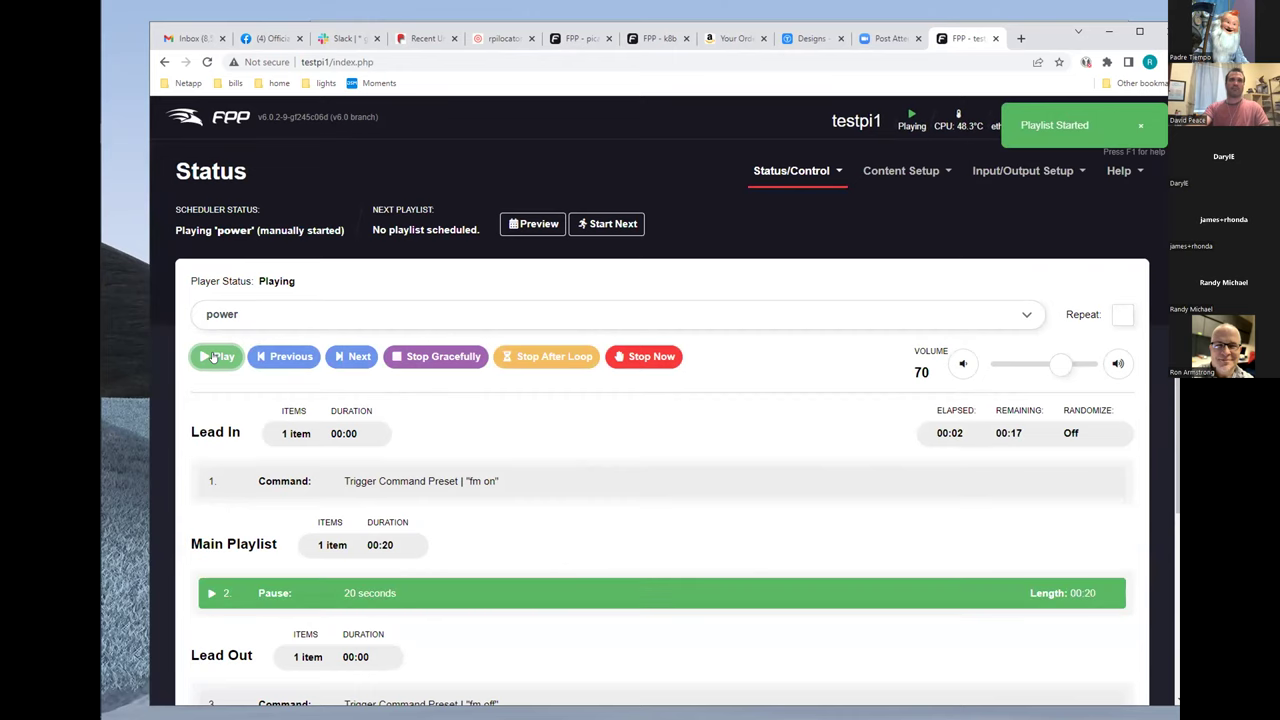
scroll(420, 476, "down", 1)
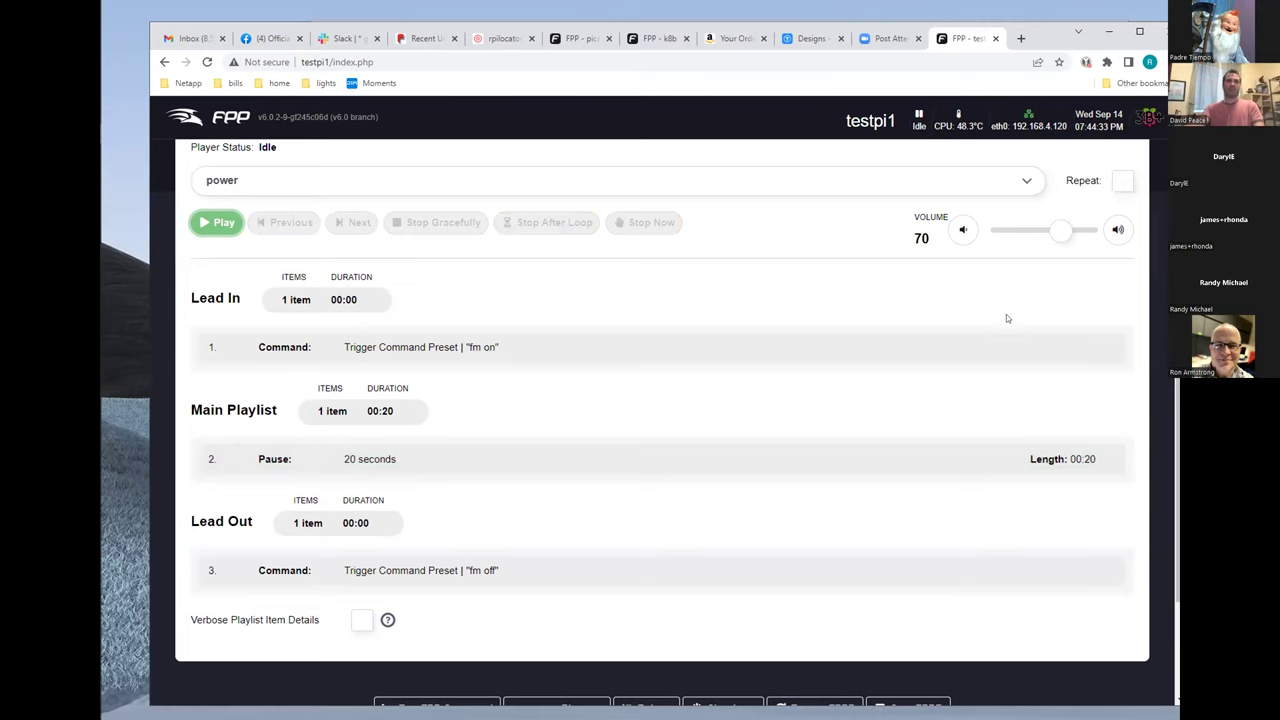
scroll(798, 304, "up", 2)
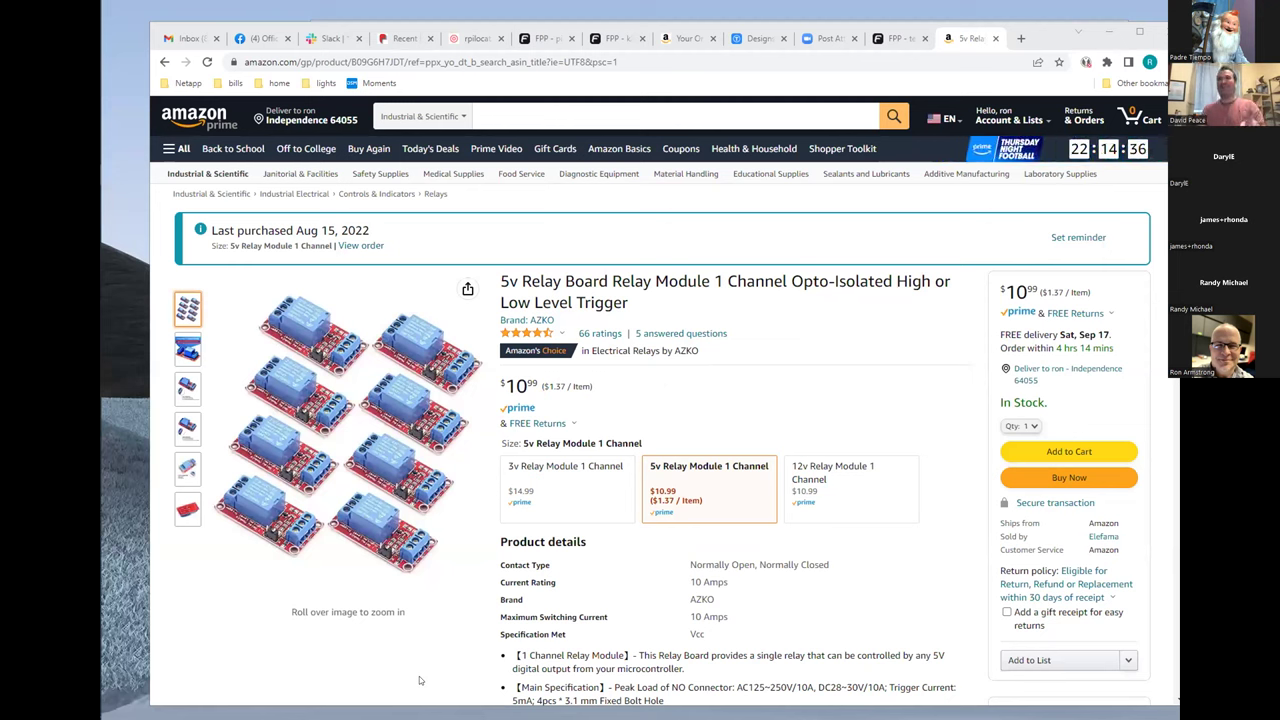
- Highlight "Opto-Isolated" in the title of the Amazon listing for the 5v relay board
left_click_drag(800, 285, 884, 282)
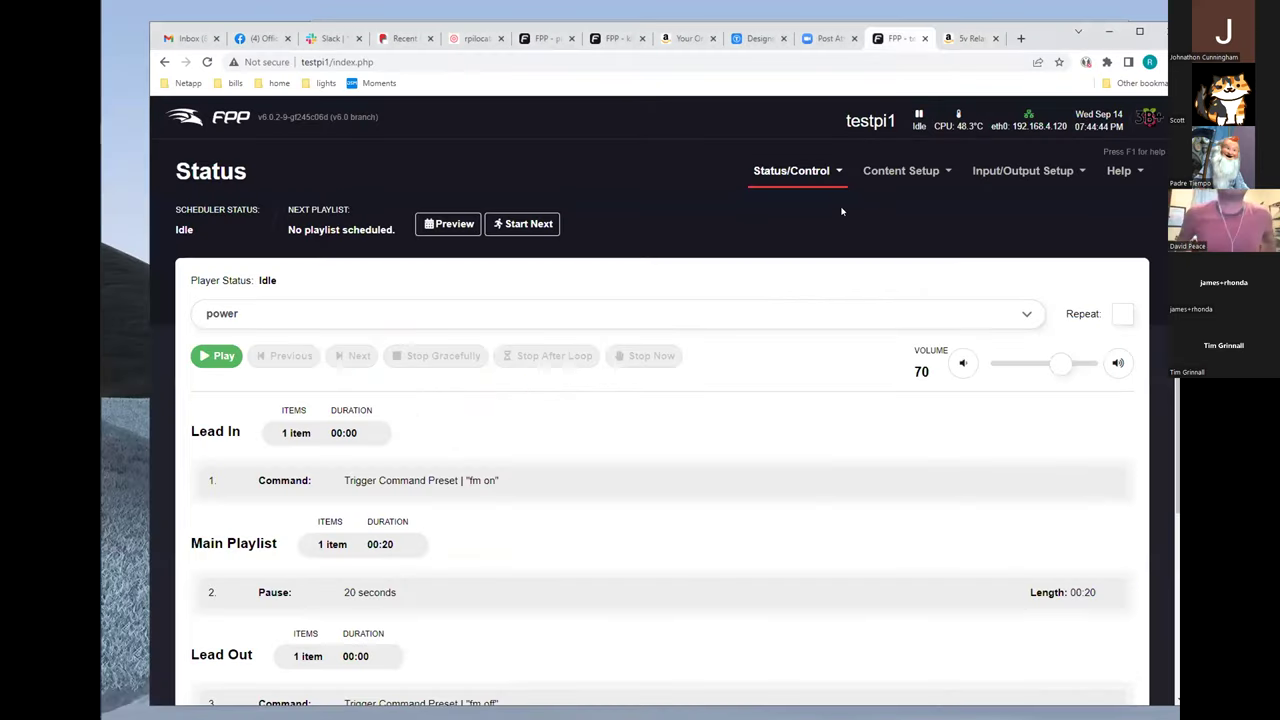
- Return to Falcon Player and add an output of type GPIO under the Other channel outputs
left_click(791, 170)
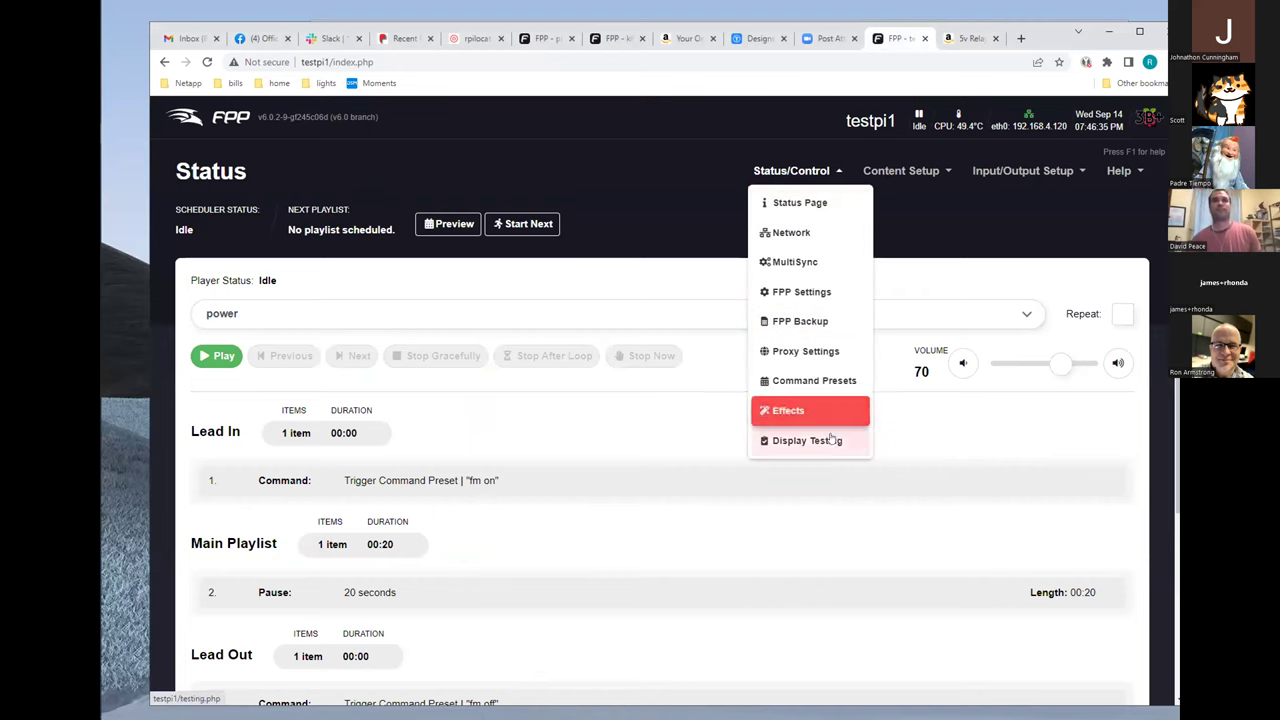
left_click(899, 170)
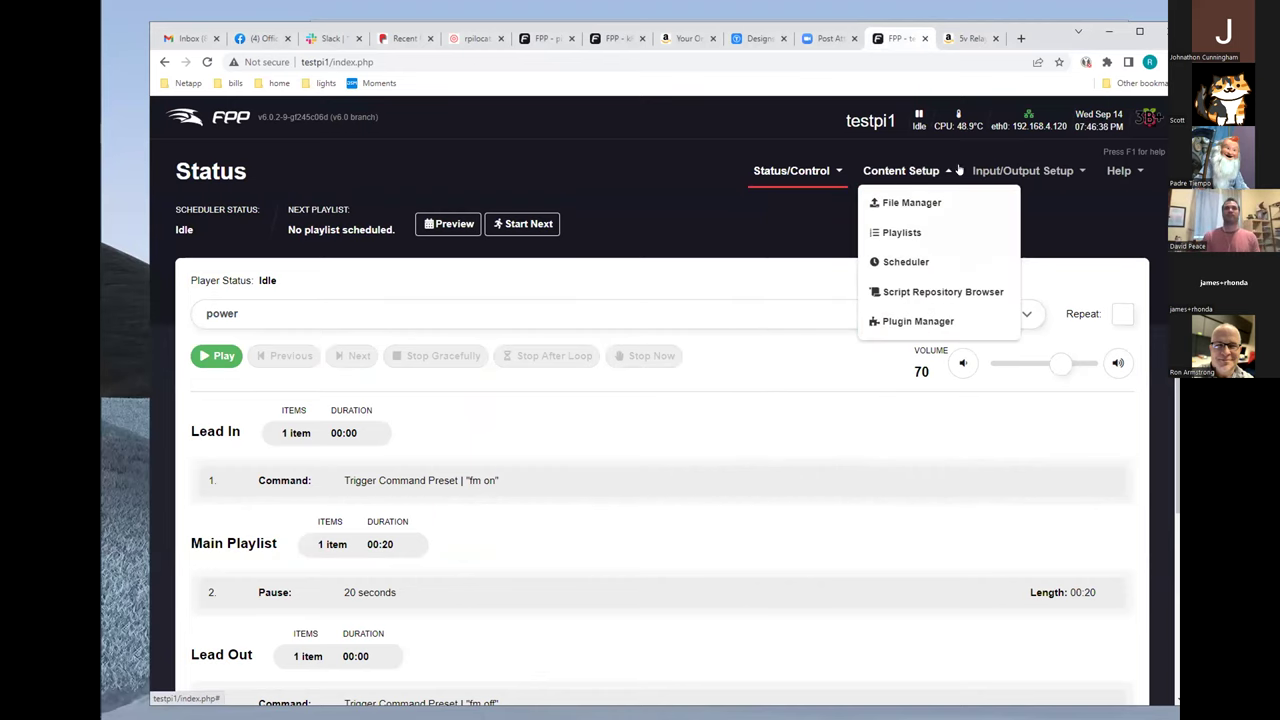
left_click(1022, 170)
left_click(1010, 231)
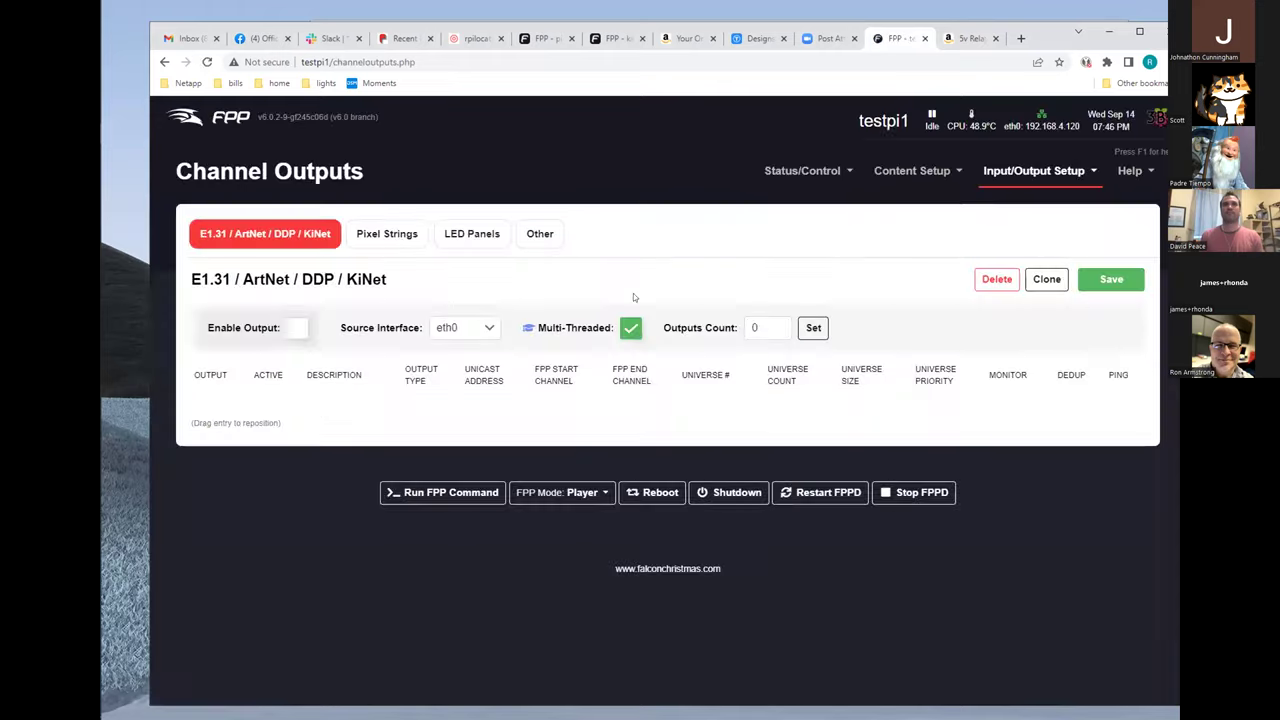
left_click(545, 240)
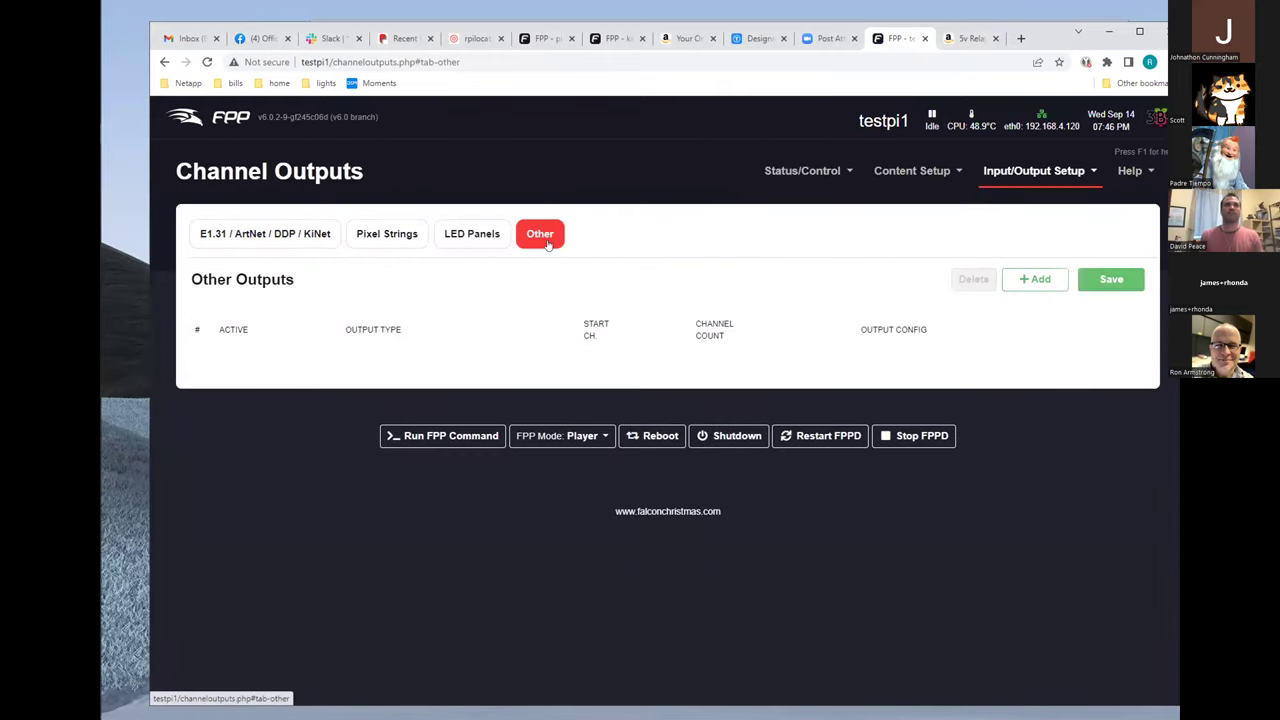
left_click(1037, 282)
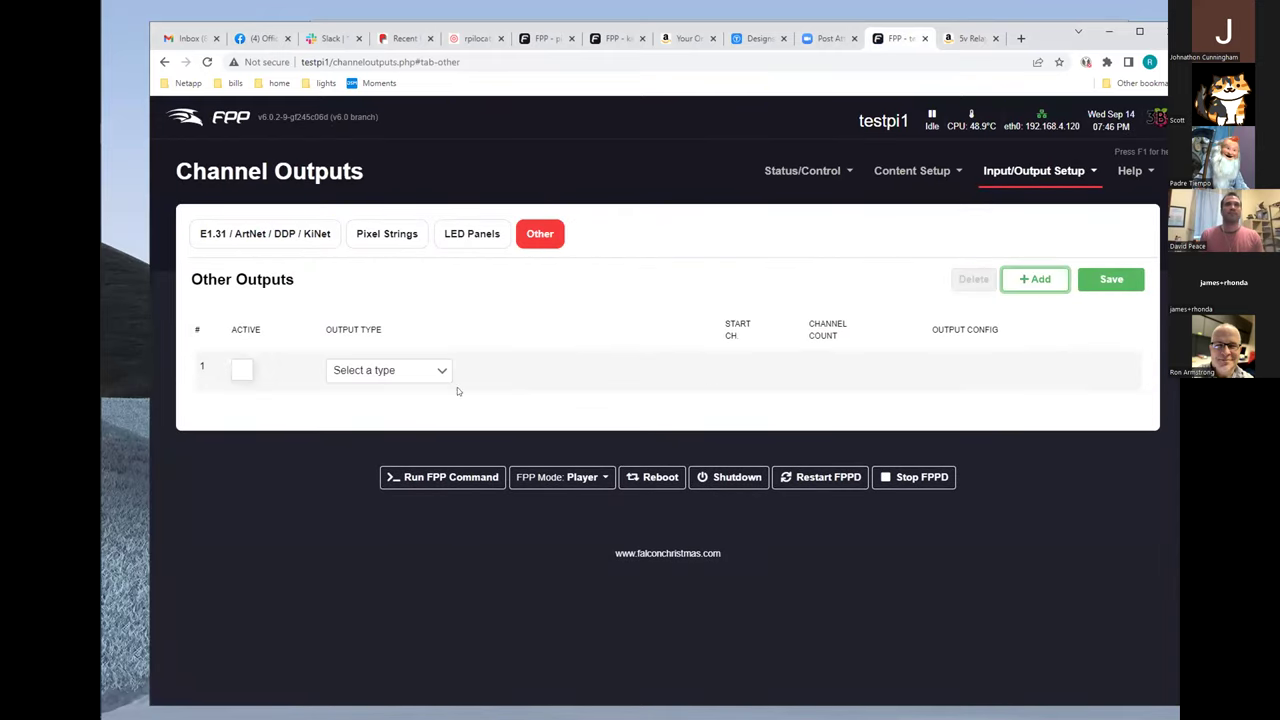
left_click(430, 371)
left_click(392, 551)
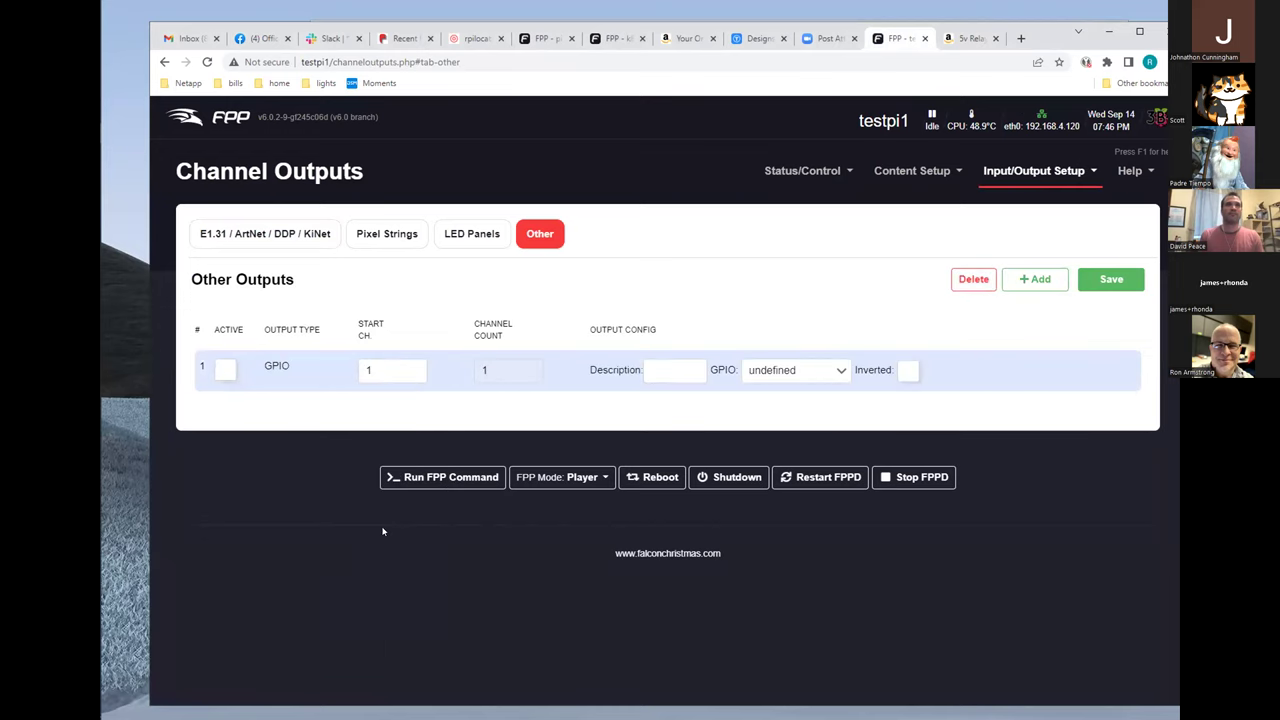
- Assign the GPIO output to P1-18 (GPIO: 24), activate it with start channel 176, save the outputs and restart FPPD
left_click(767, 377)
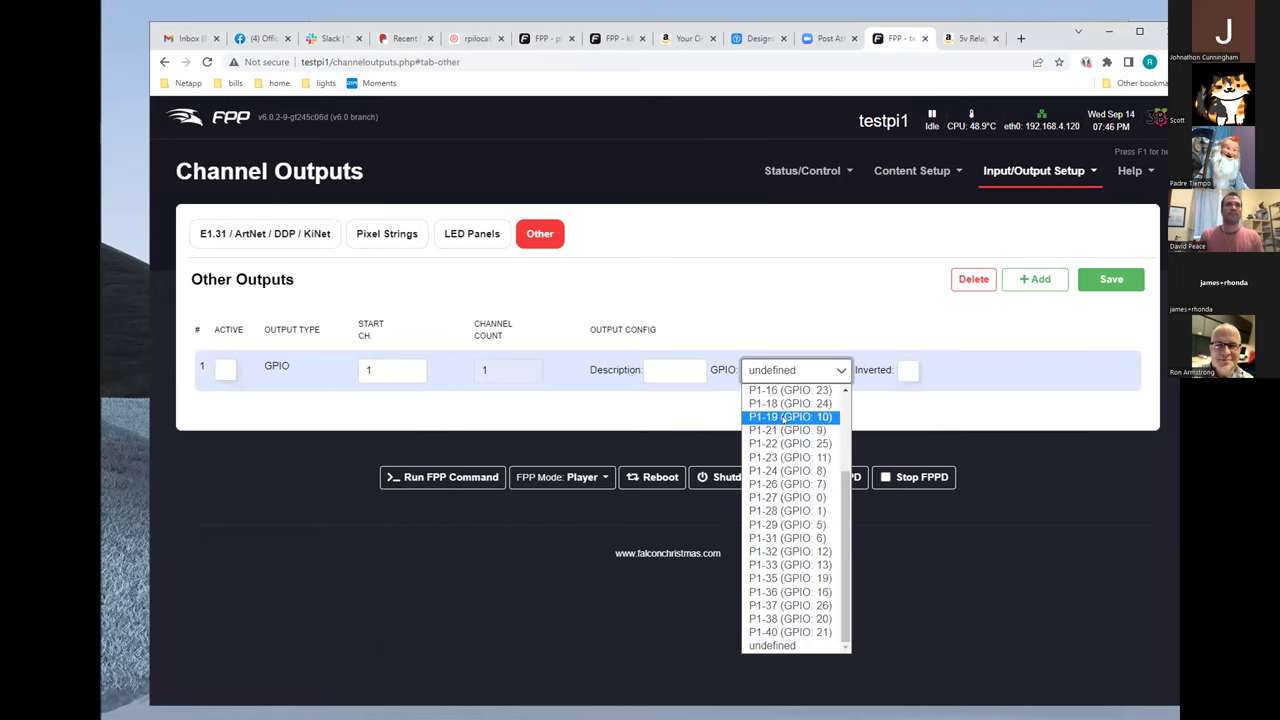
left_click(804, 406)
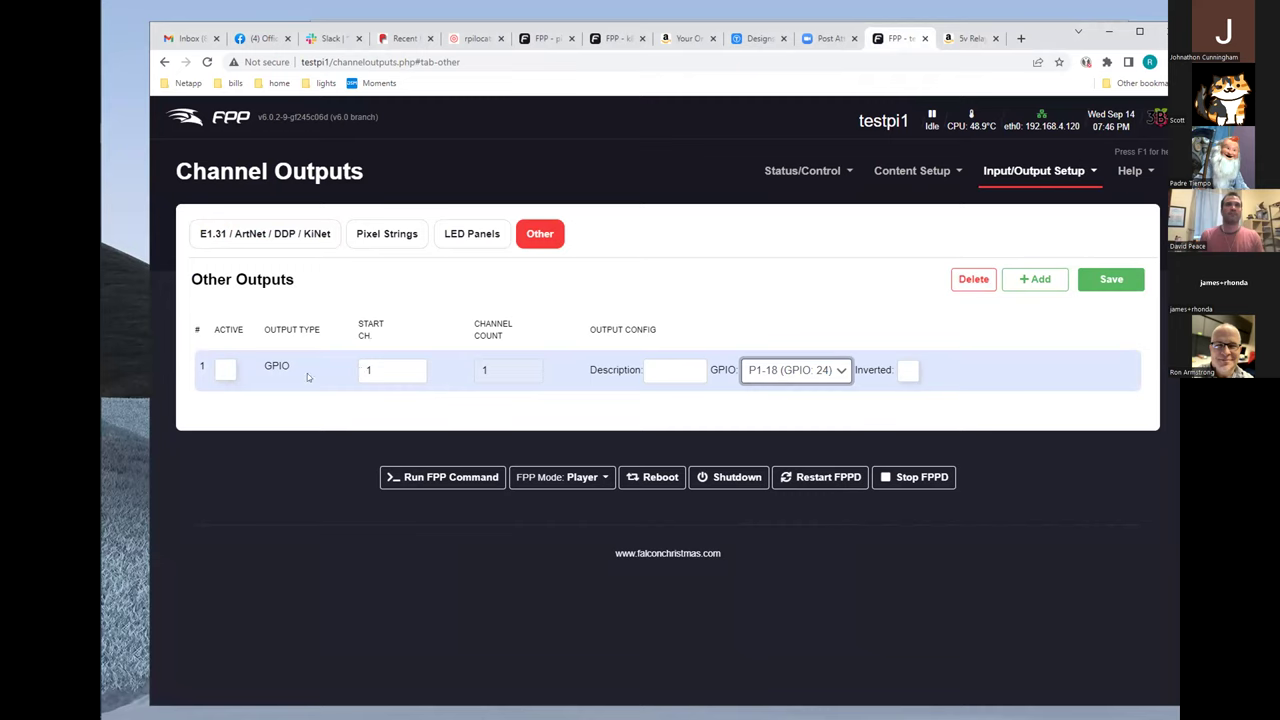
left_click(227, 371)
key("Tab")
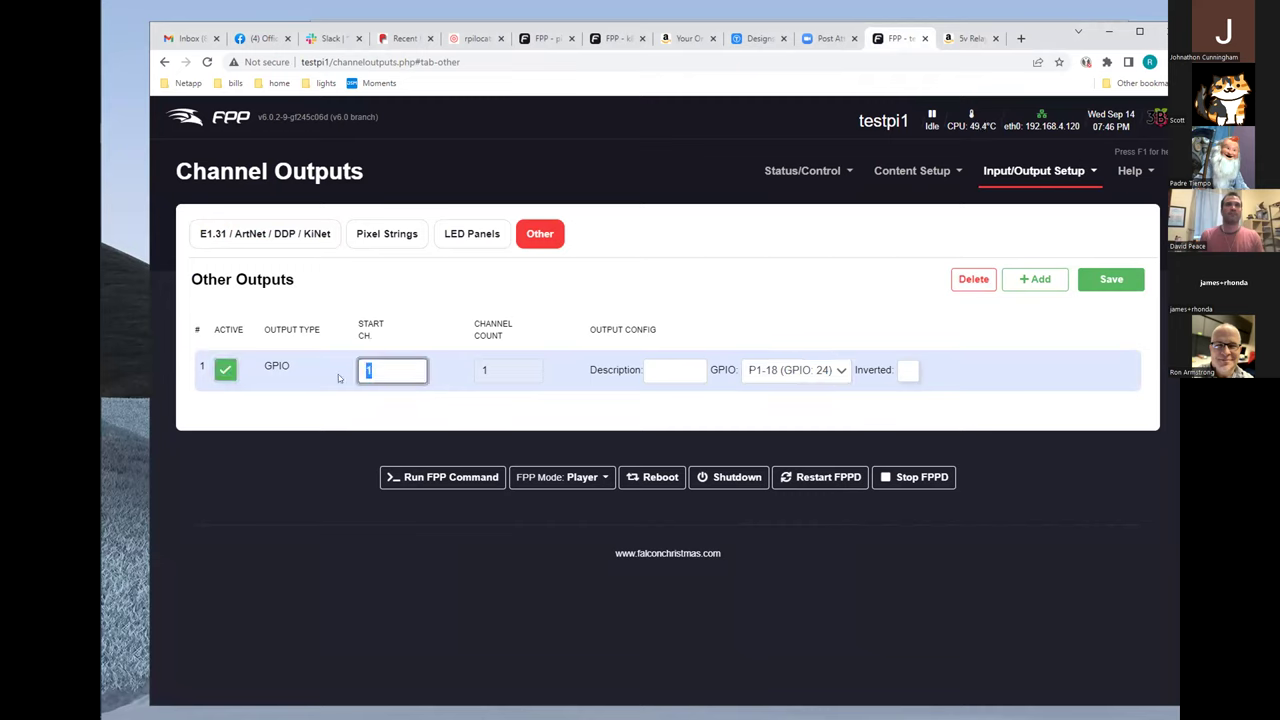
type("176")
left_click(1111, 279)
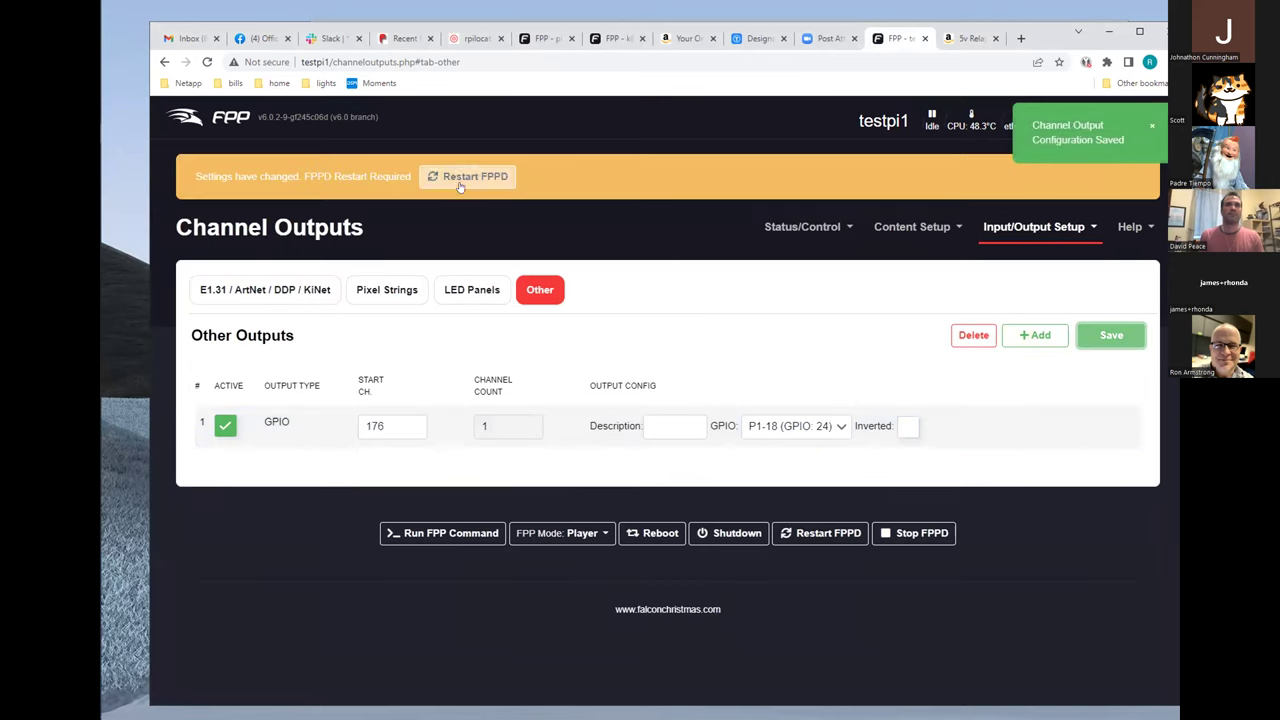
left_click(459, 185)
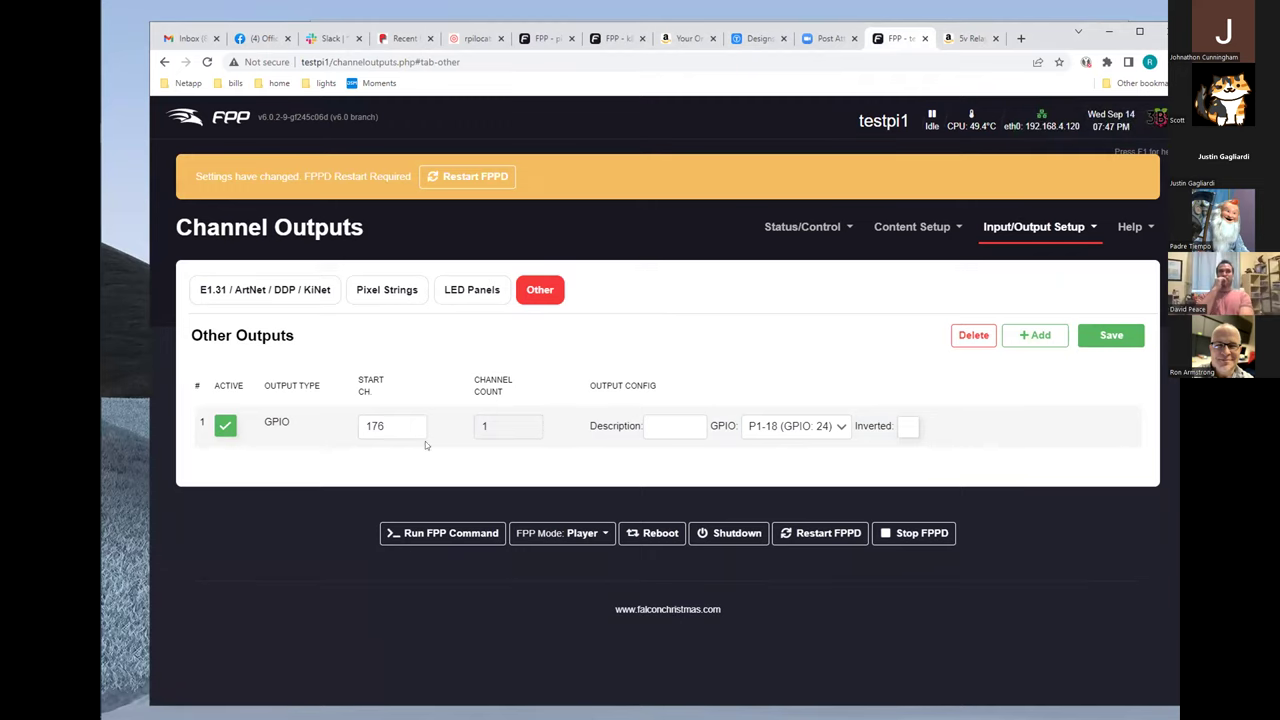
- Highlight the GPIO output's start channel, and turn its Inverted option on and back off
left_click_drag(387, 370, 380, 370)
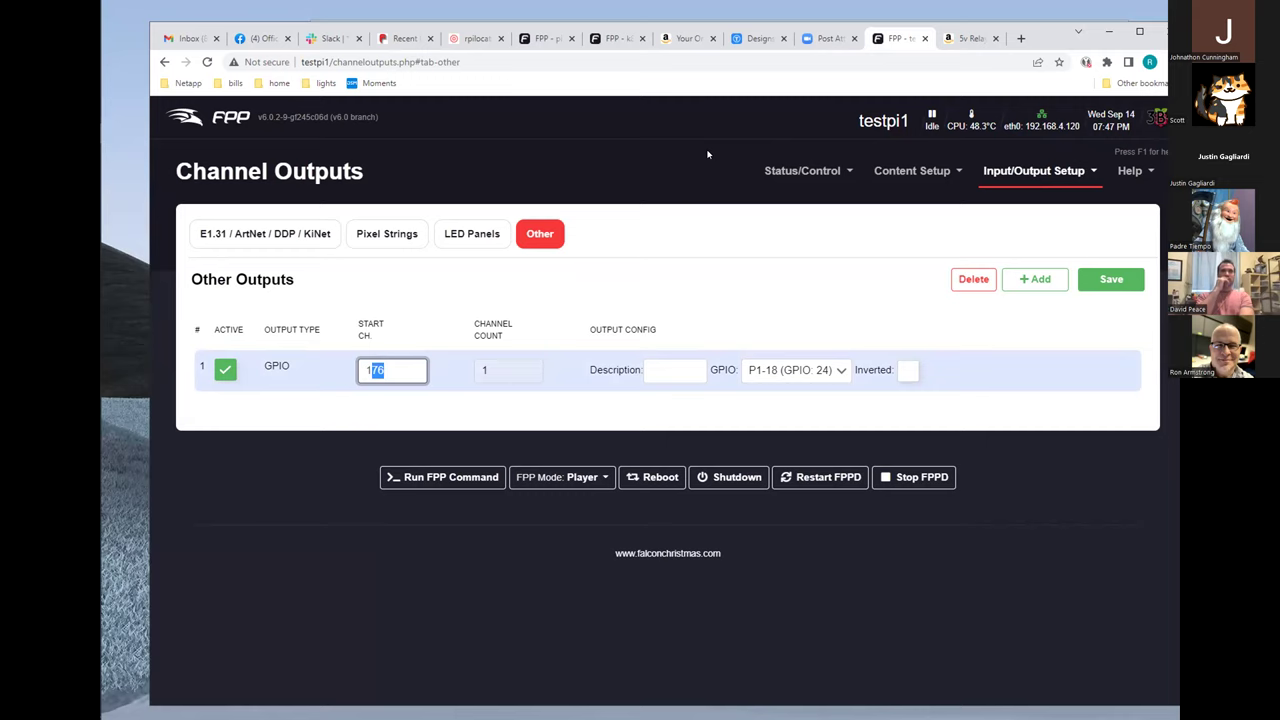
left_click_drag(378, 370, 366, 370)
left_click(908, 371)
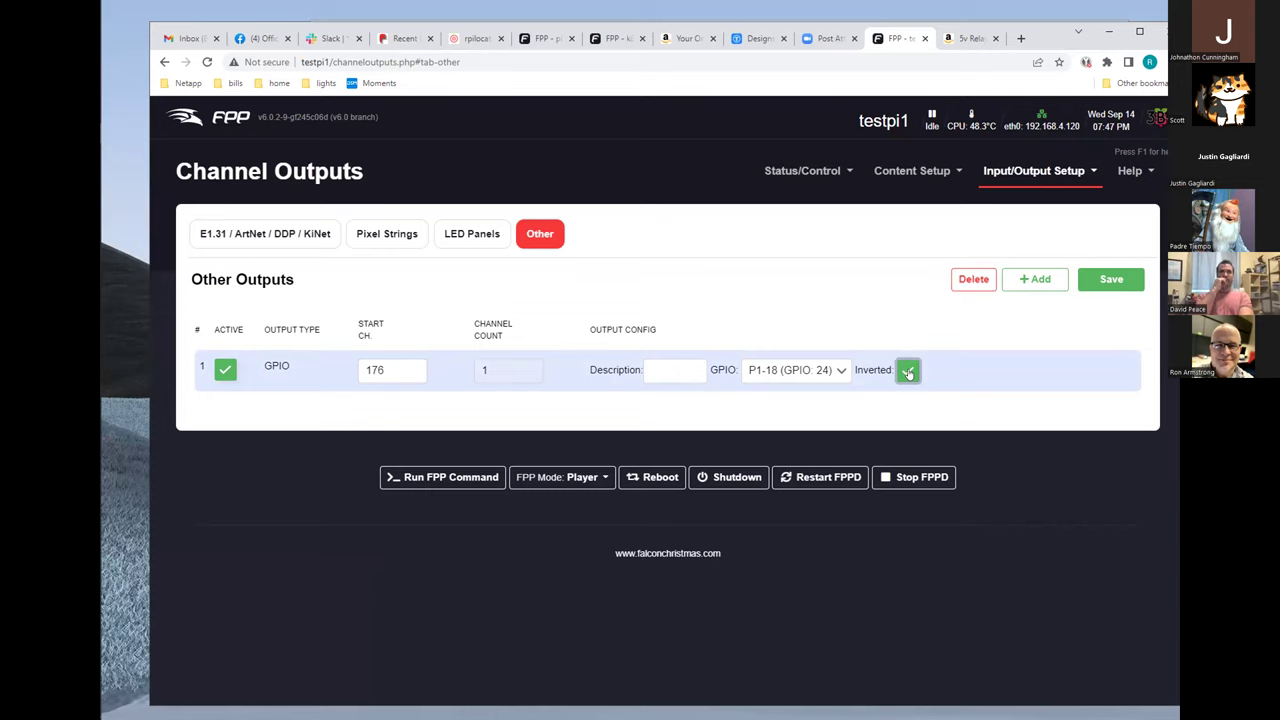
left_click(908, 371)
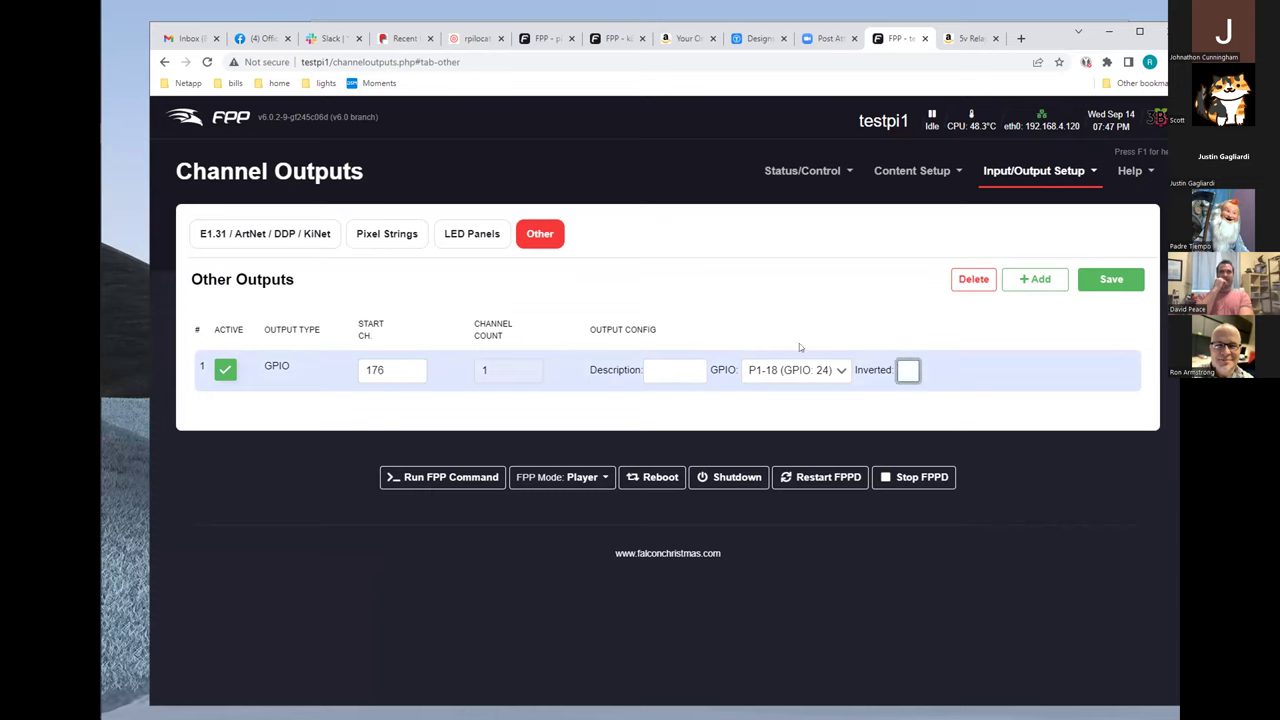